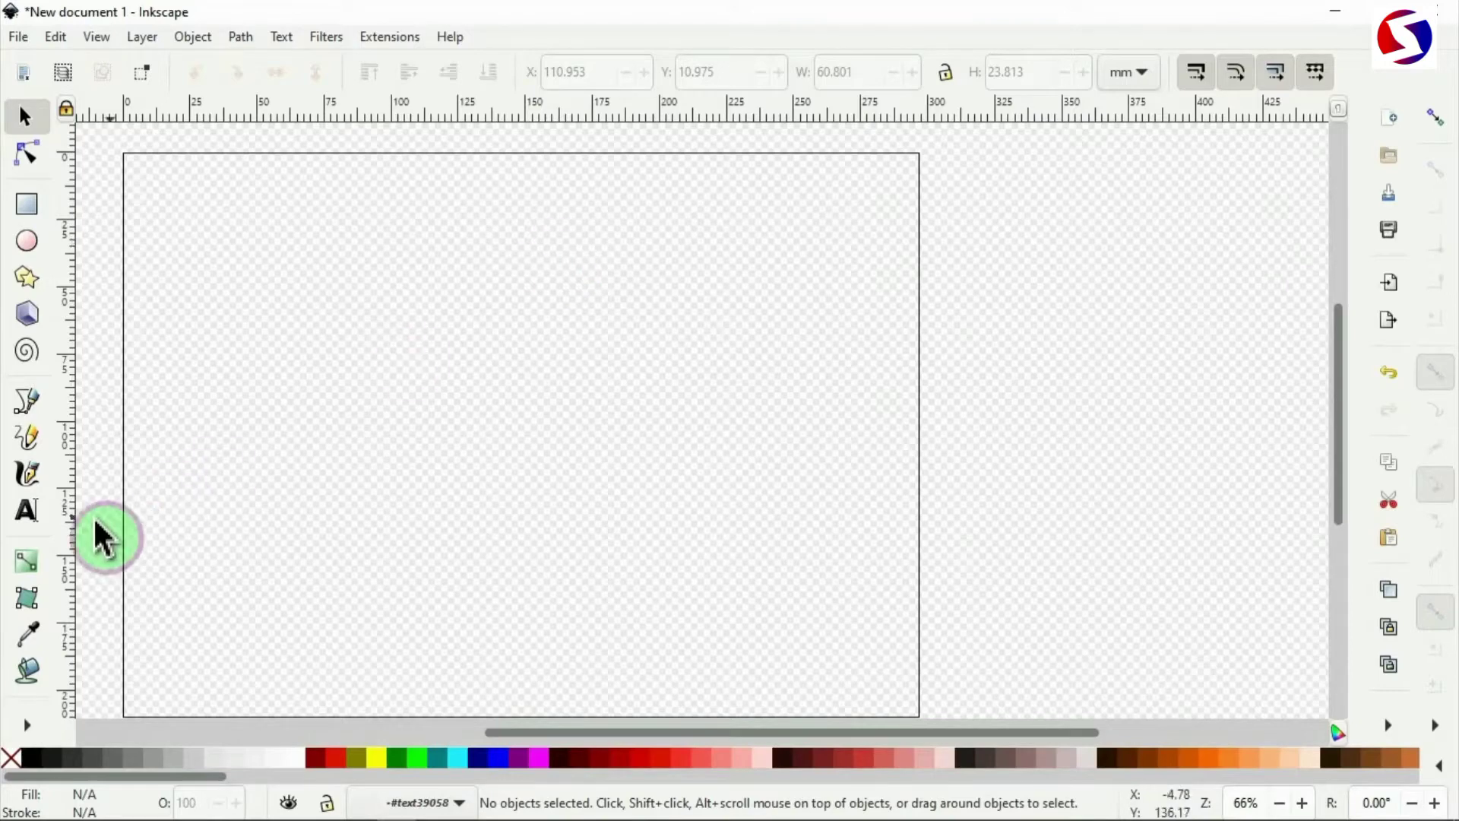
Create a wide flowed-text frame across the upper part of the page and paste the two-line text "Text" / "Gradient Offset" into it
{"action": "left_click", "coordinate": [31, 511]}
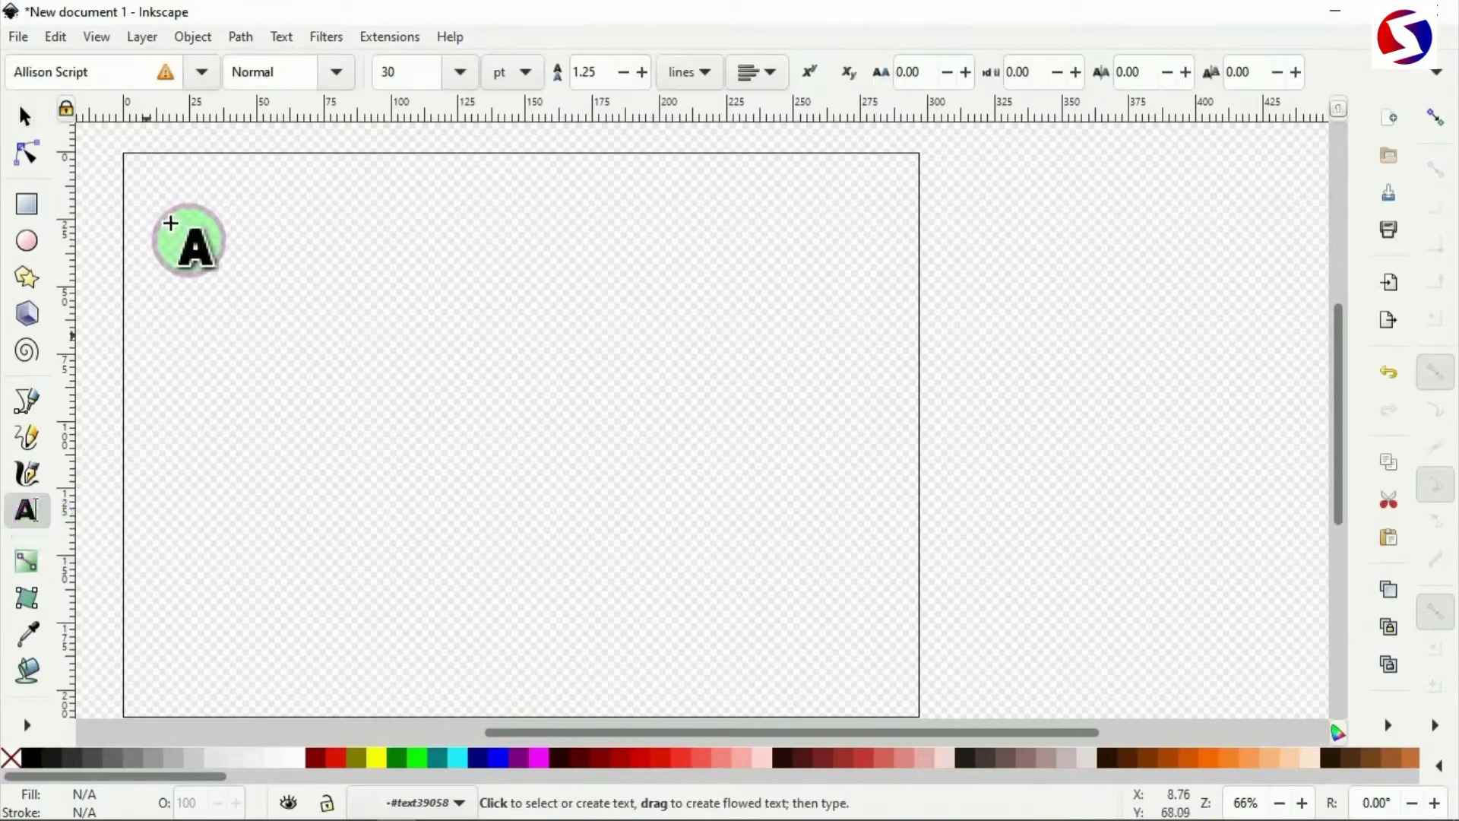
{"action": "left_click", "coordinate": [130, 182]}
{"action": "left_click_drag", "start_coordinate": [373, 205], "coordinate": [885, 260]}
{"action": "key", "text": "ctrl+v"}
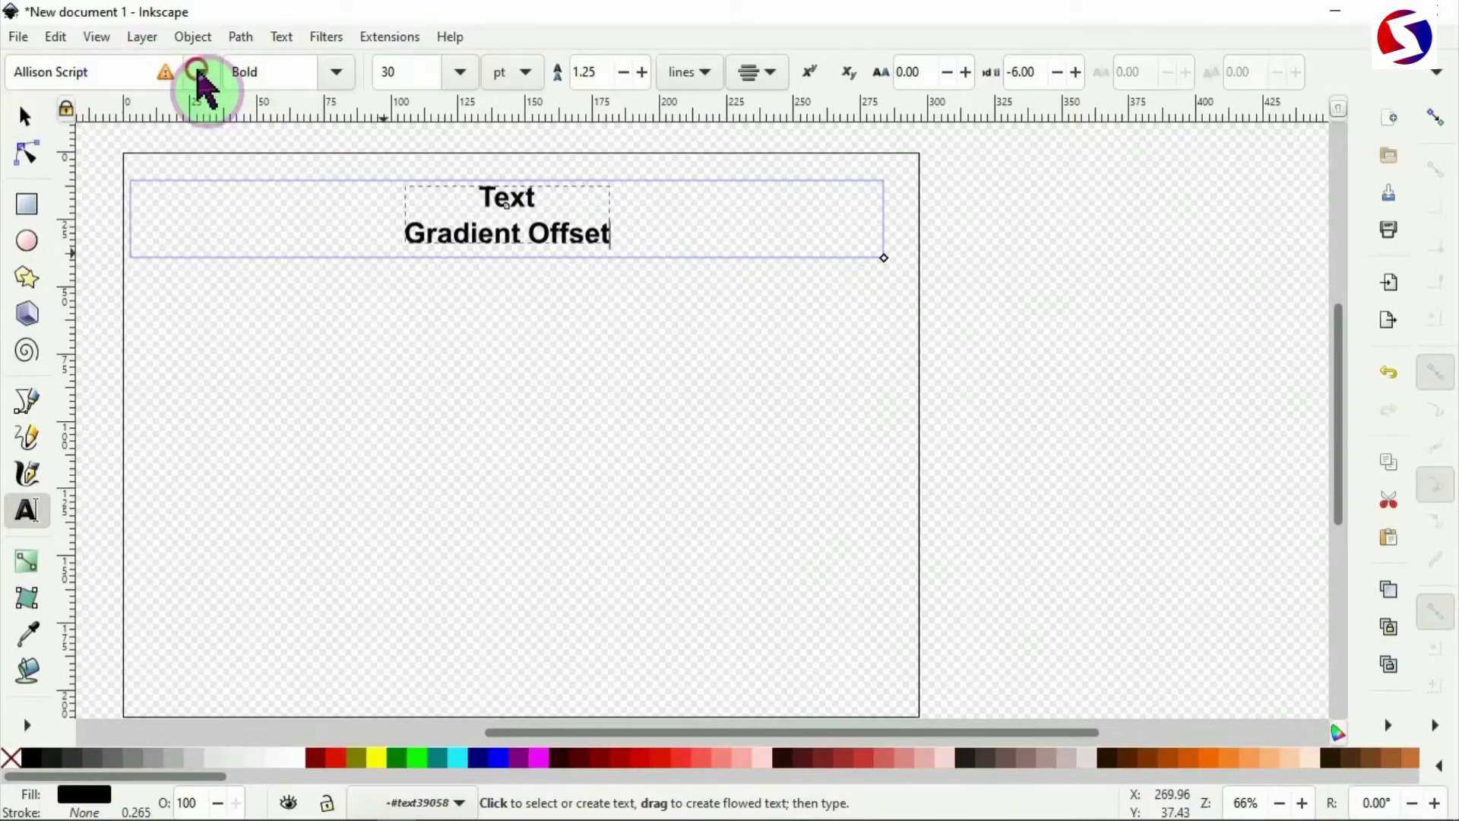
Change the font of the pasted text to Dancing Script
{"action": "left_click", "coordinate": [200, 73]}
{"action": "left_click", "coordinate": [80, 72]}
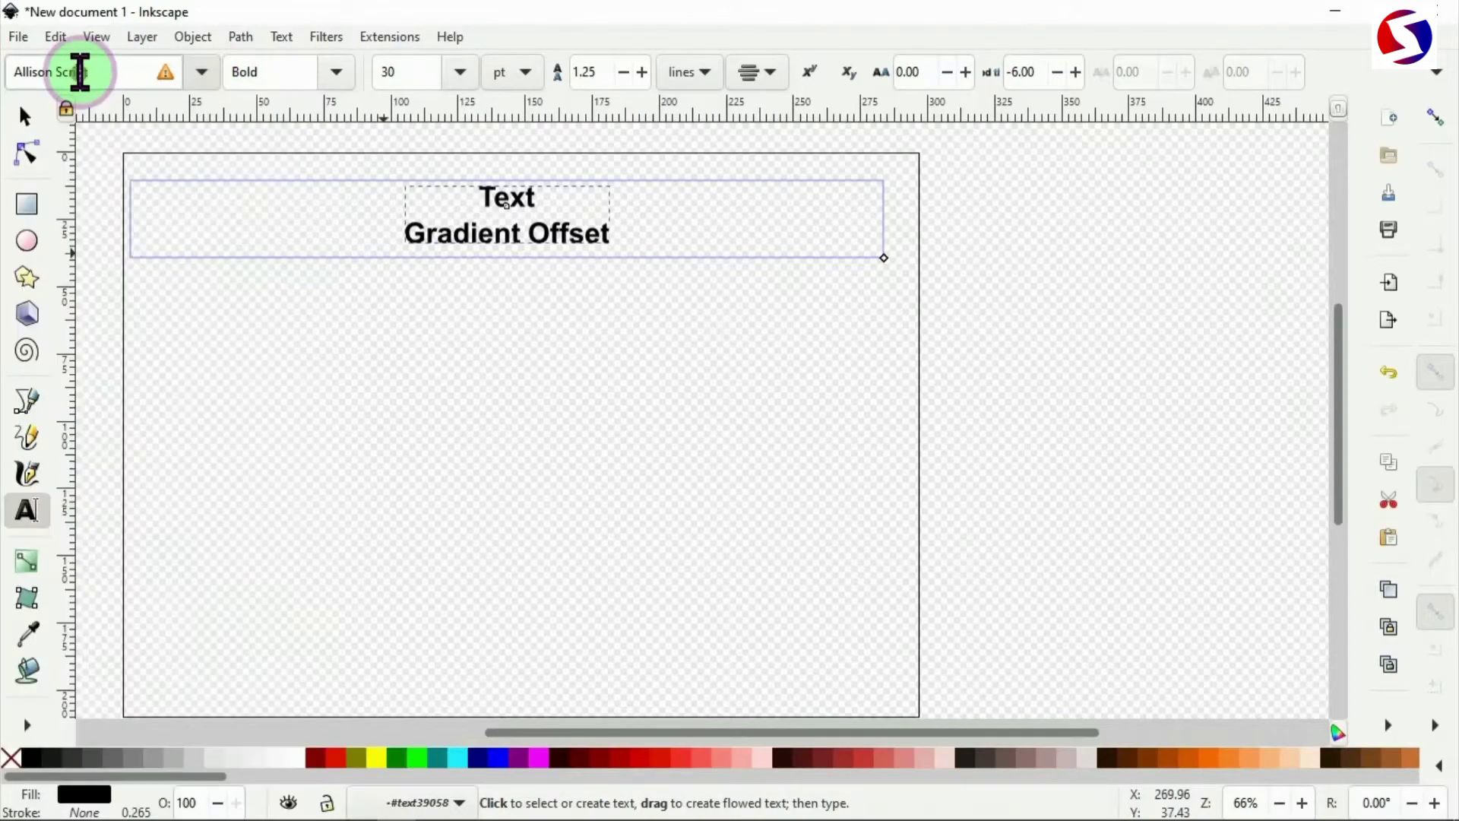
{"action": "type", "text": "da"}
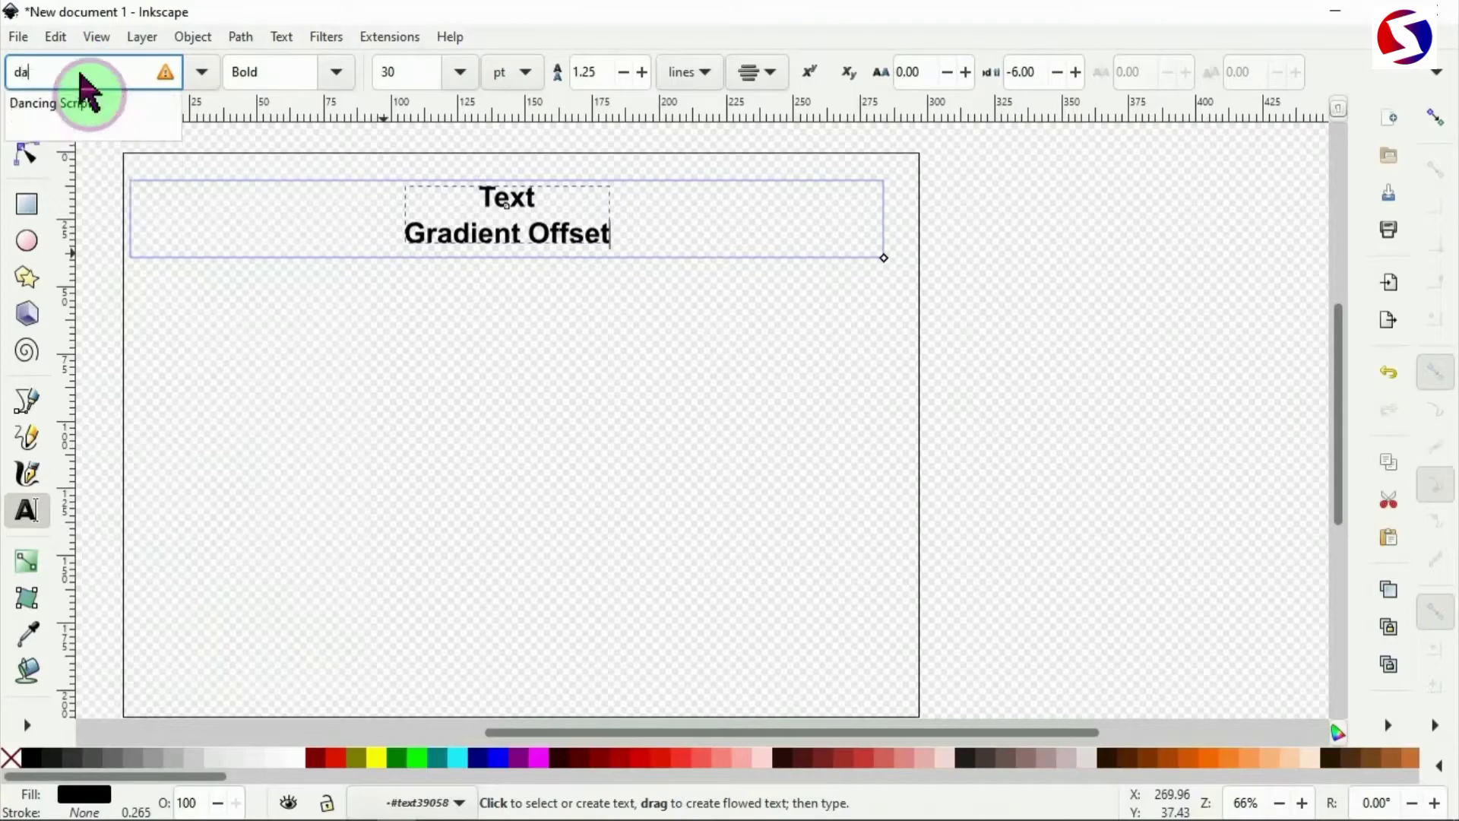
{"action": "left_click", "coordinate": [86, 106]}
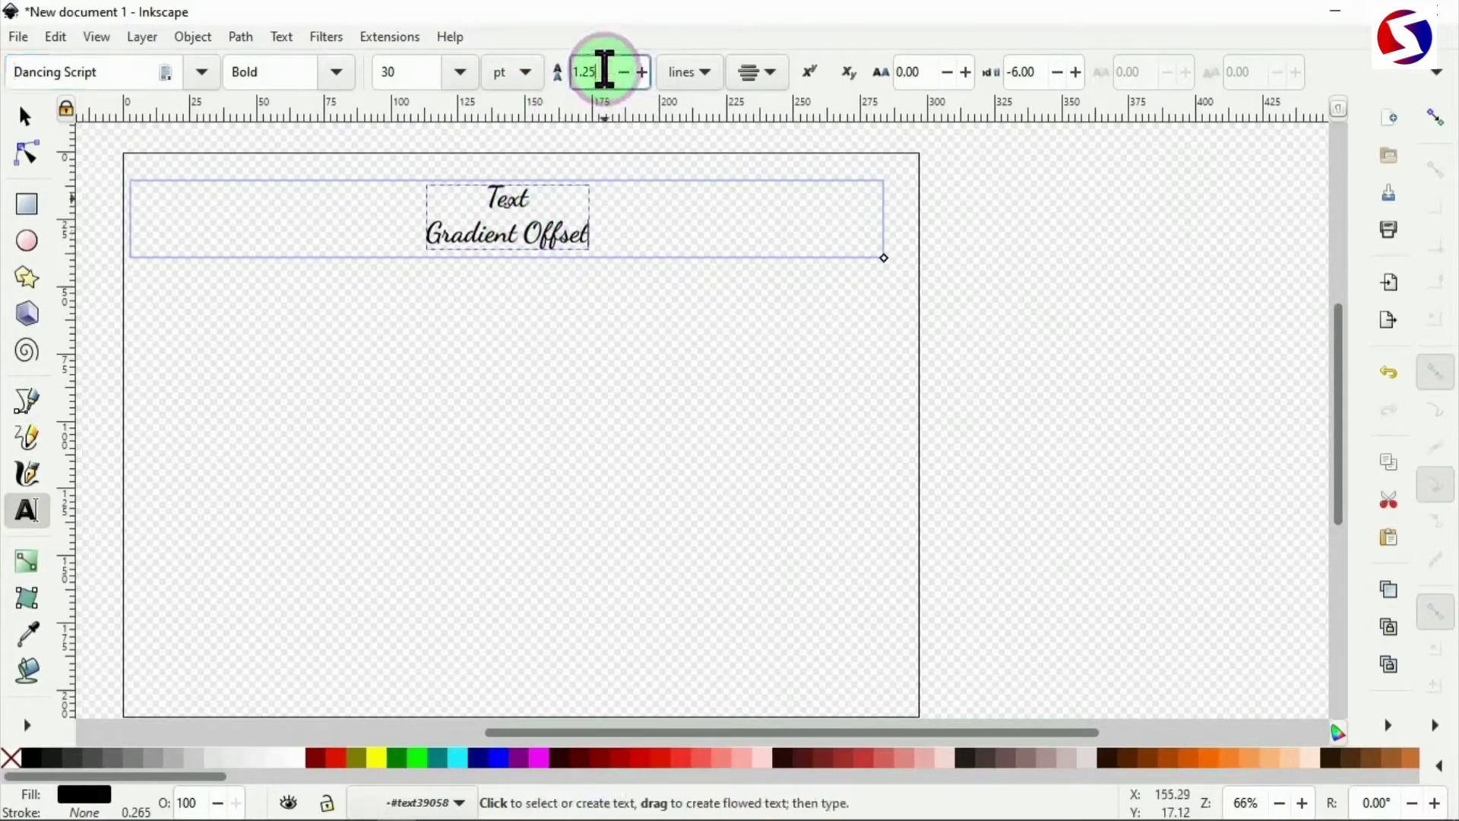
Set the line spacing of the two-line text to 1.05
{"action": "left_click", "coordinate": [605, 72]}
{"action": "key", "text": "BackSpace"}
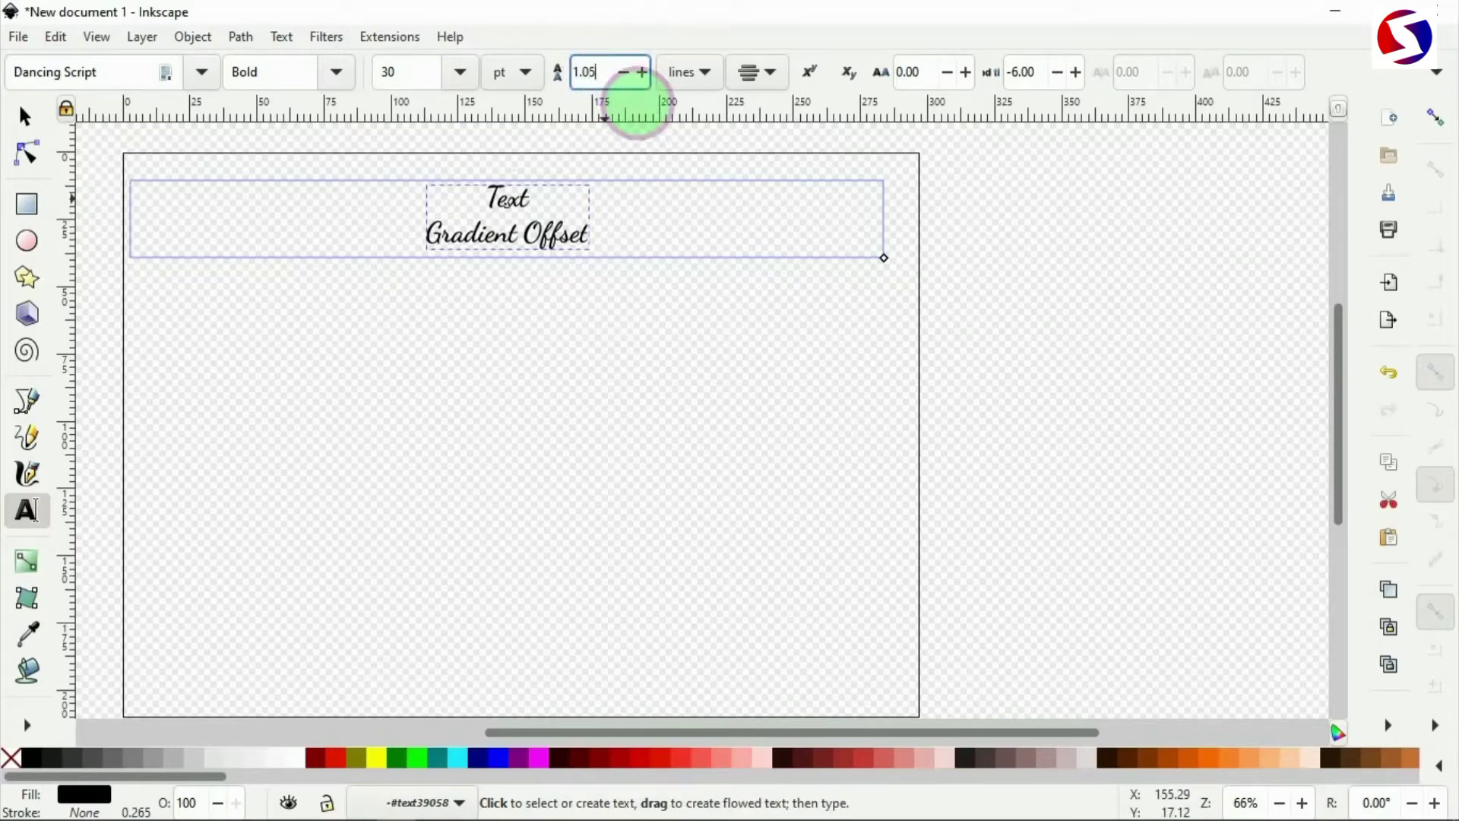
{"action": "key", "text": "Return"}
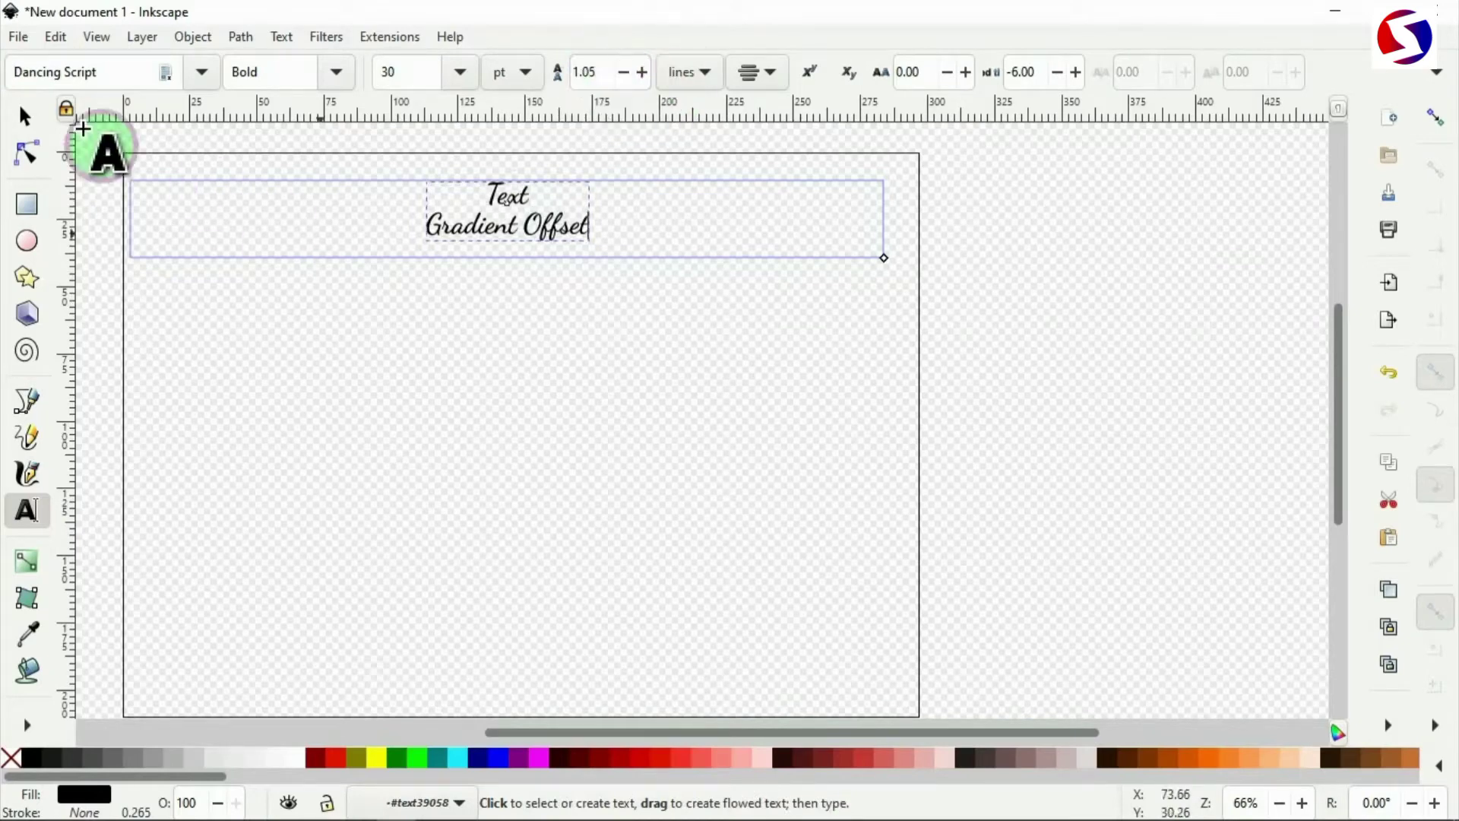
Move the text to the page's upper-left corner and, with proportions locked, enlarge it to about 283 mm wide
{"action": "left_click", "coordinate": [24, 118]}
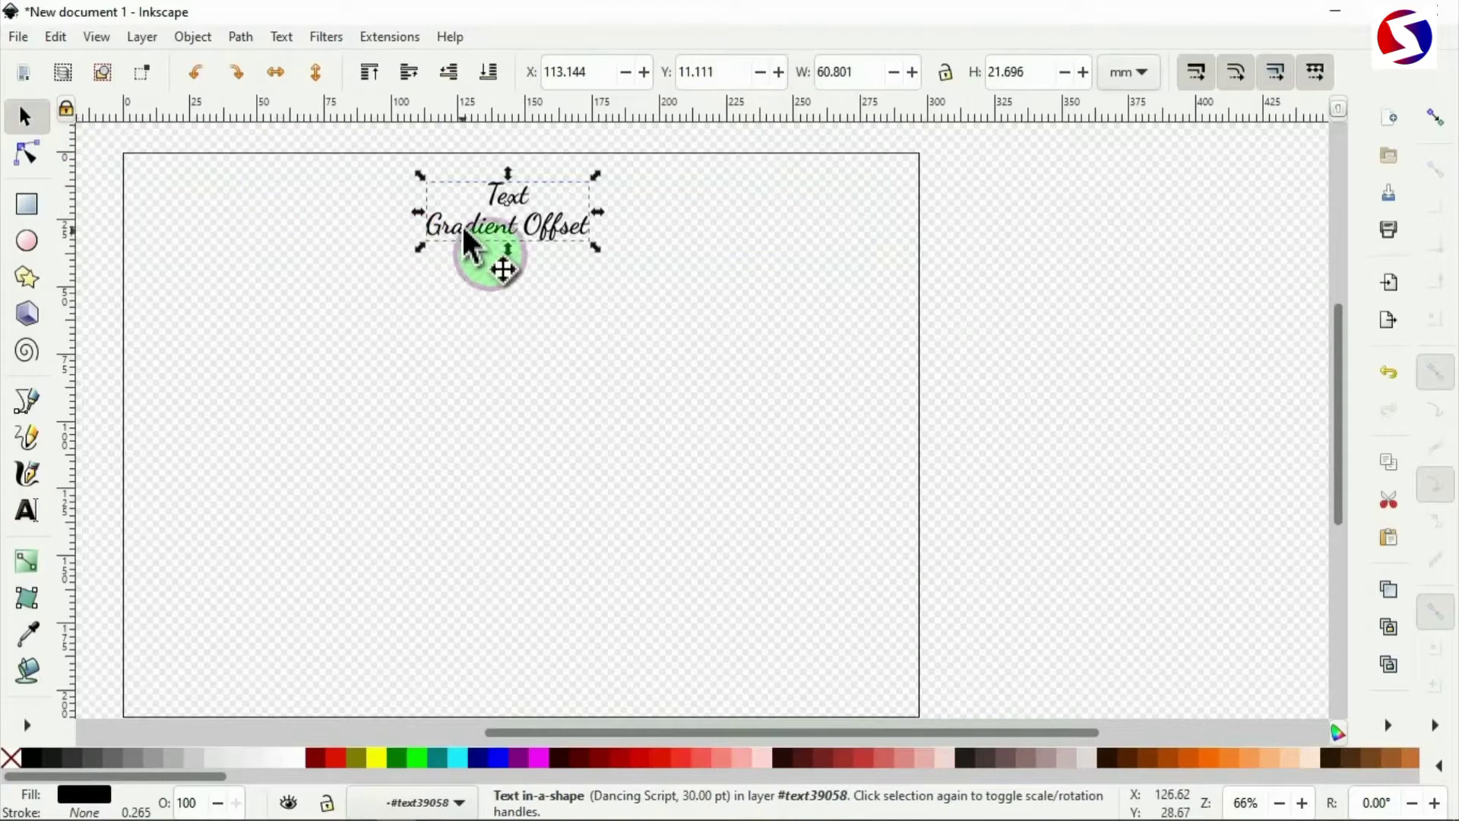
{"action": "left_click_drag", "start_coordinate": [464, 228], "coordinate": [171, 222]}
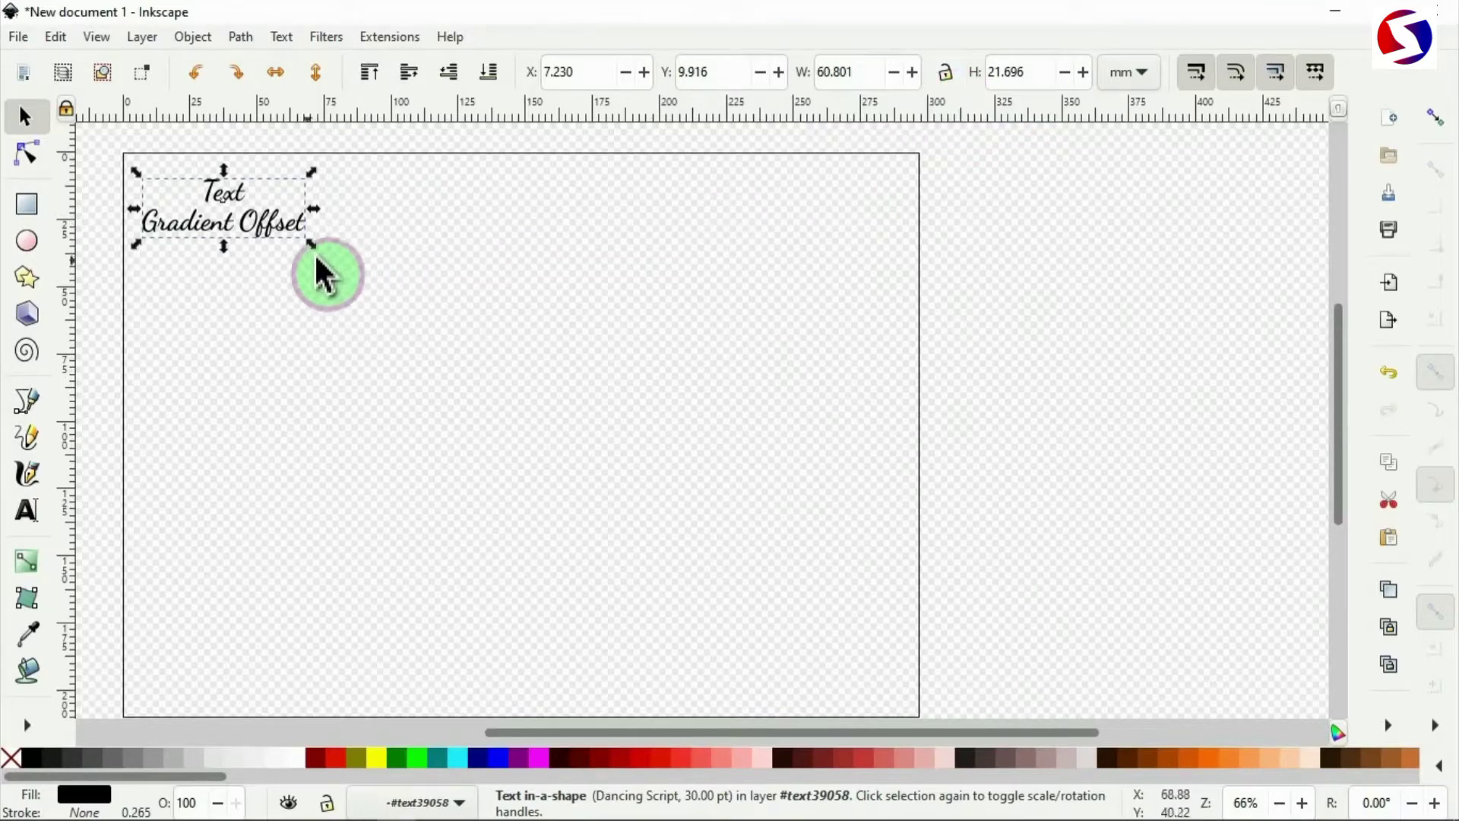
{"action": "left_click_drag", "start_coordinate": [314, 251], "coordinate": [744, 289]}
{"action": "key", "text": "ctrl+z"}
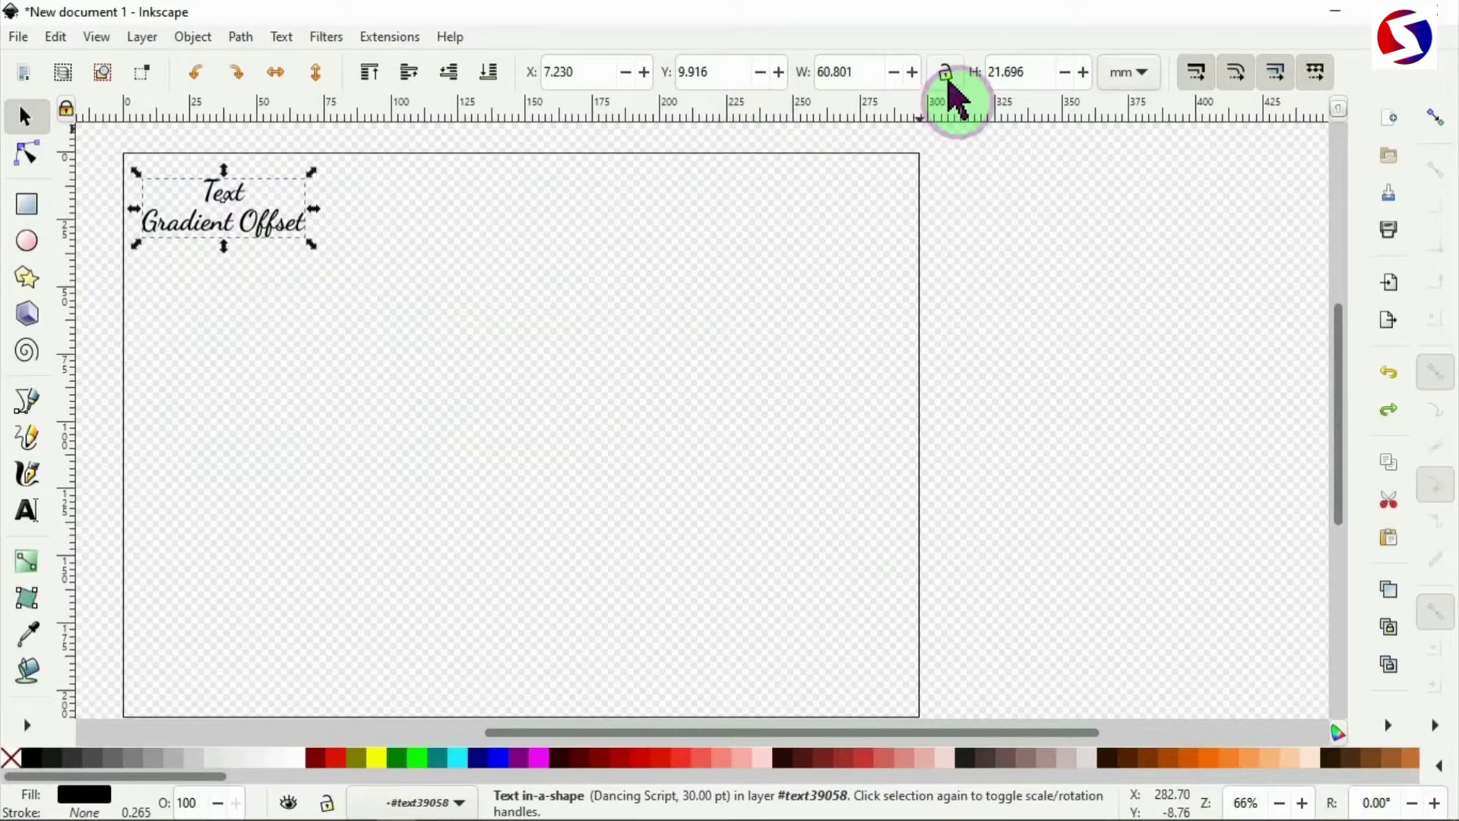
{"action": "left_click", "coordinate": [947, 76]}
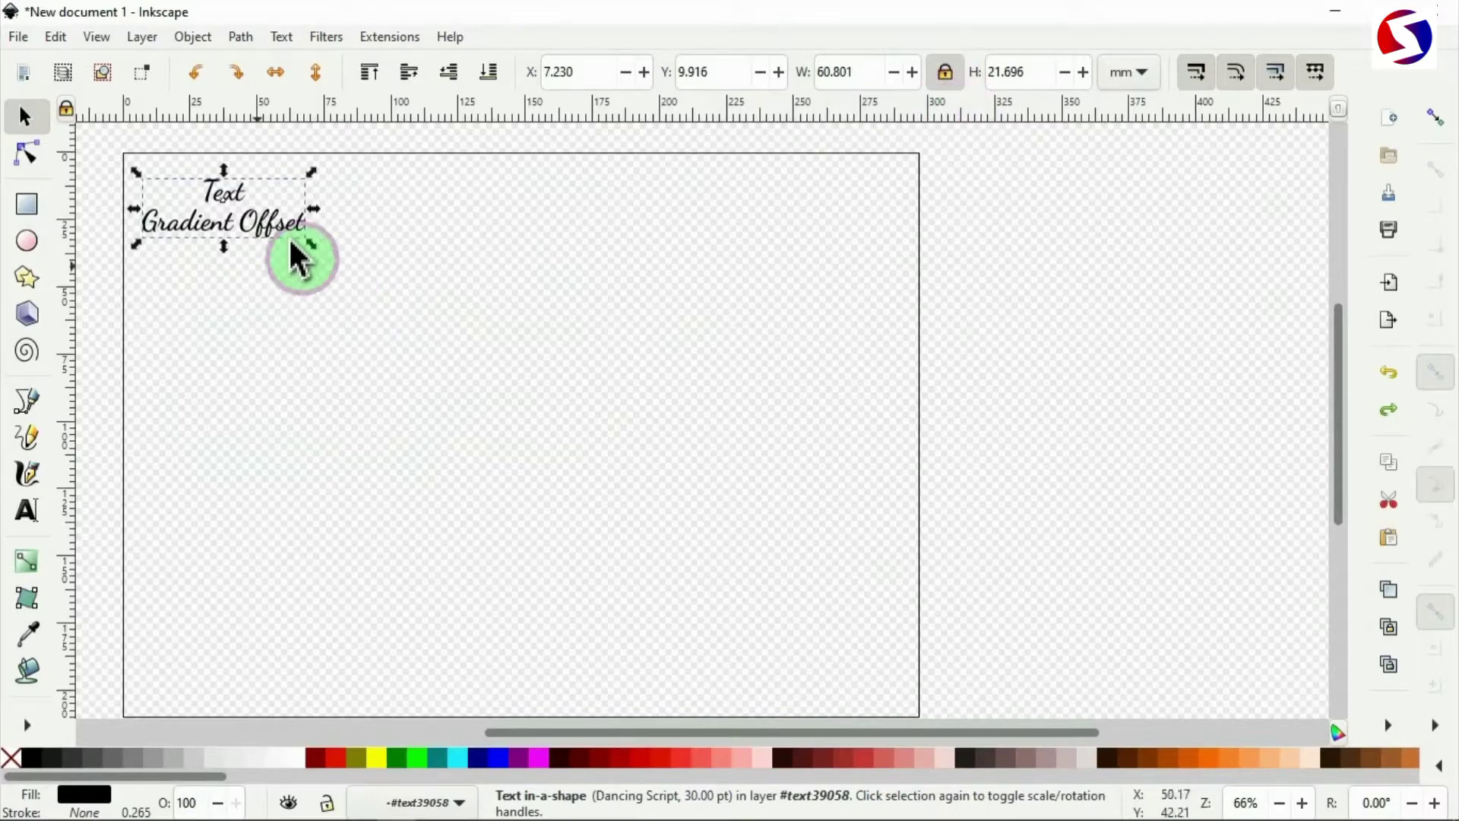
{"action": "left_click_drag", "start_coordinate": [310, 243], "coordinate": [909, 480]}
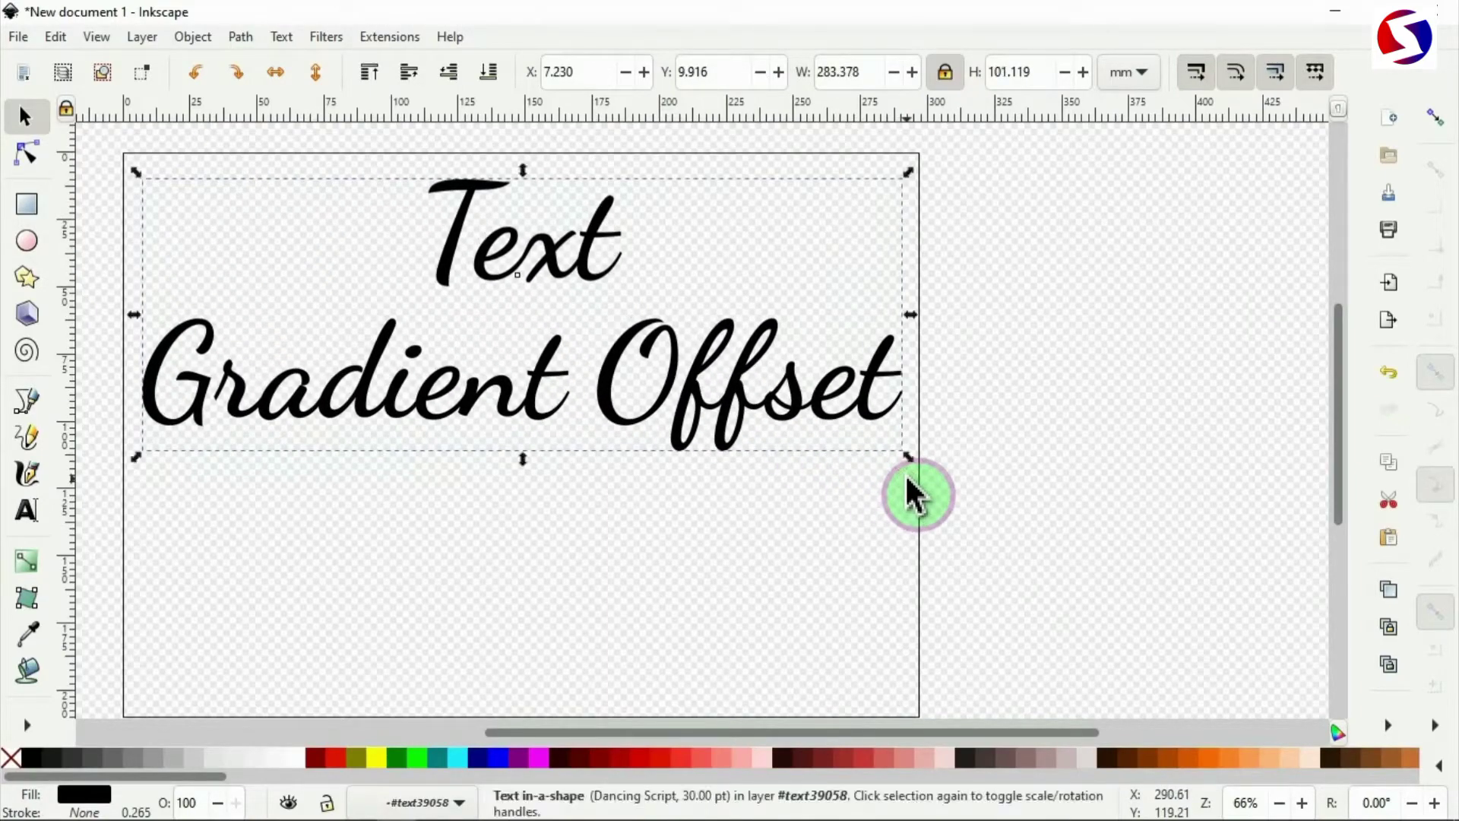
Duplicate the enlarged text and shift the copy about 14 mm down, overlapping the original
{"action": "right_click", "coordinate": [695, 387]}
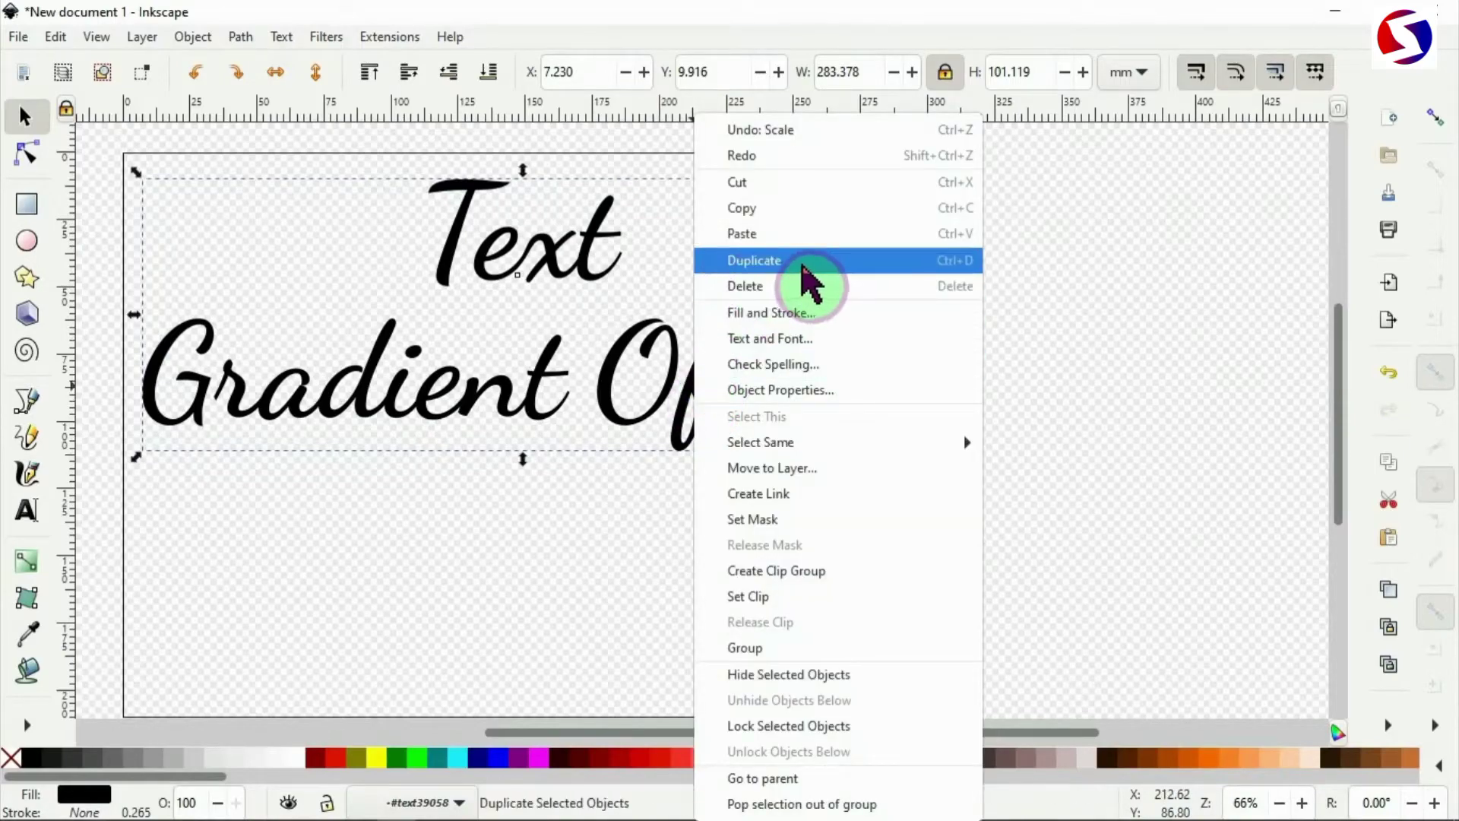
{"action": "left_click", "coordinate": [804, 265]}
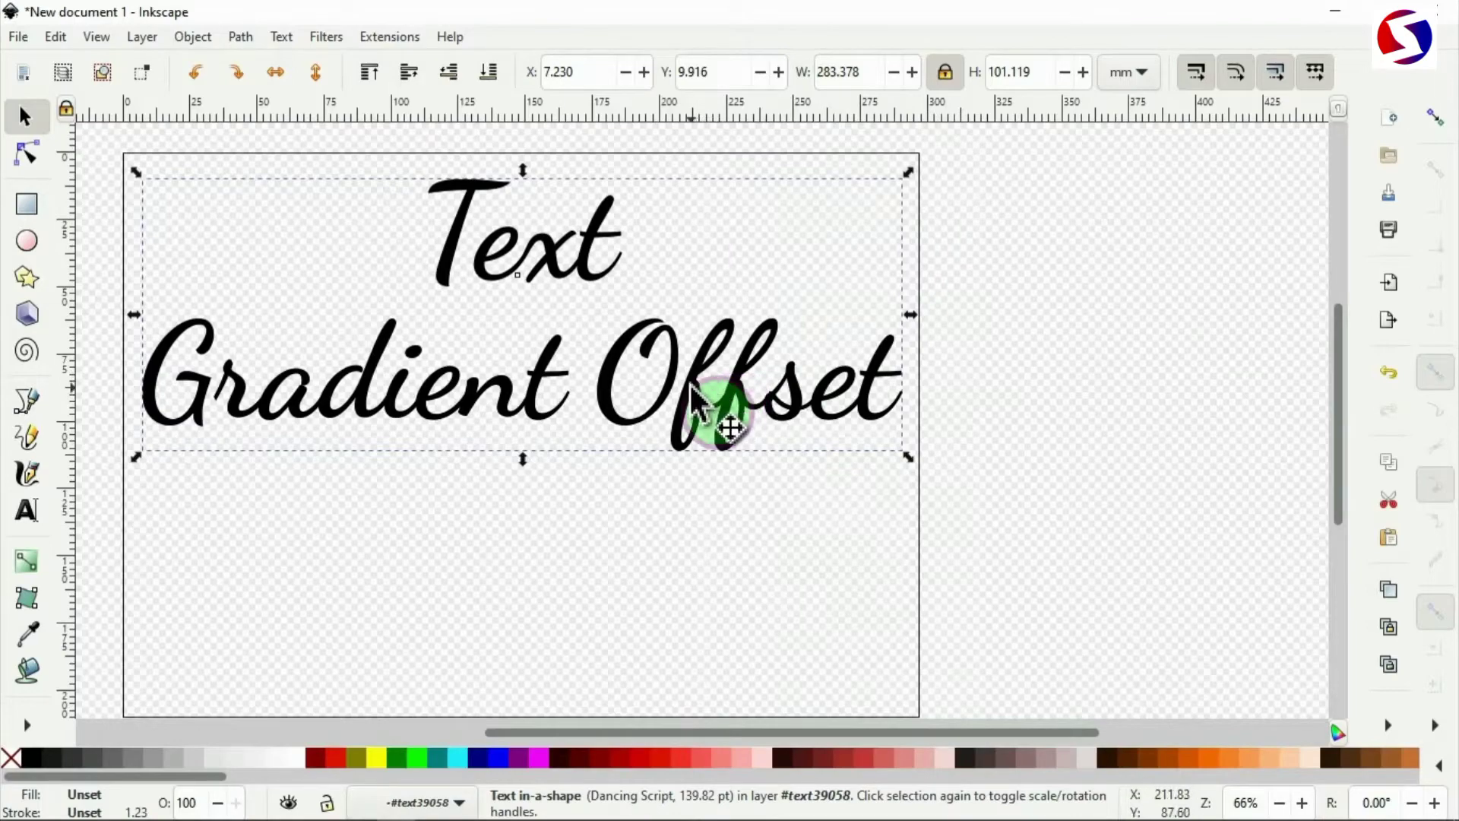
{"action": "left_click_drag", "start_coordinate": [692, 386], "coordinate": [687, 428]}
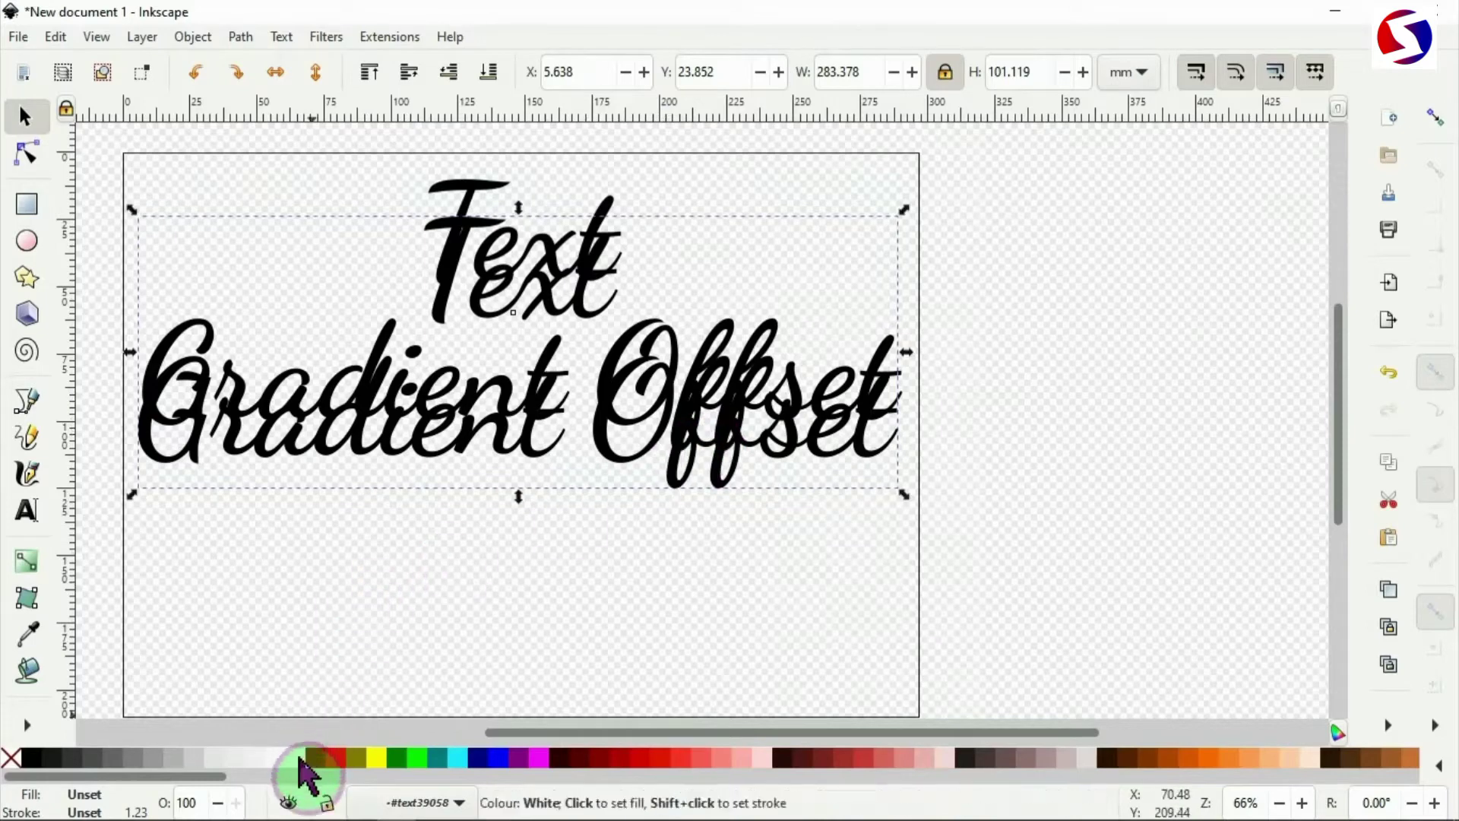
Give the duplicated text a white fill and a red stroke
{"action": "left_click", "coordinate": [299, 759]}
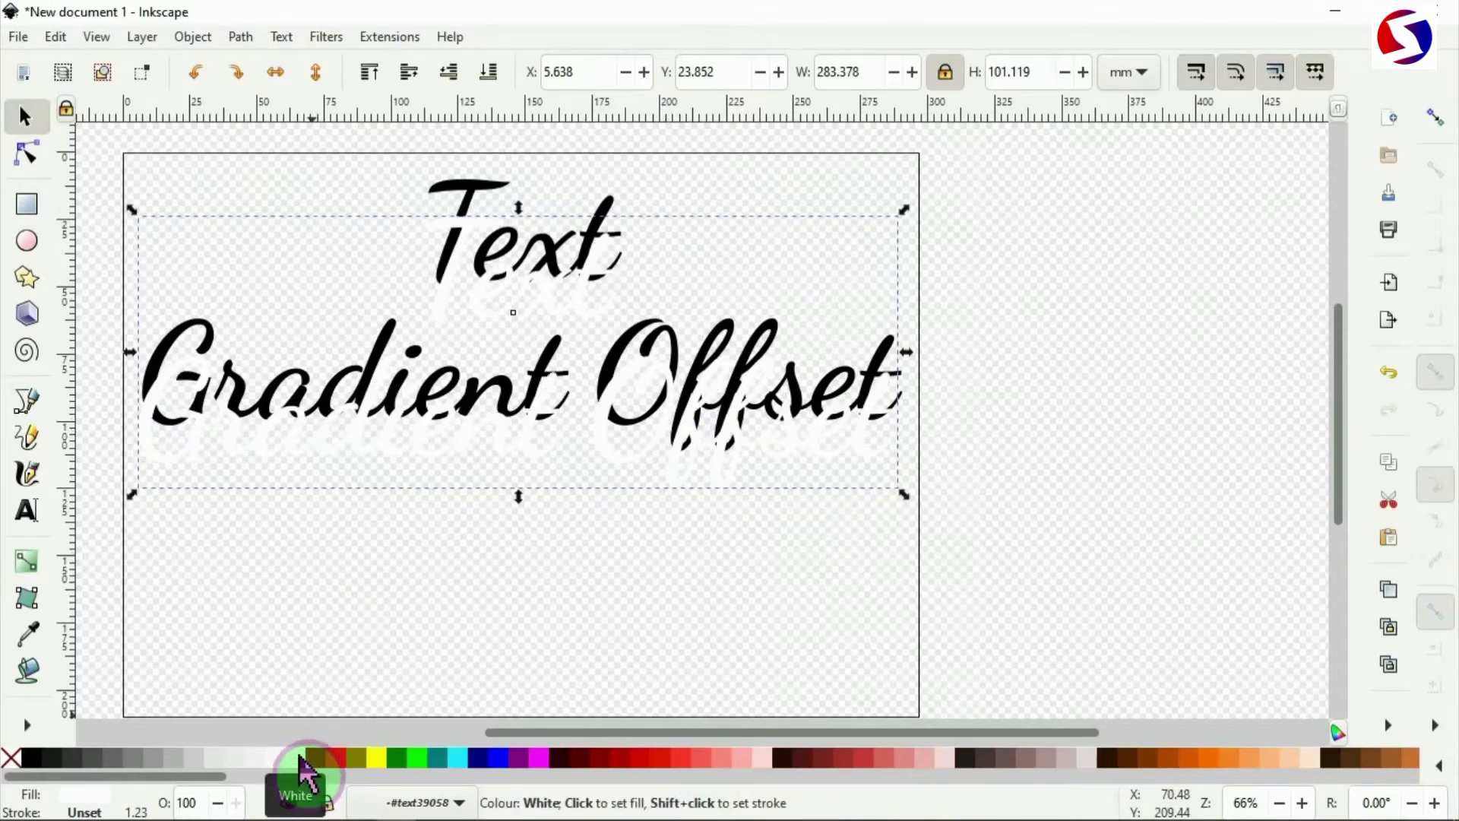
{"action": "left_click", "coordinate": [517, 758]}
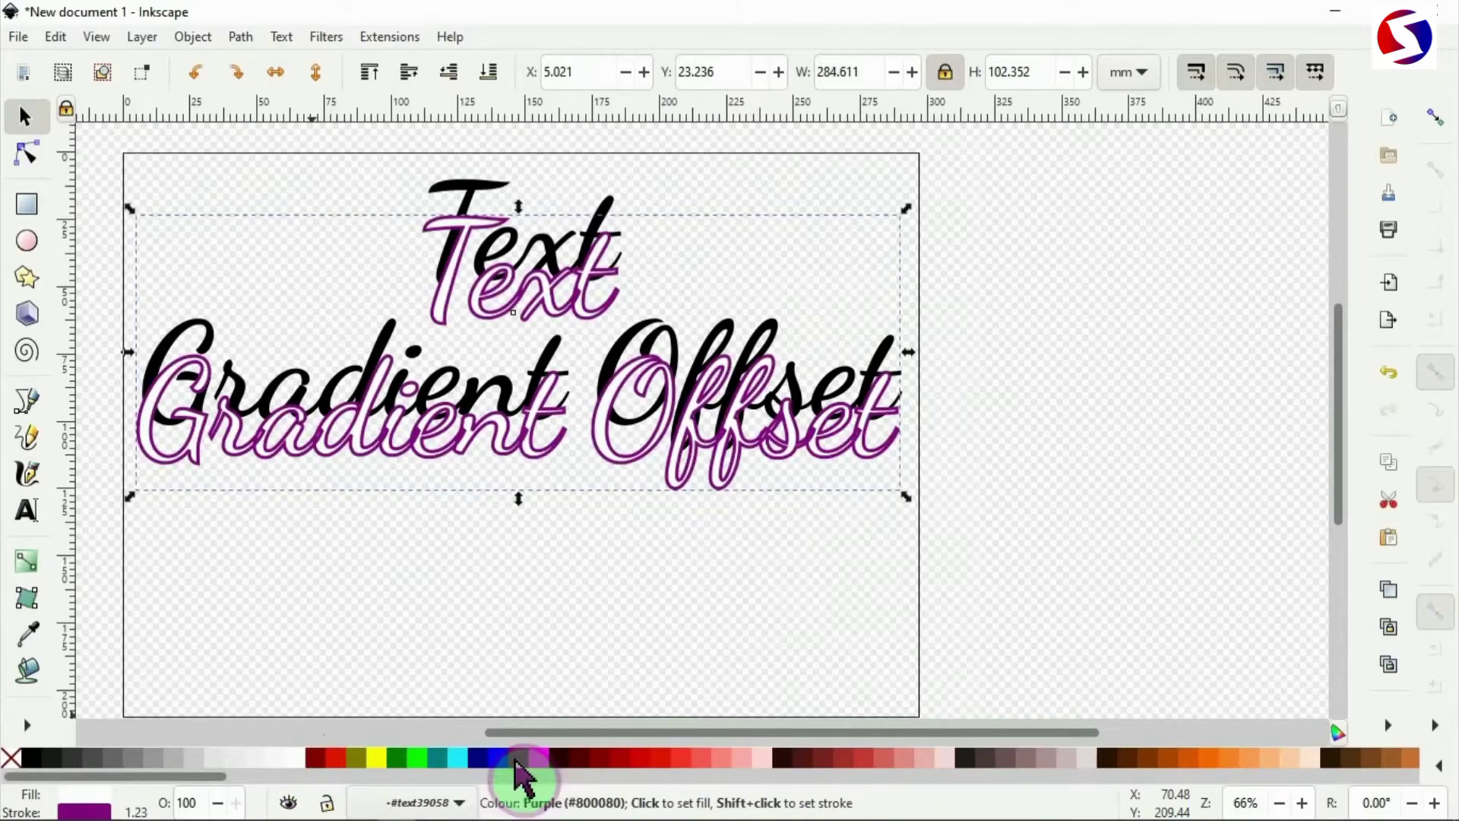
{"action": "left_click", "coordinate": [334, 762], "text": "shift"}
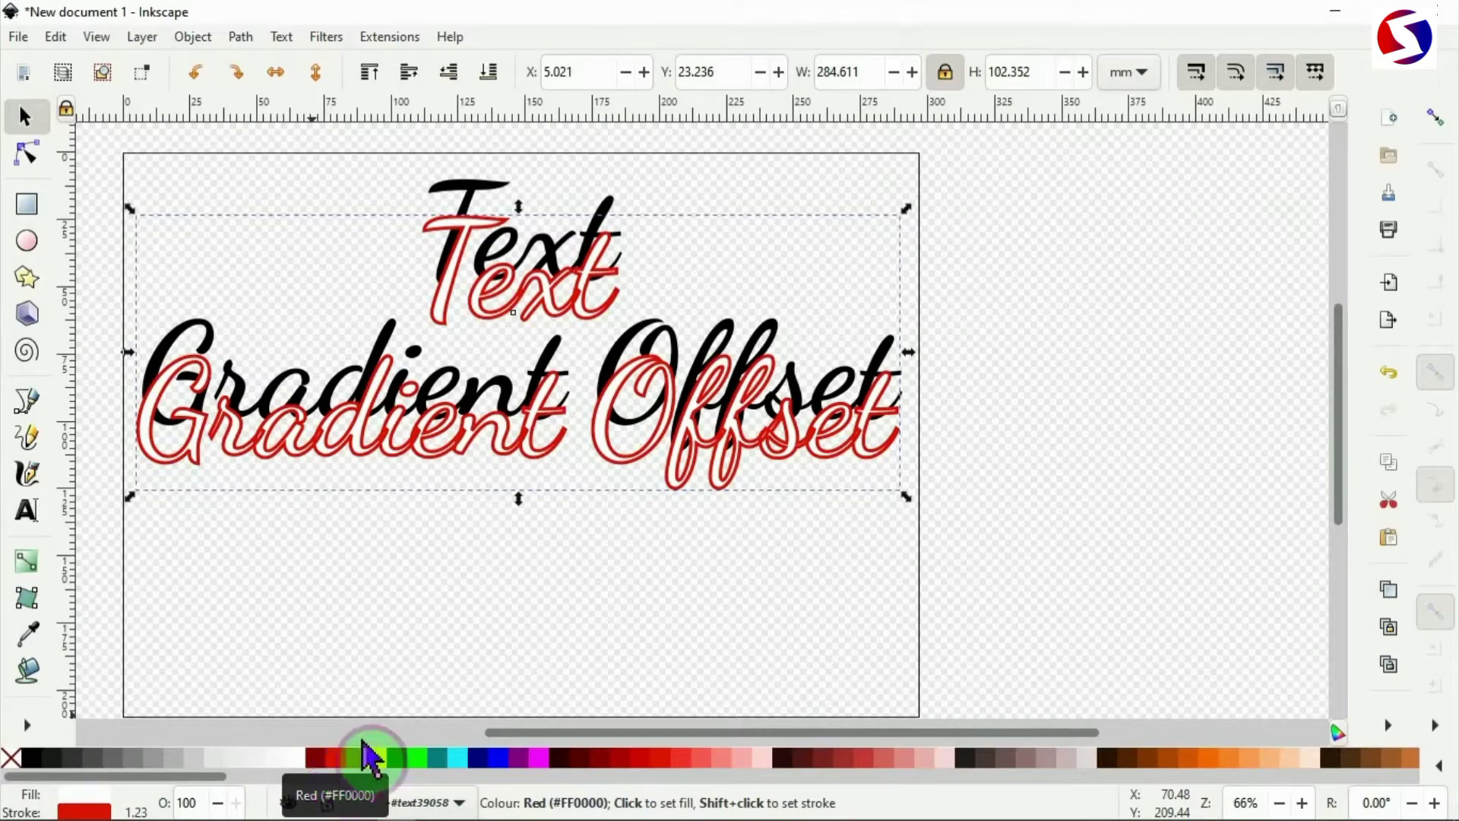
Change the duplicated text's red stroke from flat colour to a linear gradient
{"action": "right_click", "coordinate": [521, 441]}
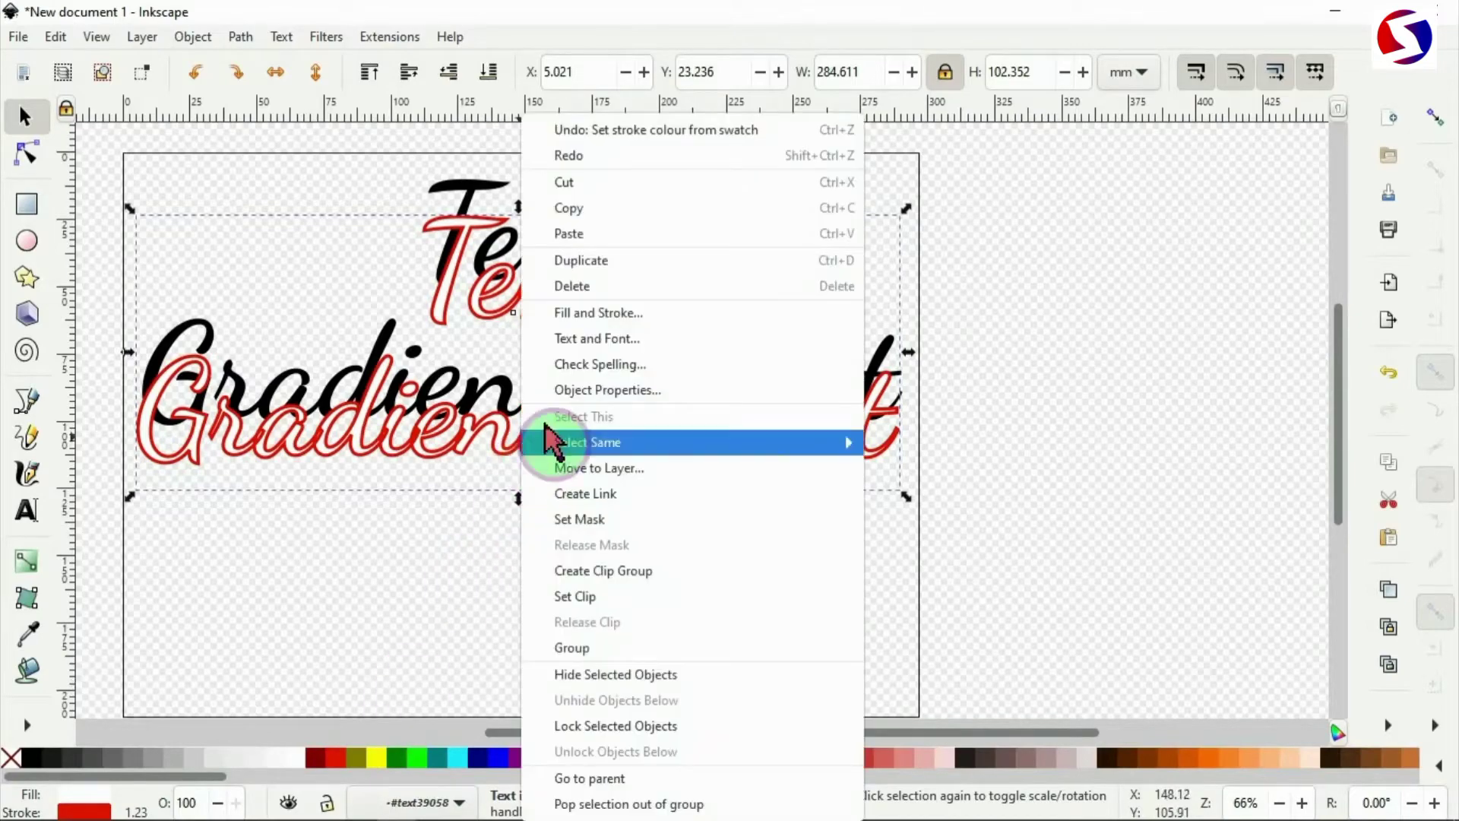
{"action": "left_click", "coordinate": [655, 319]}
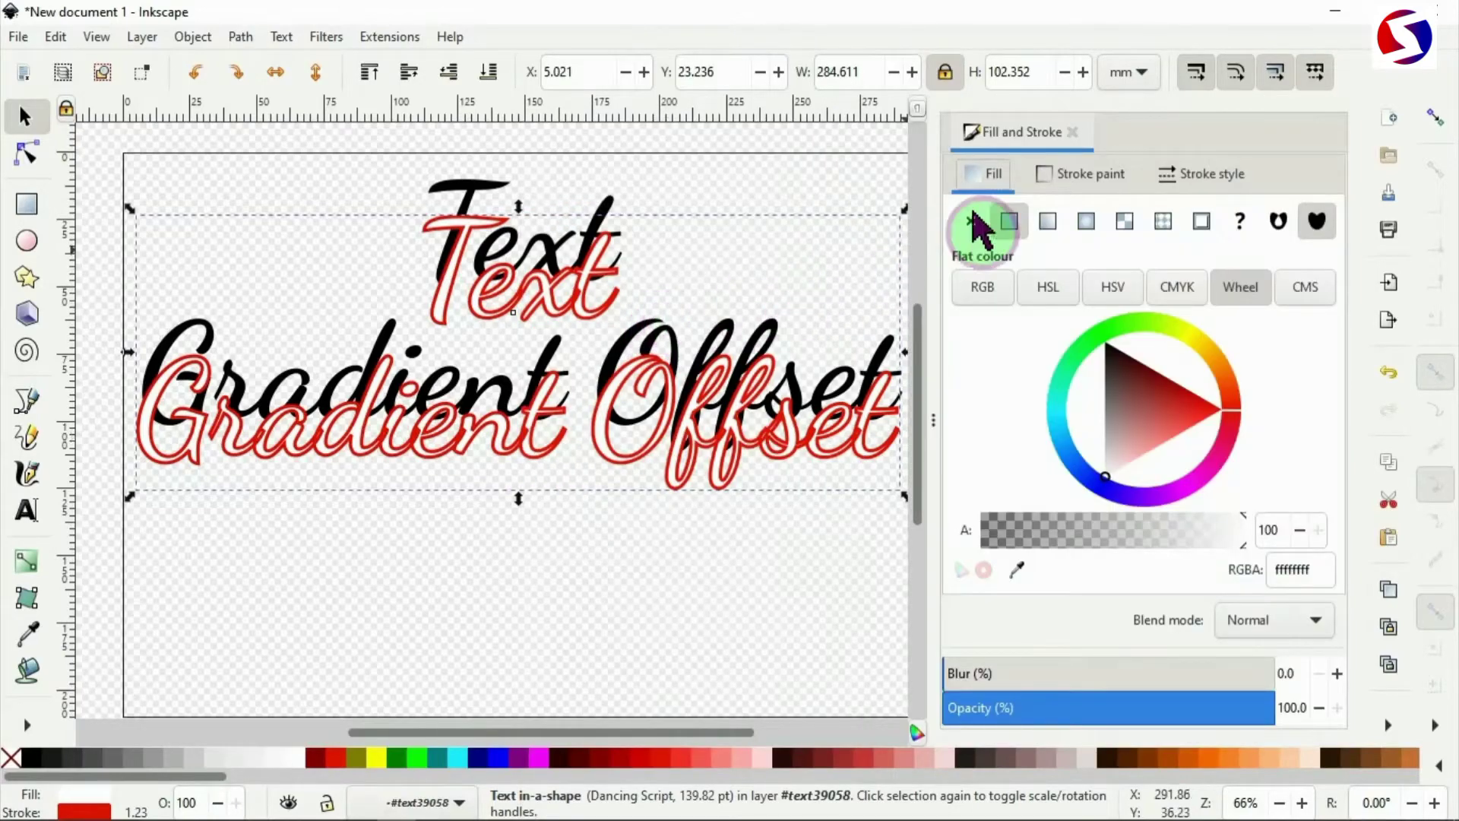
{"action": "left_click", "coordinate": [1011, 223]}
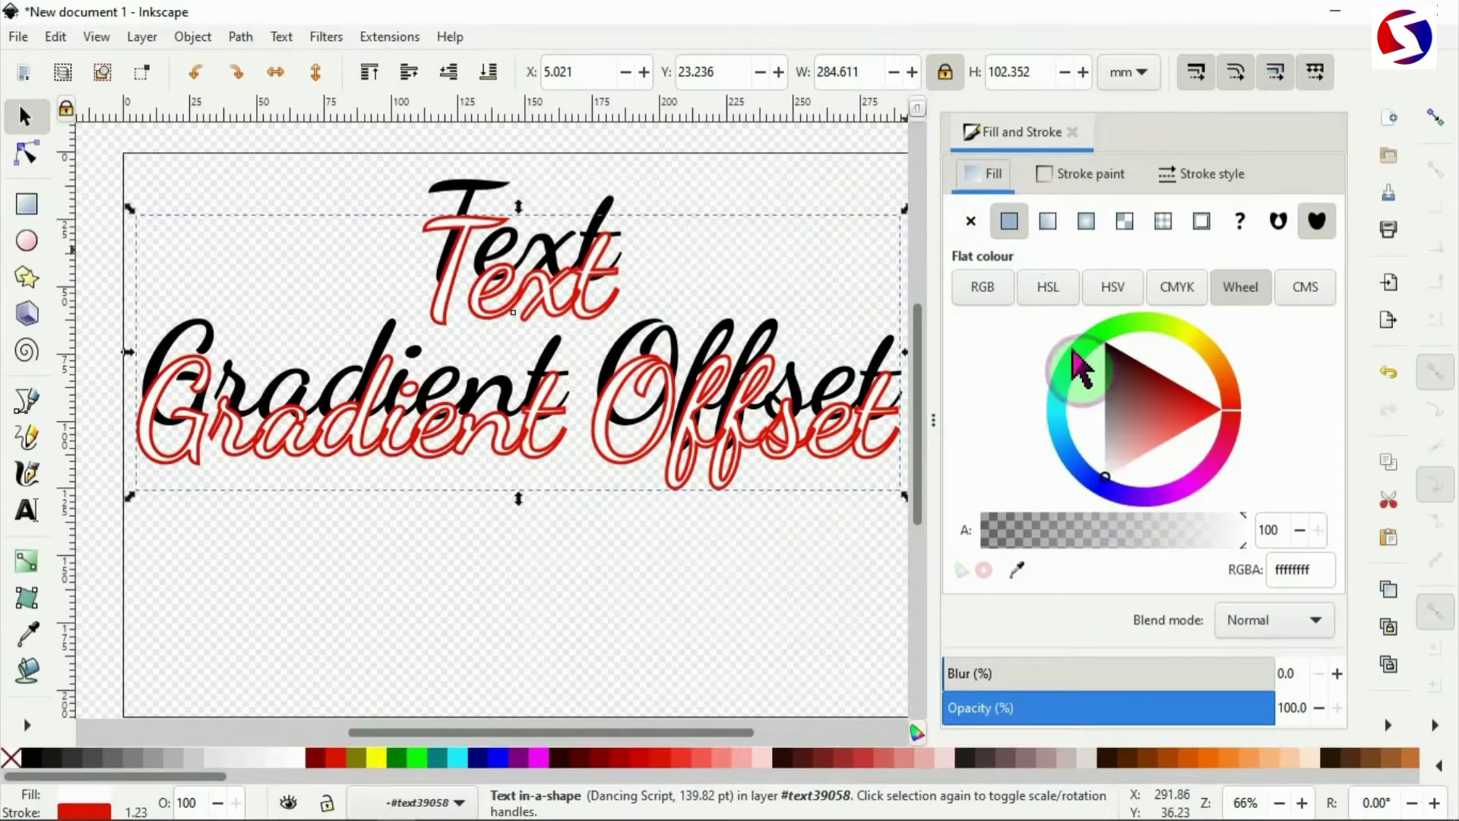
{"action": "left_click", "coordinate": [1090, 181]}
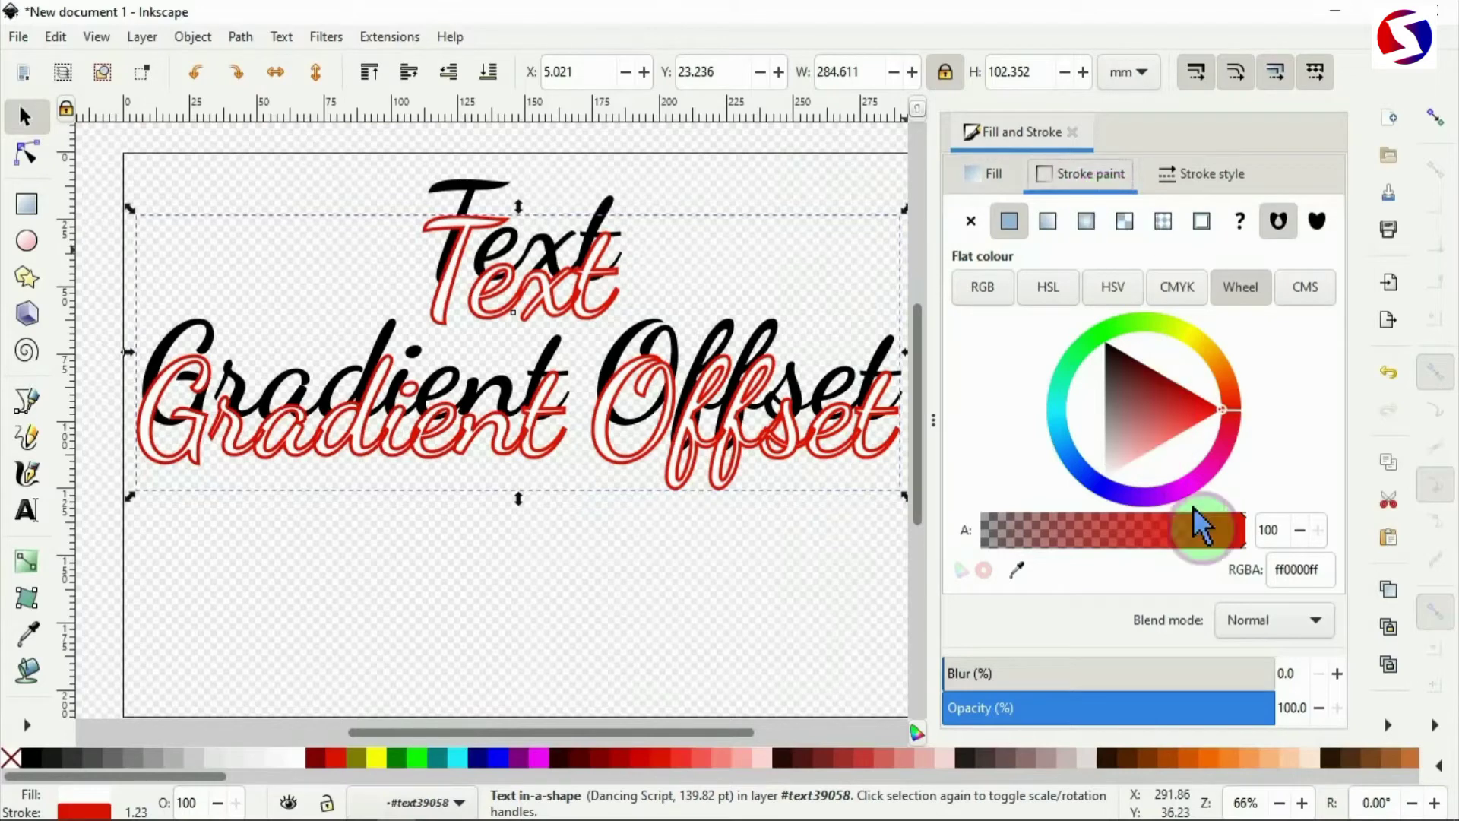
{"action": "left_click", "coordinate": [1050, 225]}
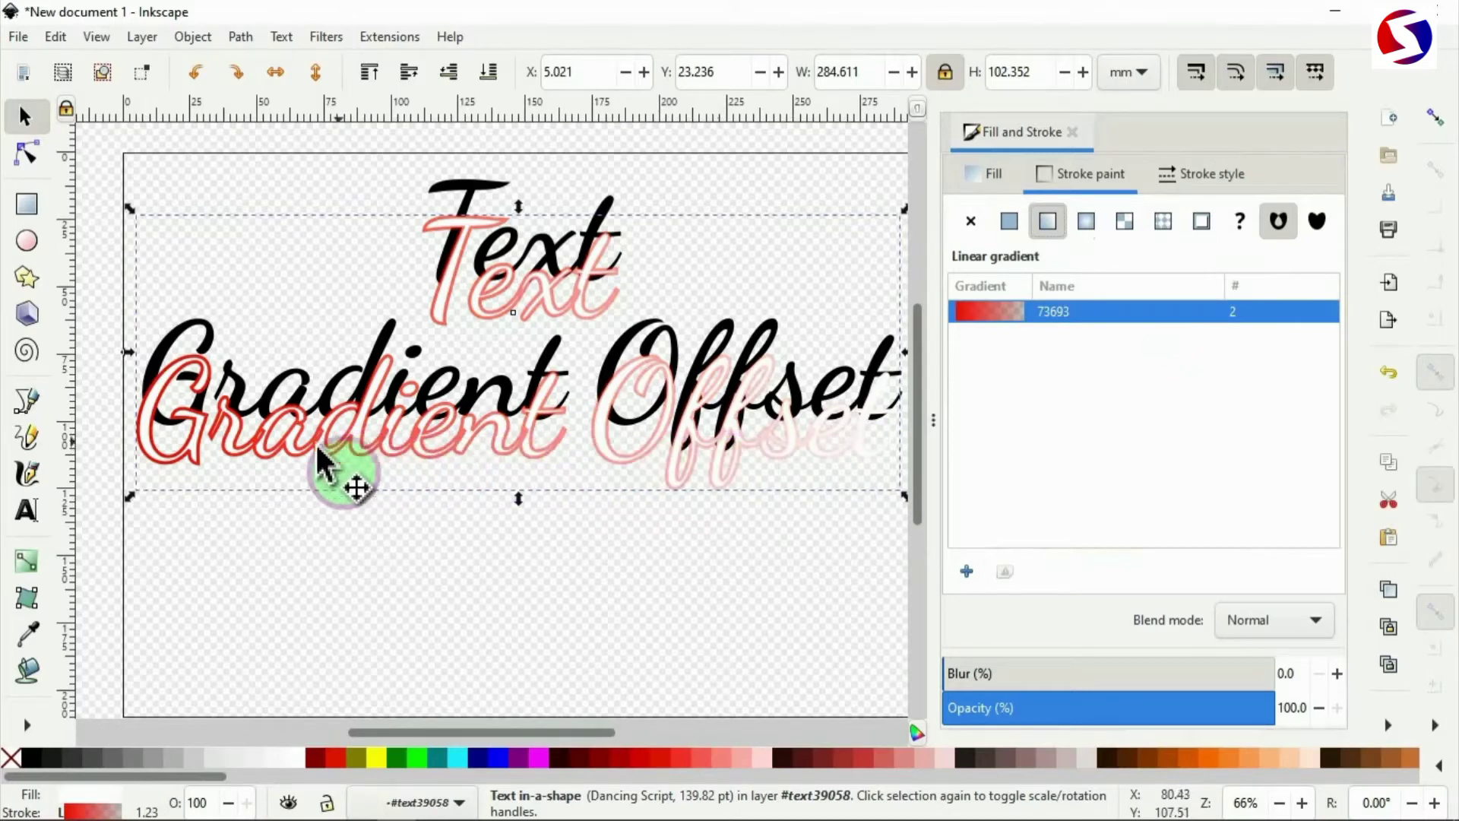
Edit the stroke gradient on the duplicated text and colour its end stop at the far right blue (#0000FF)
{"action": "left_click", "coordinate": [33, 578]}
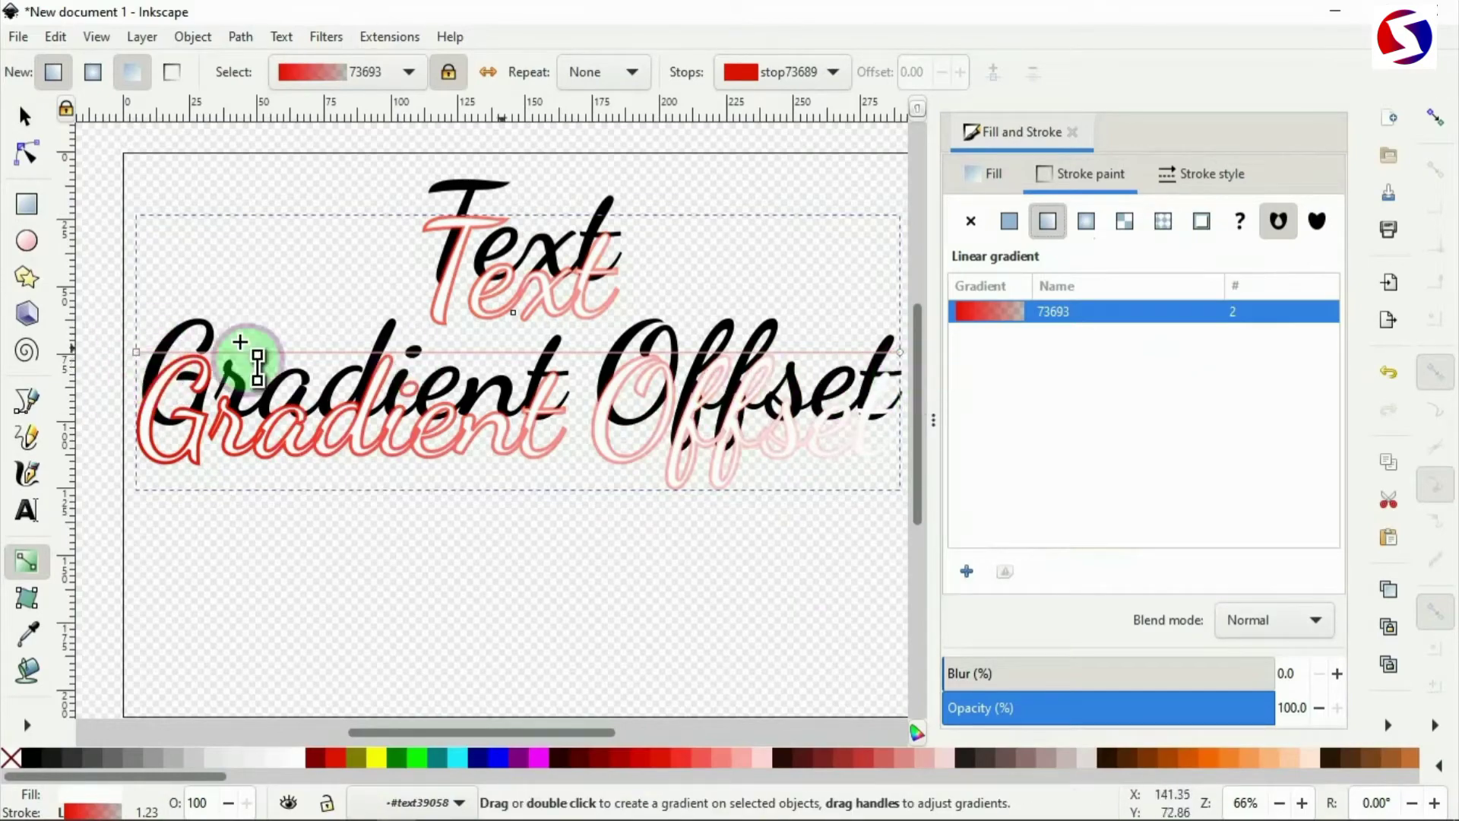
{"action": "scroll", "coordinate": [218, 326], "scroll_direction": "up", "scroll_amount": 5}
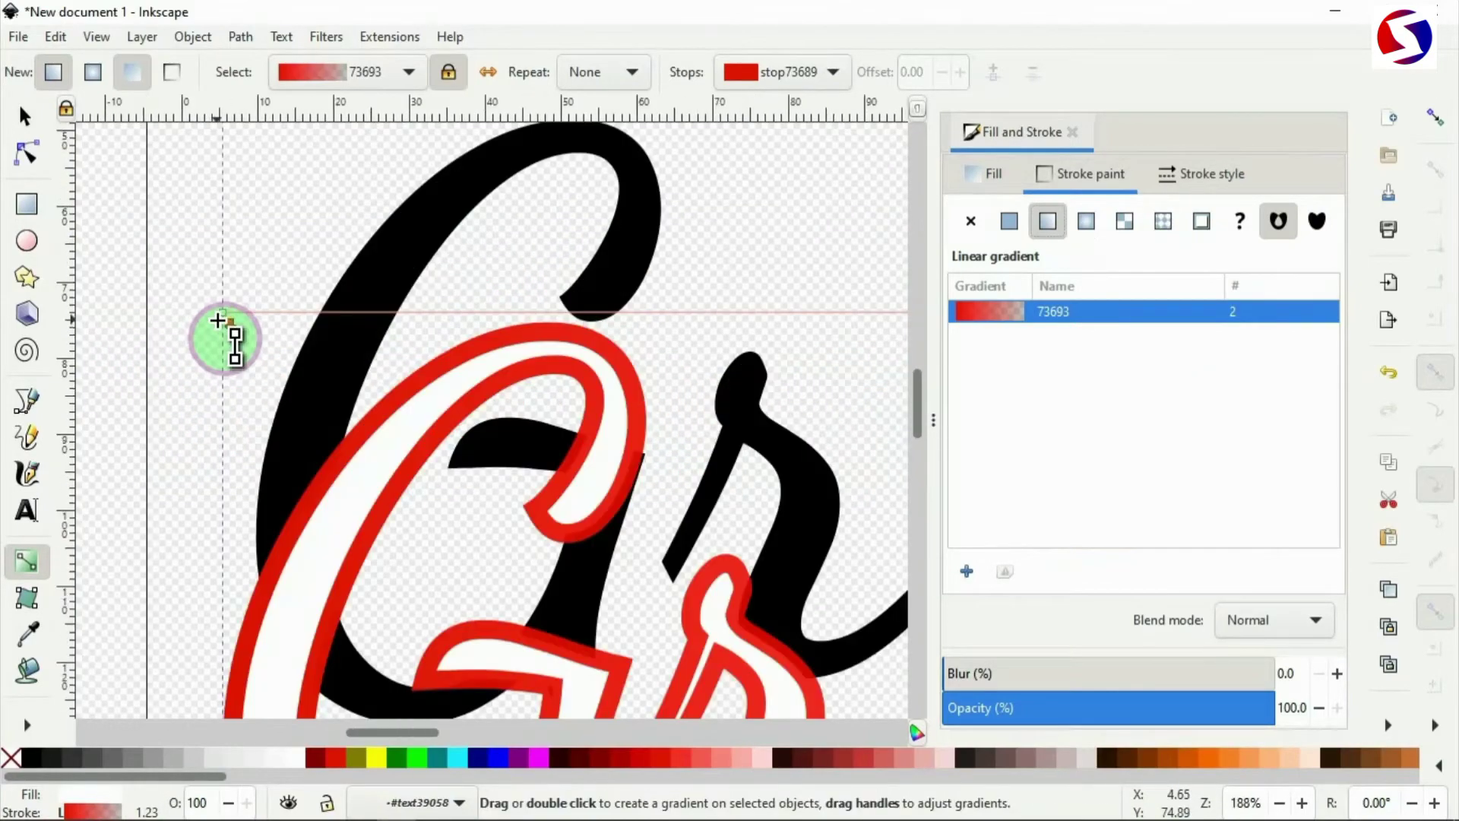
{"action": "scroll", "coordinate": [220, 321], "scroll_direction": "down", "scroll_amount": 5}
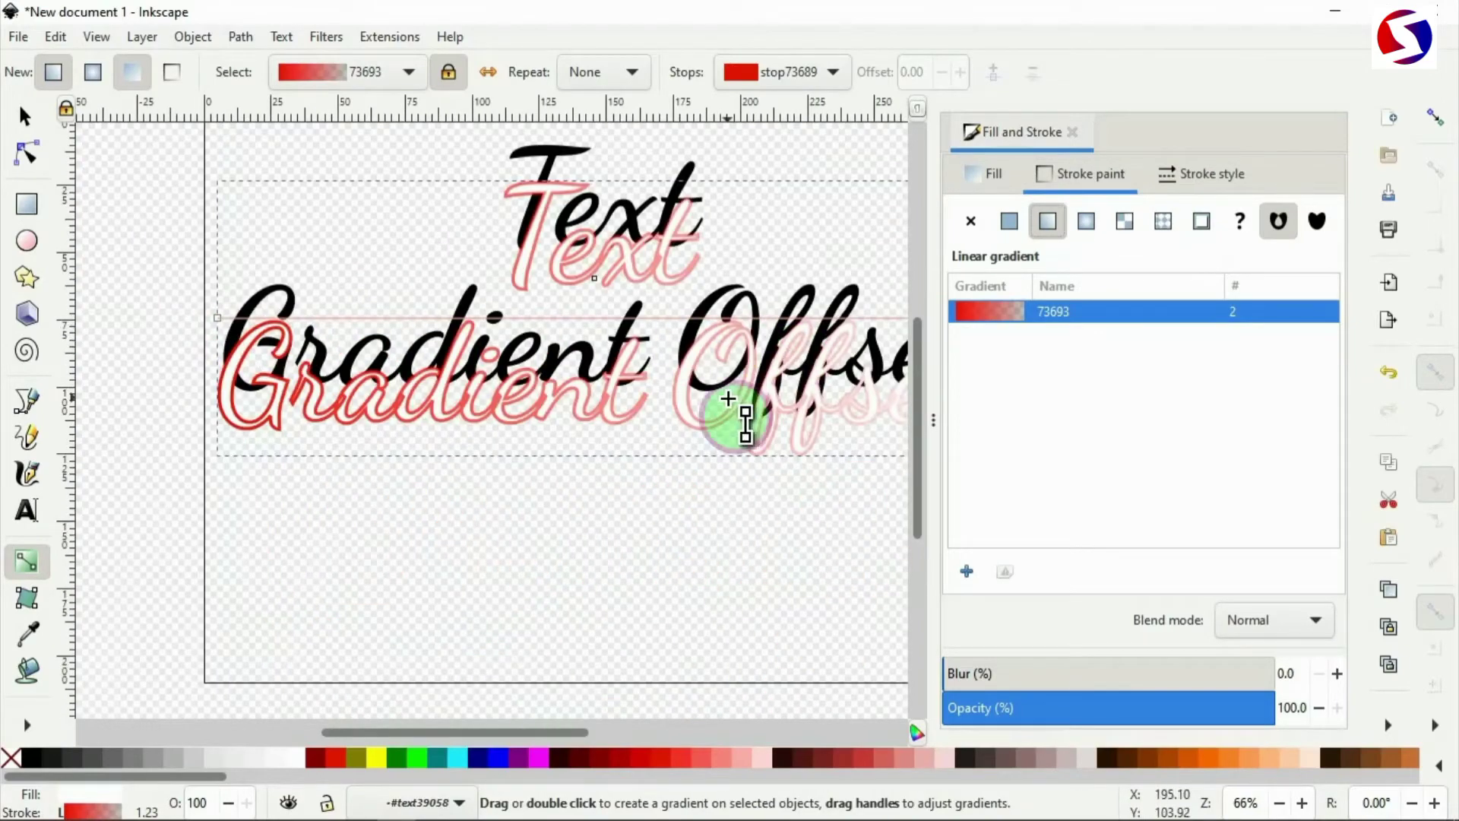
{"action": "scroll", "coordinate": [729, 398], "scroll_direction": "right", "scroll_amount": 3}
{"action": "scroll", "coordinate": [728, 398], "scroll_direction": "right", "scroll_amount": 3}
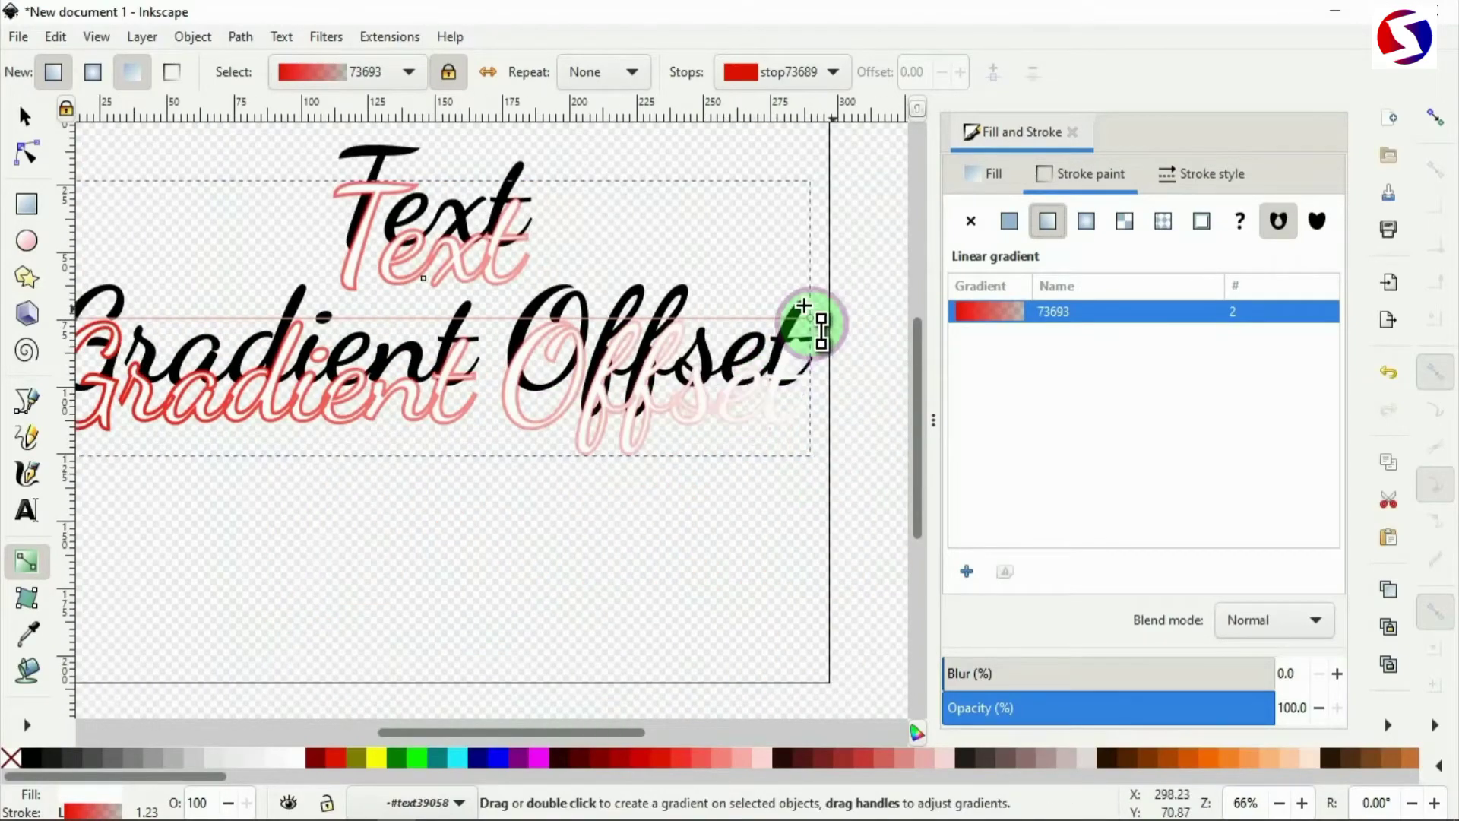
{"action": "left_click", "coordinate": [811, 319]}
{"action": "scroll", "coordinate": [814, 329], "scroll_direction": "up", "scroll_amount": 3}
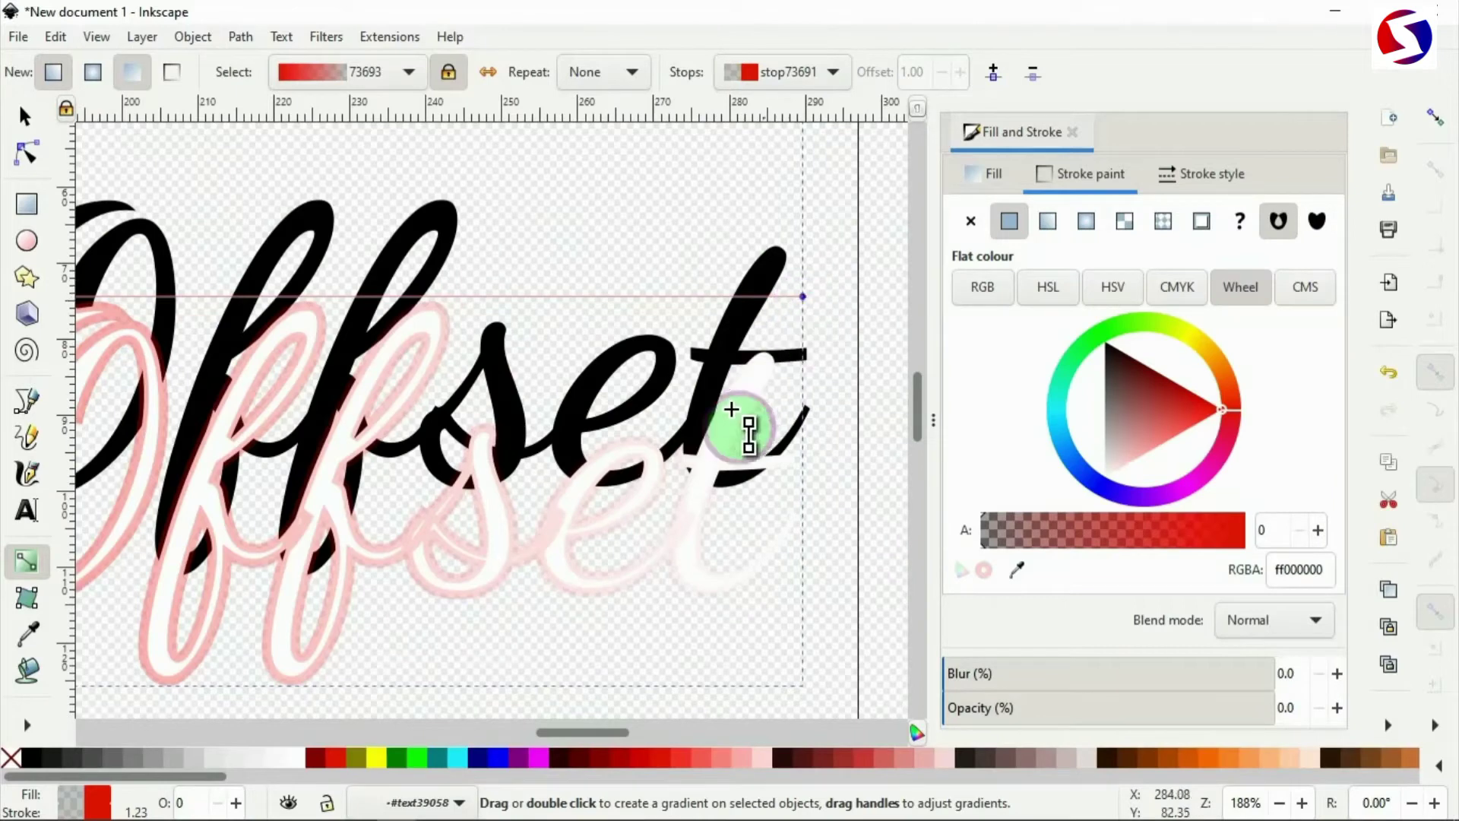
{"action": "left_click", "coordinate": [497, 756]}
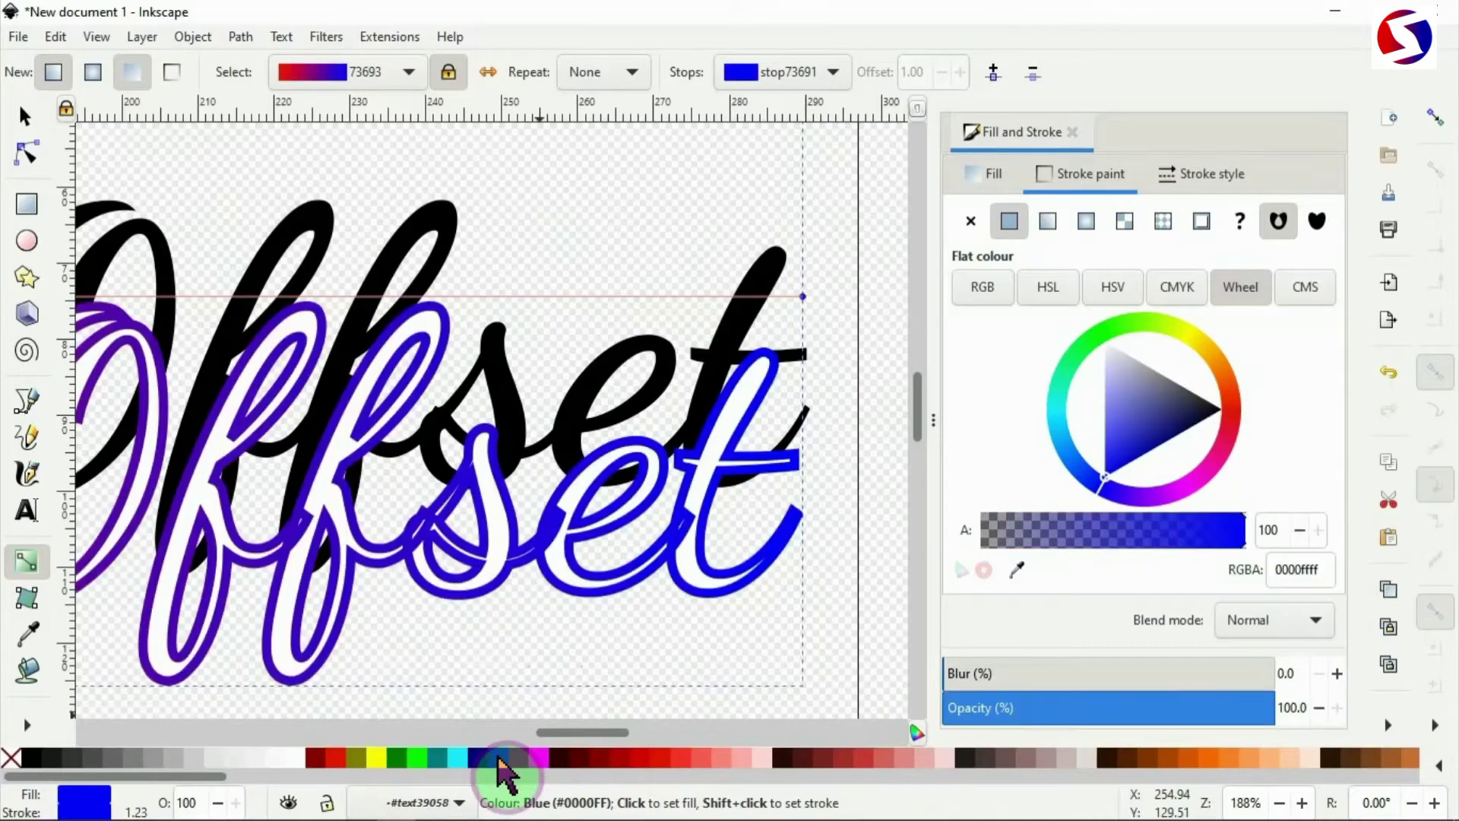
Set the gradient-stroked text's stroke width to 12 px and close the stroke settings
{"action": "scroll", "coordinate": [537, 624], "scroll_direction": "down", "scroll_amount": 3}
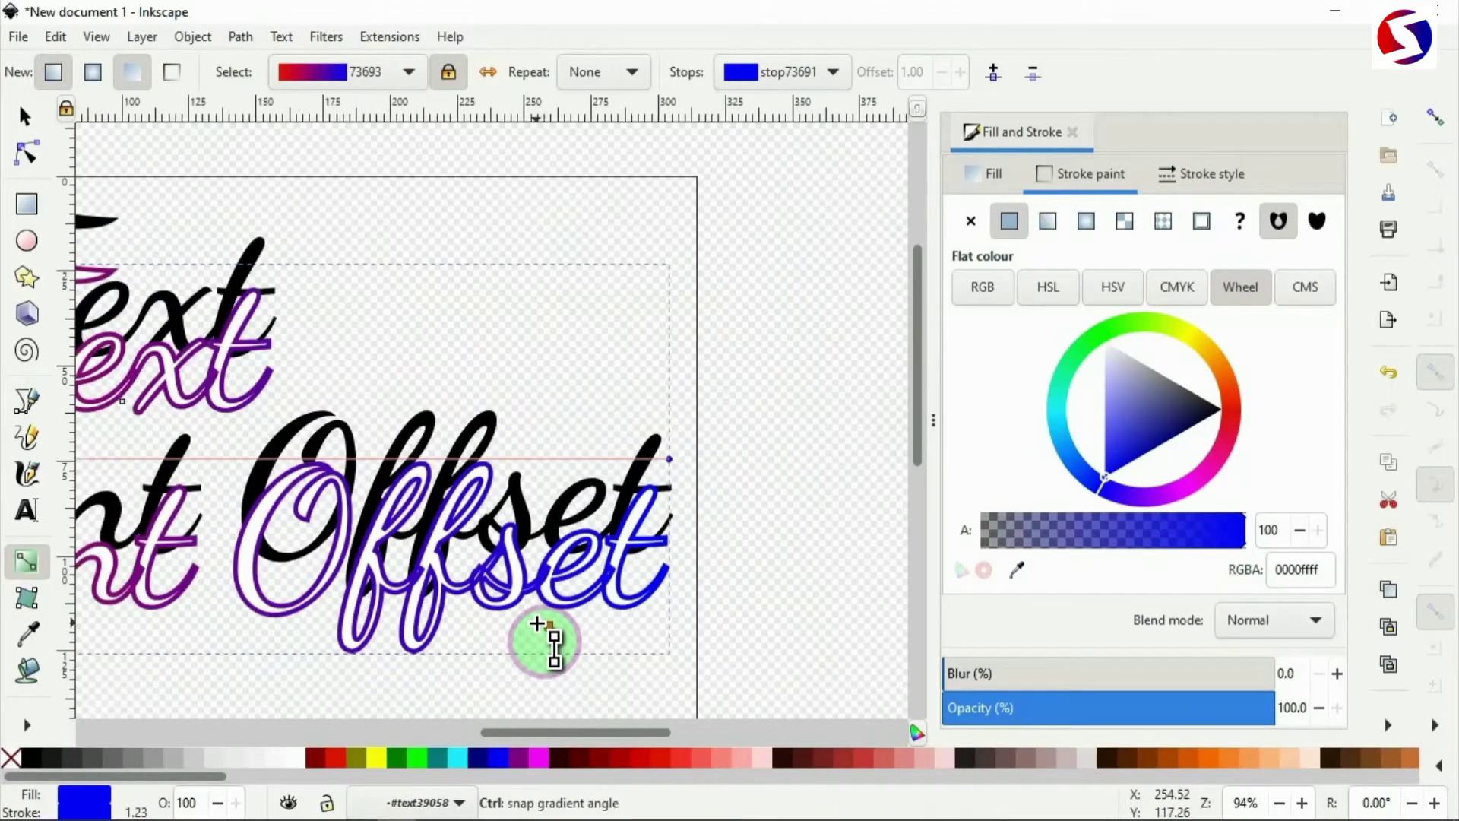
{"action": "scroll", "coordinate": [537, 624], "scroll_direction": "right", "scroll_amount": 1}
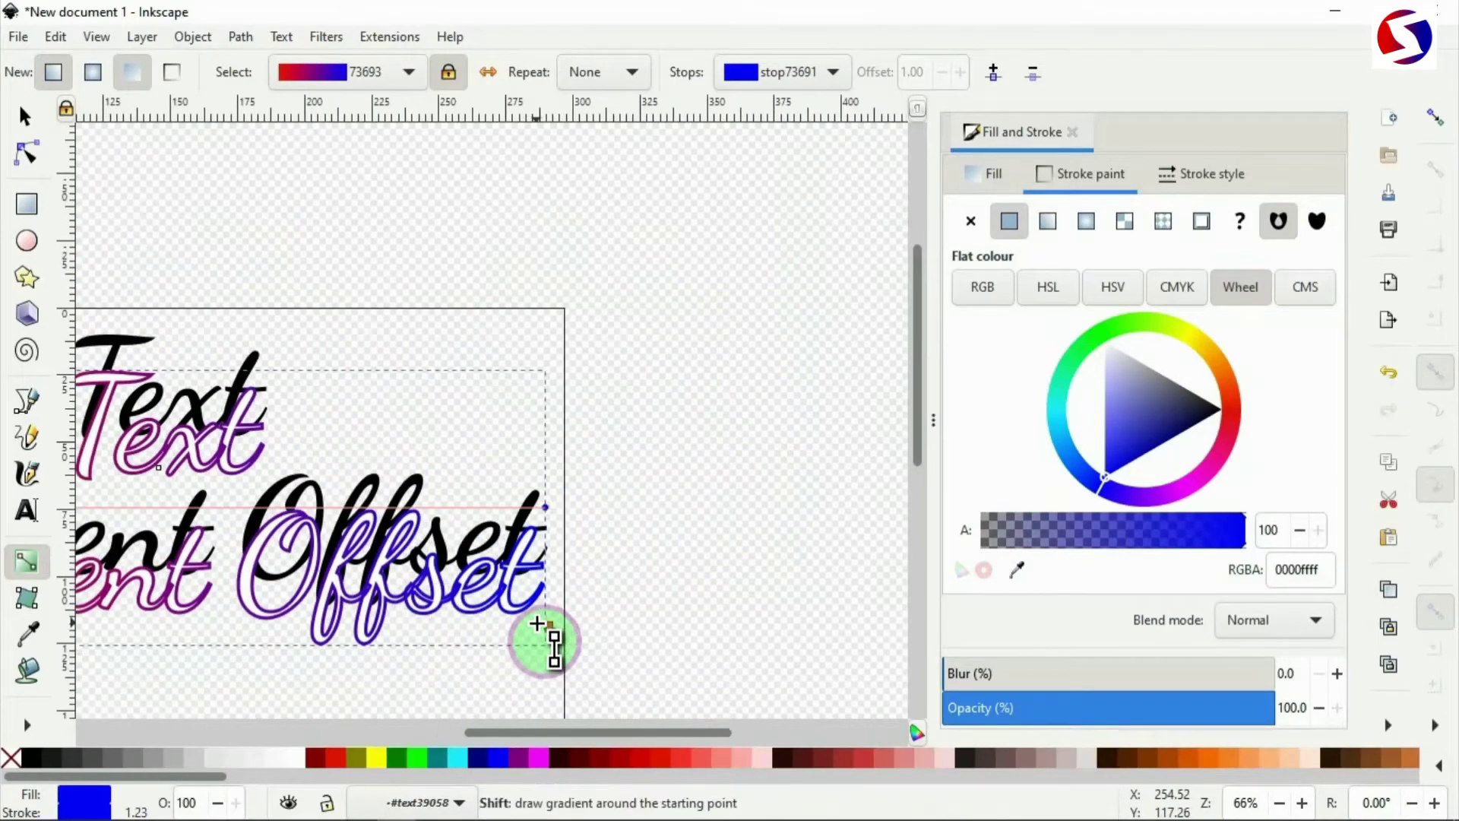
{"action": "scroll", "coordinate": [536, 623], "scroll_direction": "left", "scroll_amount": 4}
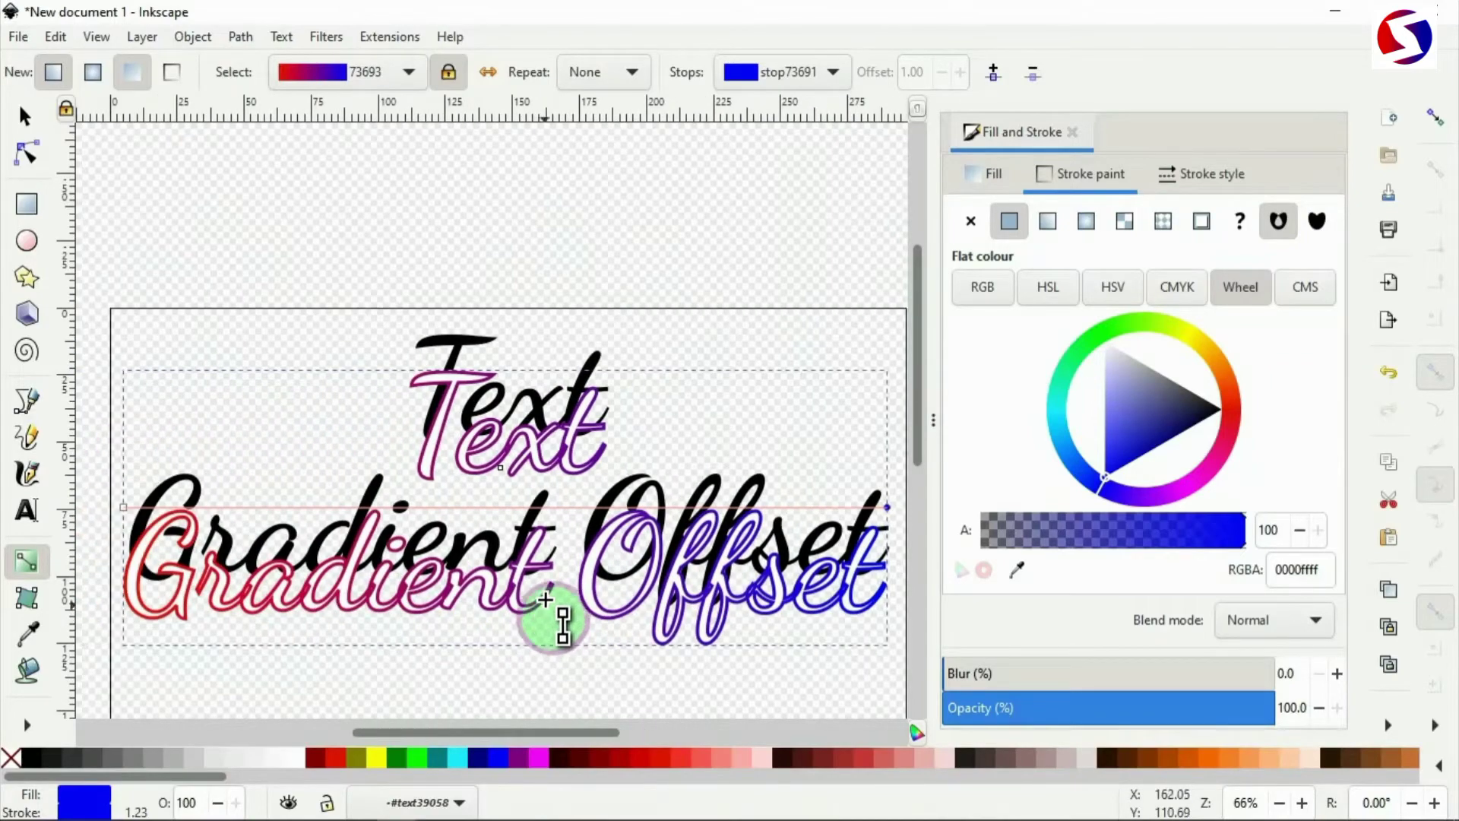
{"action": "scroll", "coordinate": [554, 612], "scroll_direction": "down", "scroll_amount": 3}
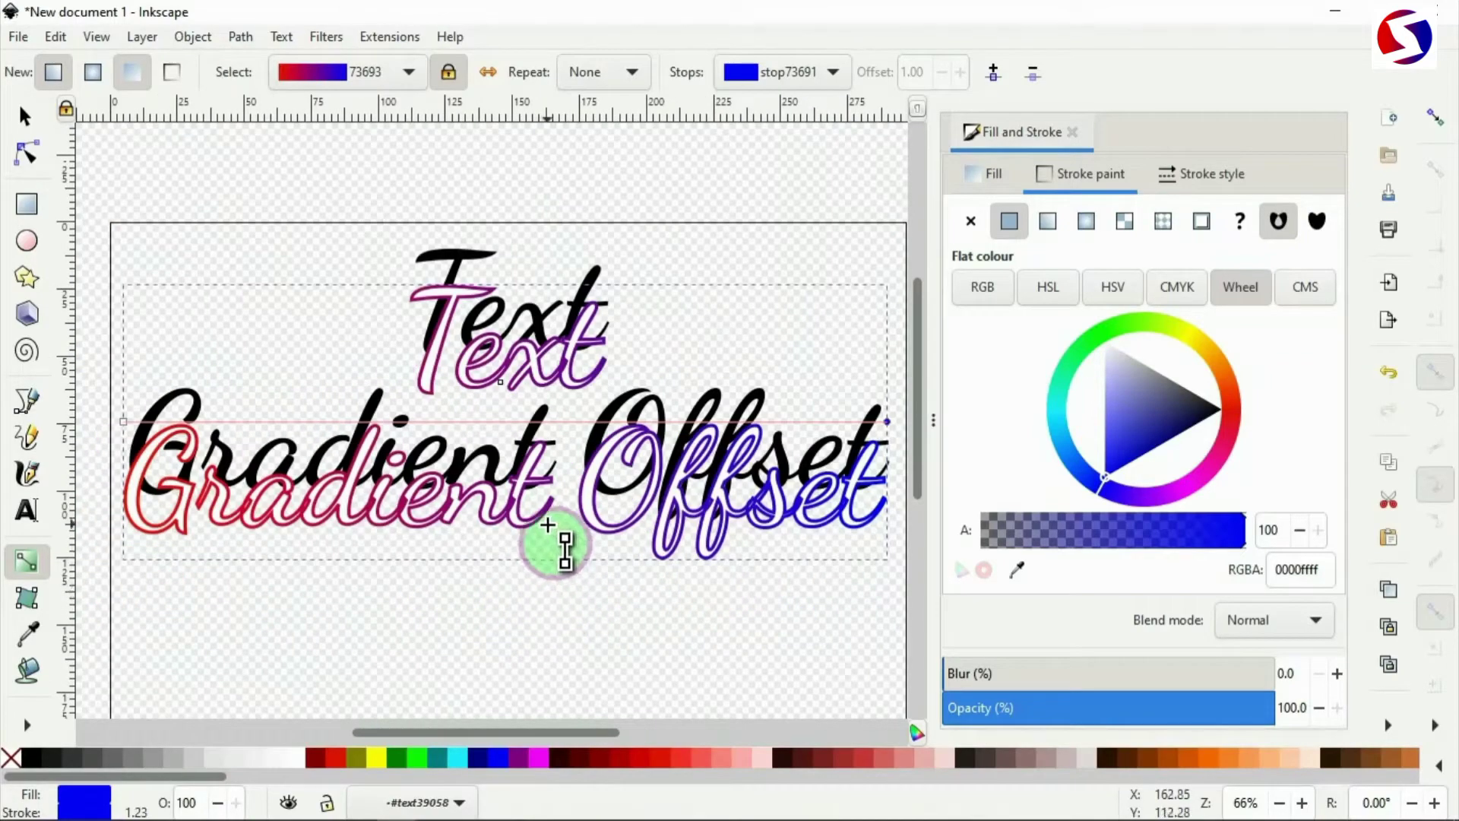
{"action": "left_click", "coordinate": [1211, 183]}
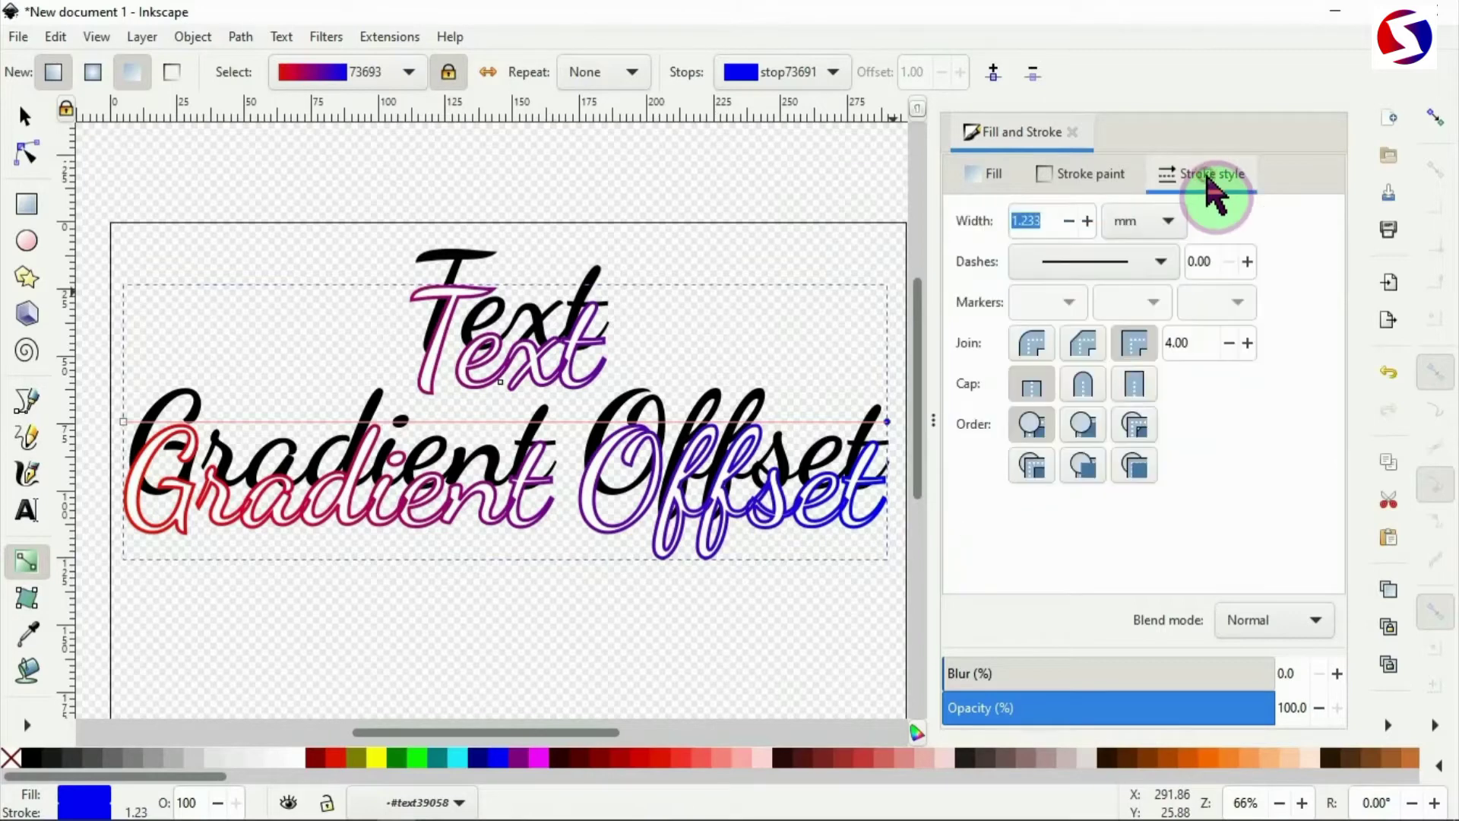
{"action": "left_click", "coordinate": [1171, 223]}
{"action": "left_click", "coordinate": [1132, 256]}
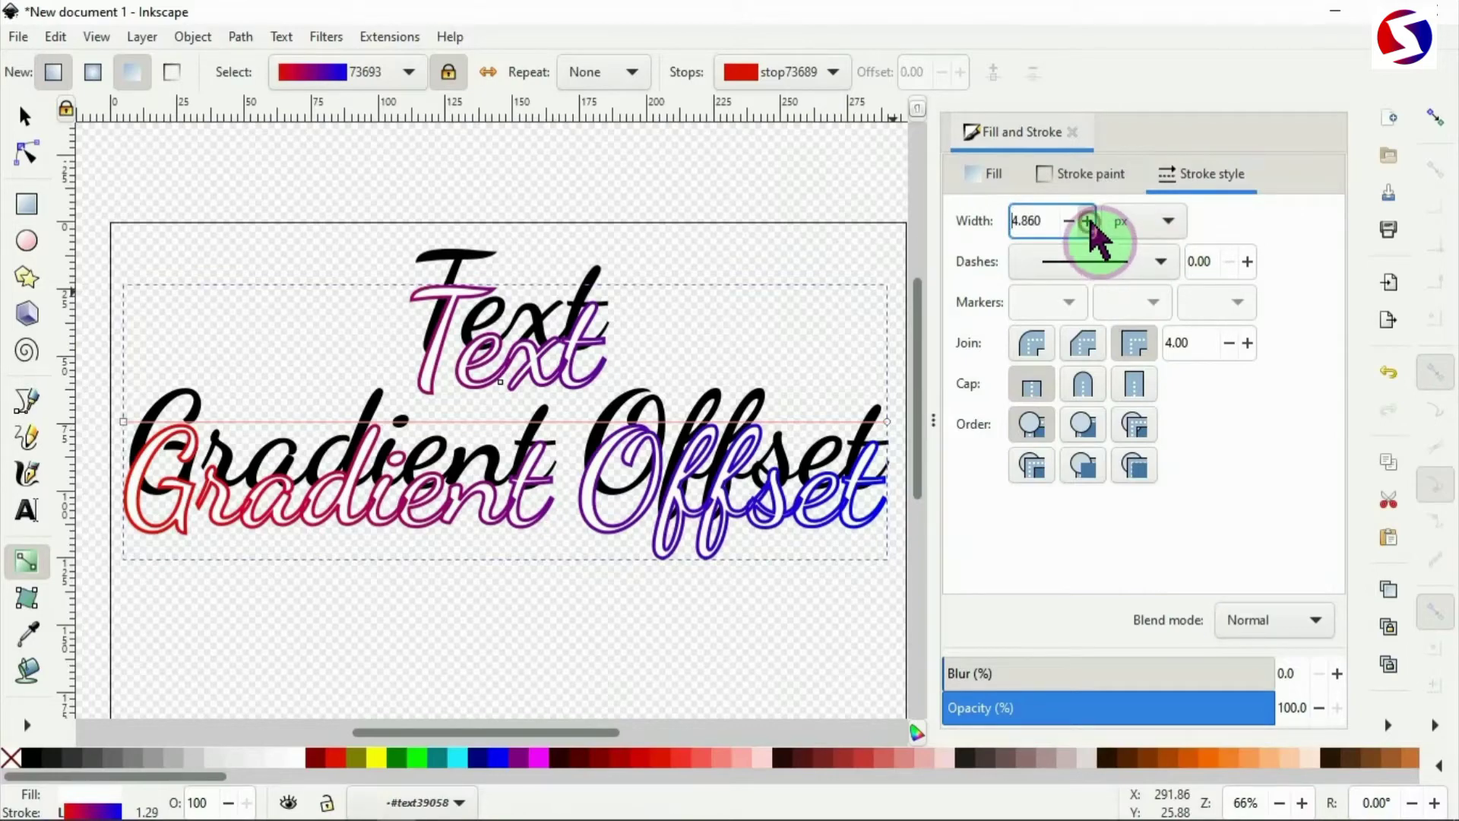
{"action": "left_click", "coordinate": [1087, 221]}
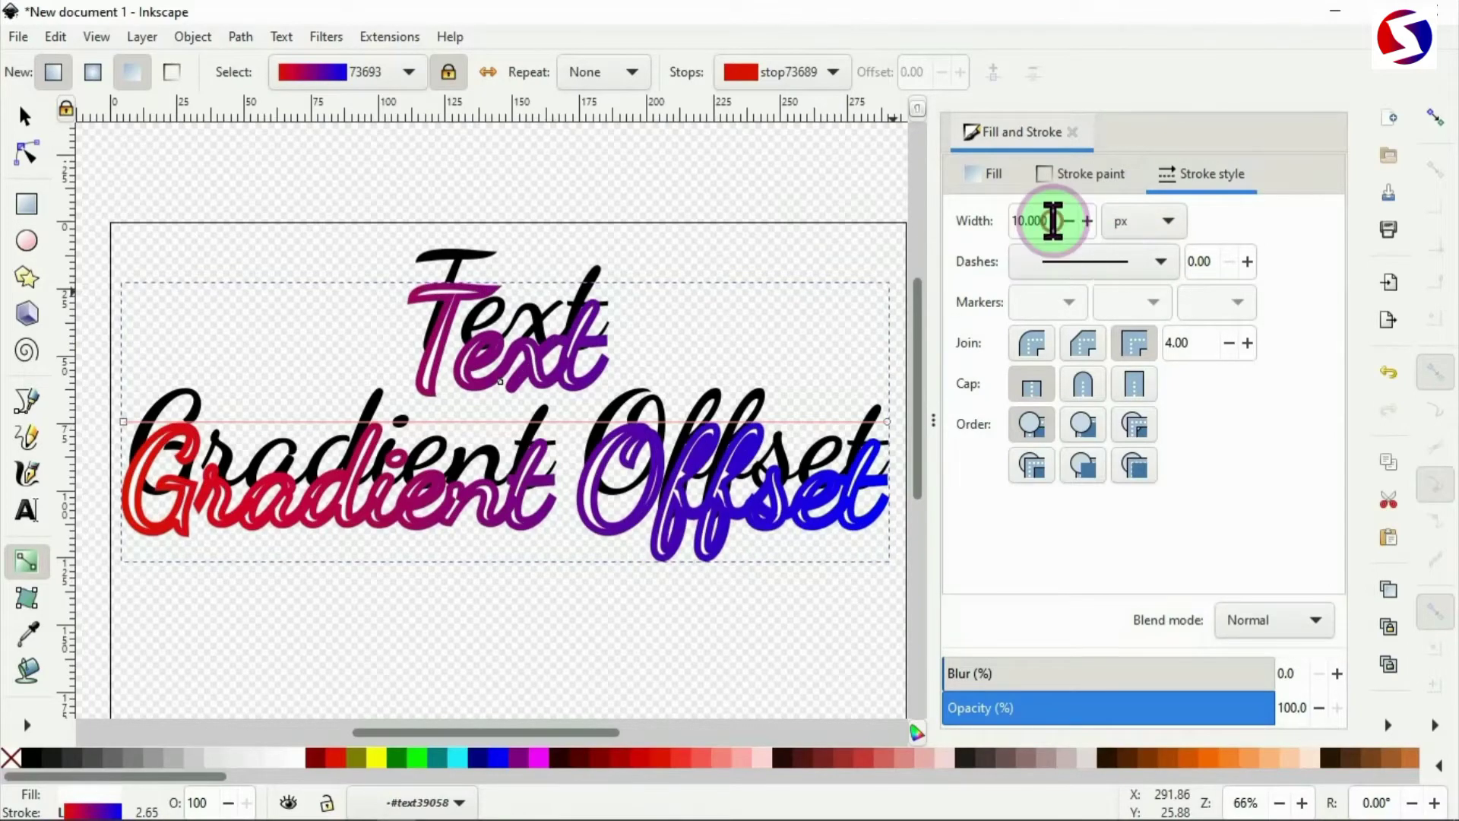
{"action": "left_click_drag", "start_coordinate": [1052, 222], "coordinate": [973, 222]}
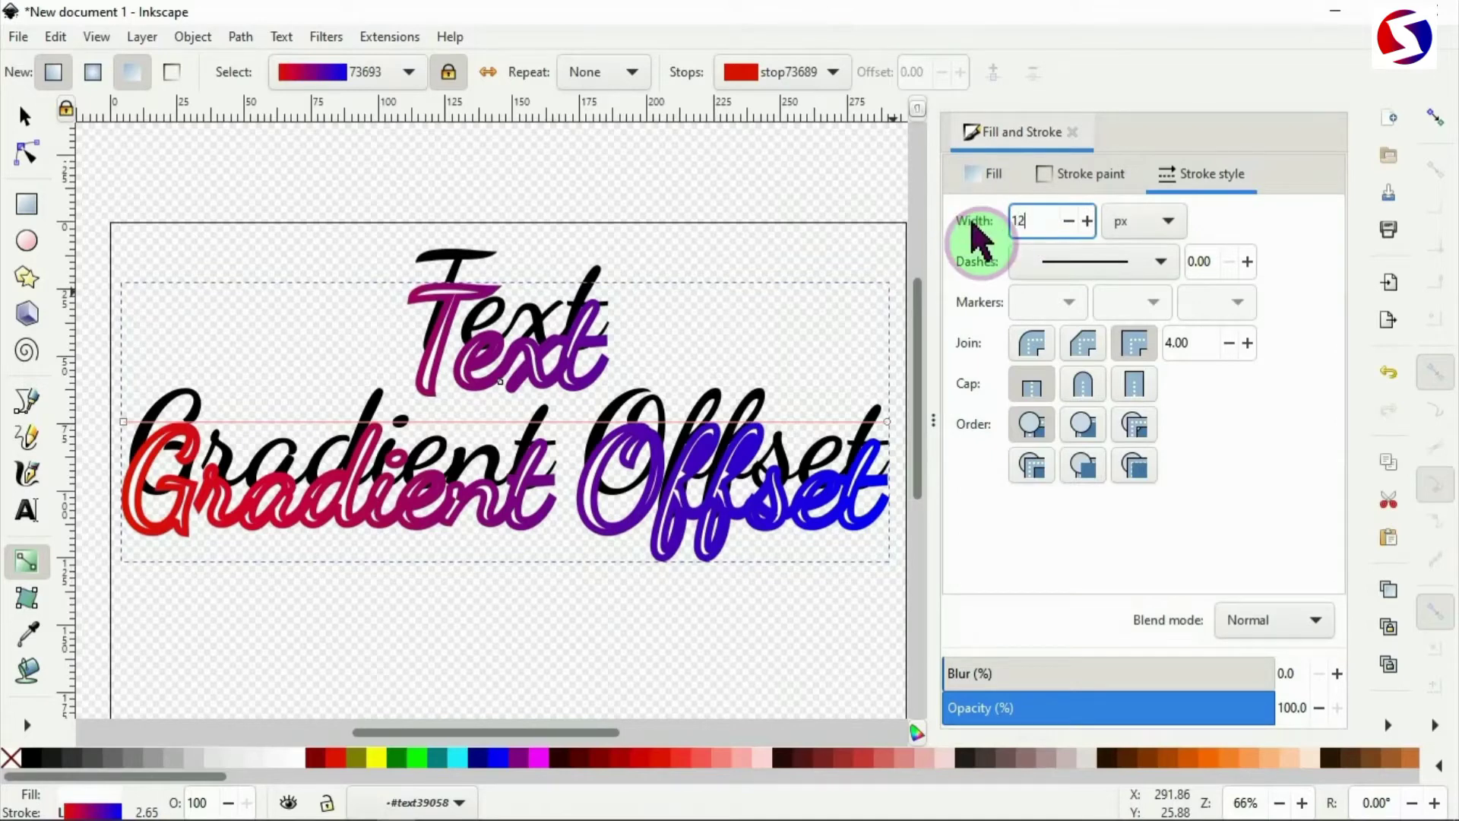
{"action": "type", "text": "12"}
{"action": "key", "text": "Return"}
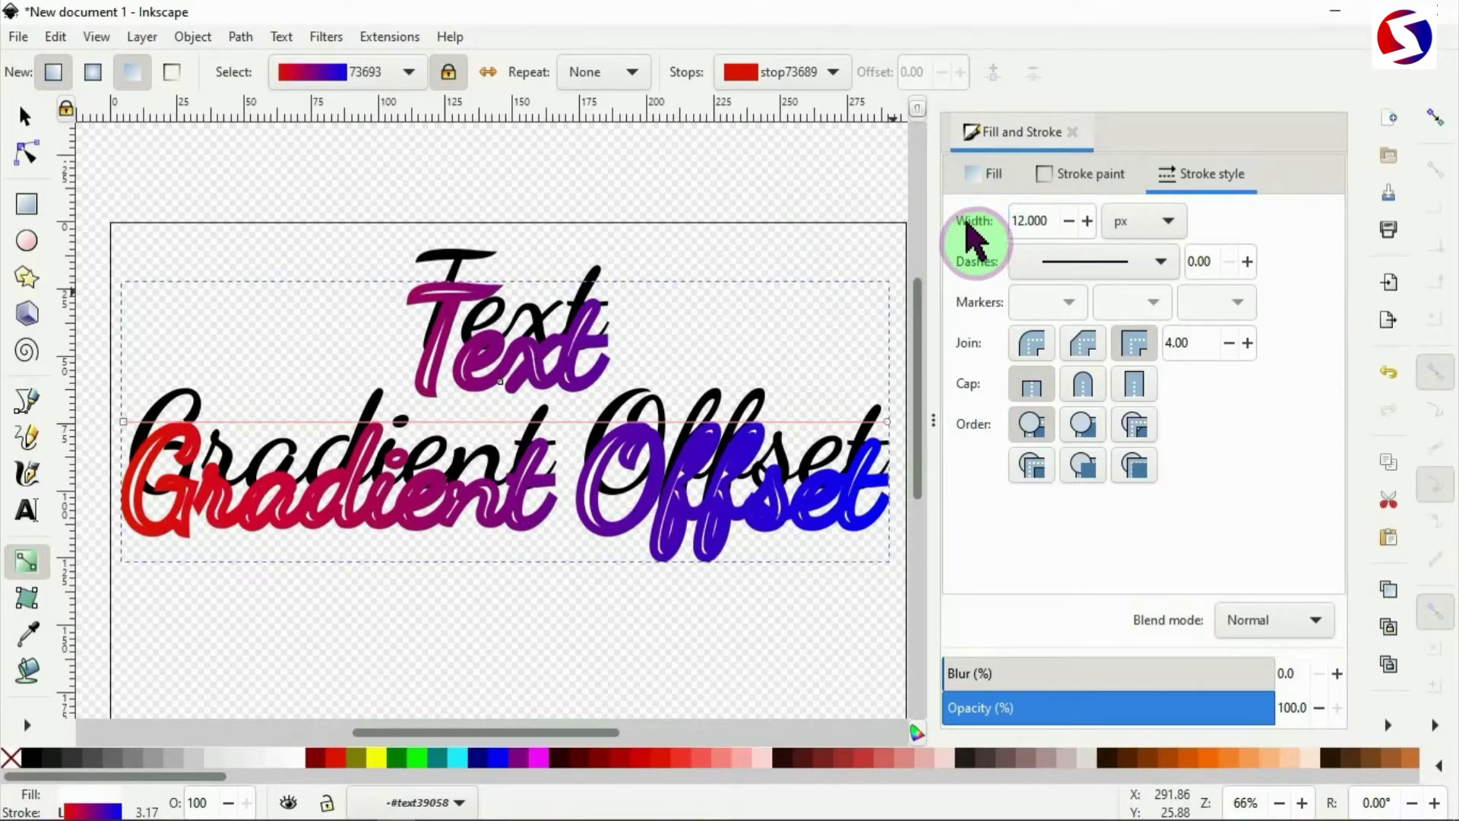
{"action": "left_click", "coordinate": [1074, 133]}
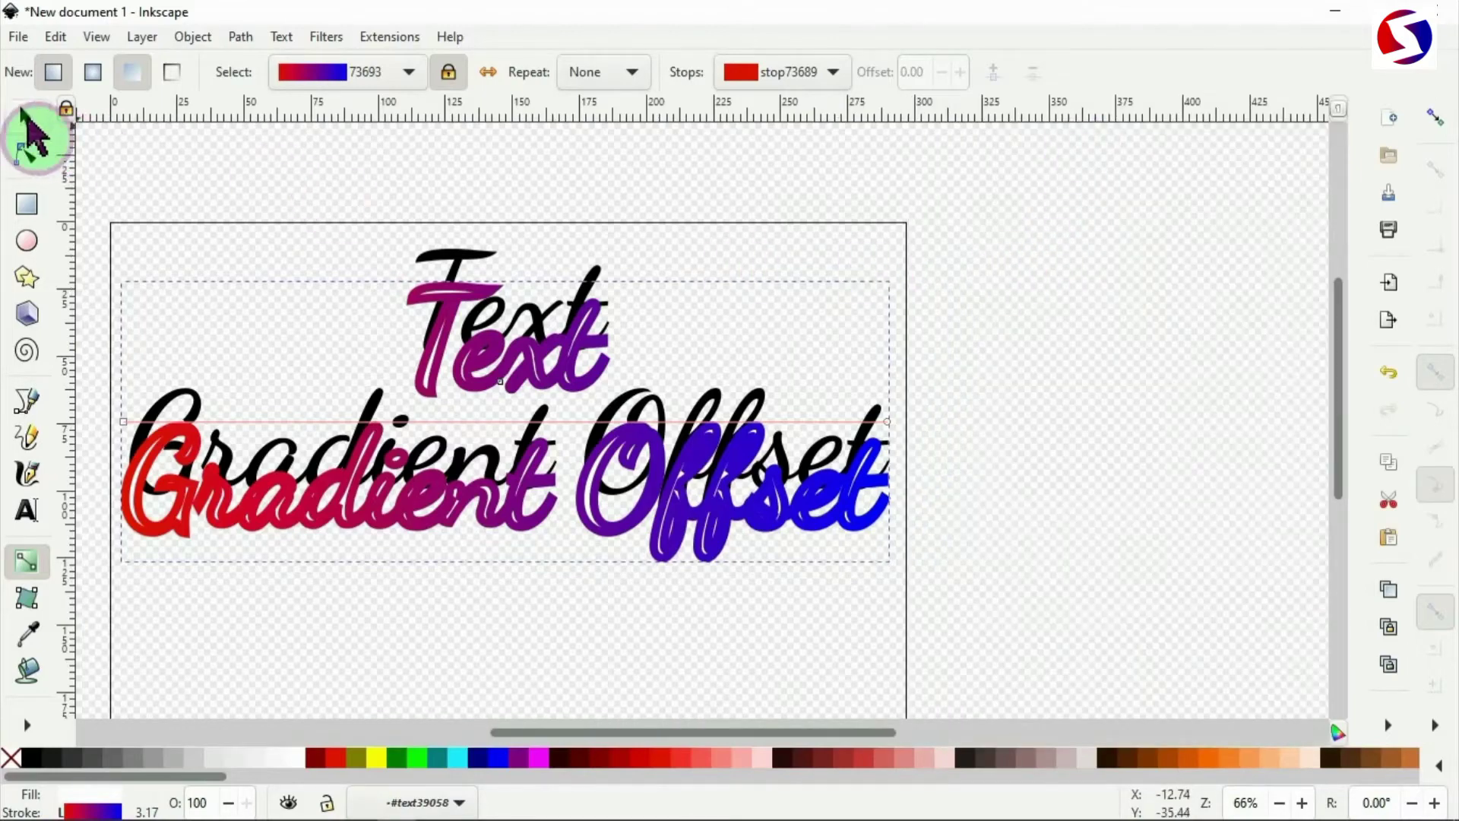
Select both text objects and centre them on each other horizontally and vertically, aligning relative to the last selected
{"action": "left_click", "coordinate": [30, 130]}
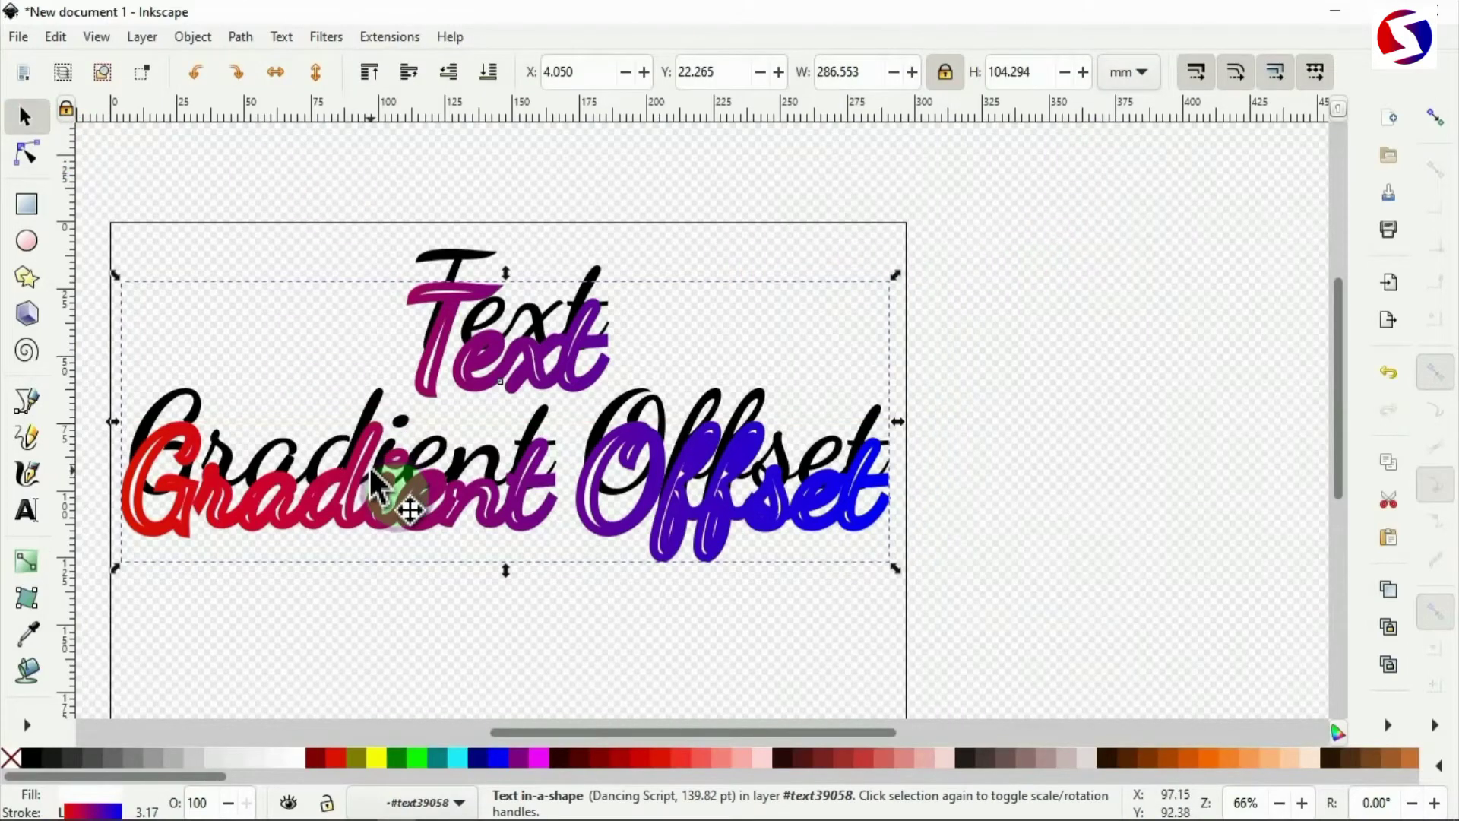
{"action": "left_click", "coordinate": [463, 259], "text": "shift"}
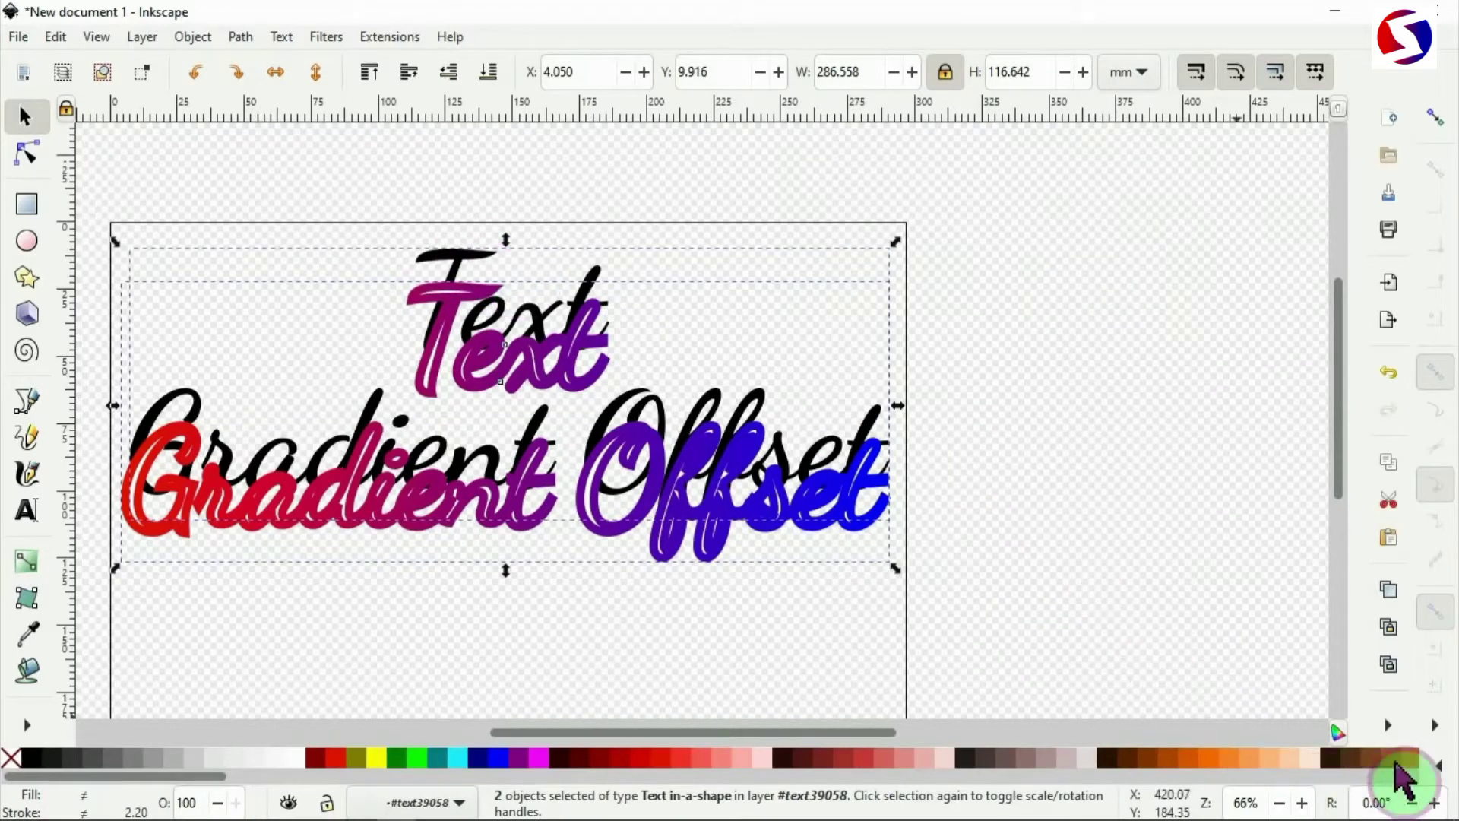
{"action": "right_click", "coordinate": [1397, 741]}
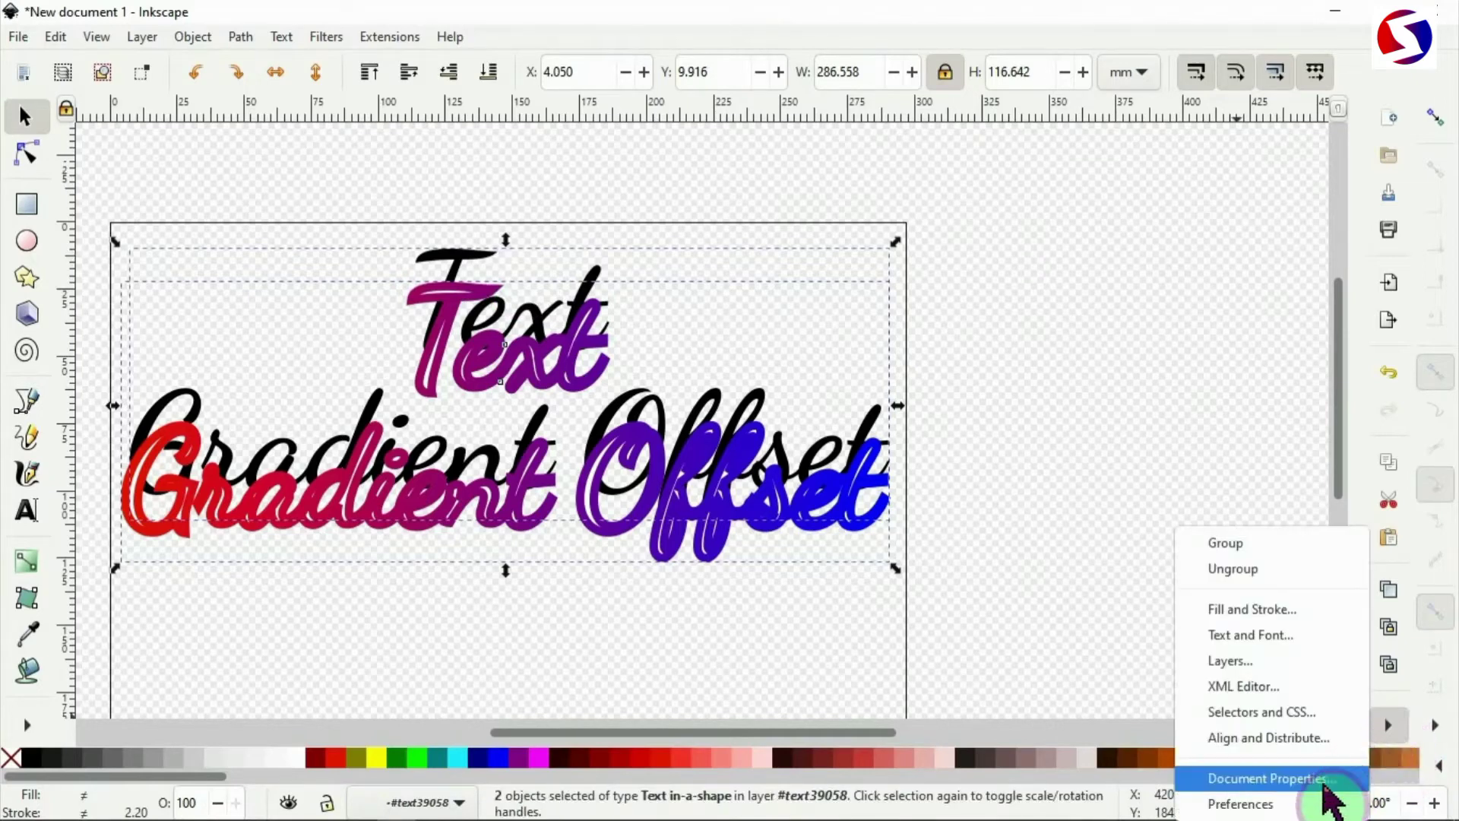
{"action": "left_click", "coordinate": [1344, 741]}
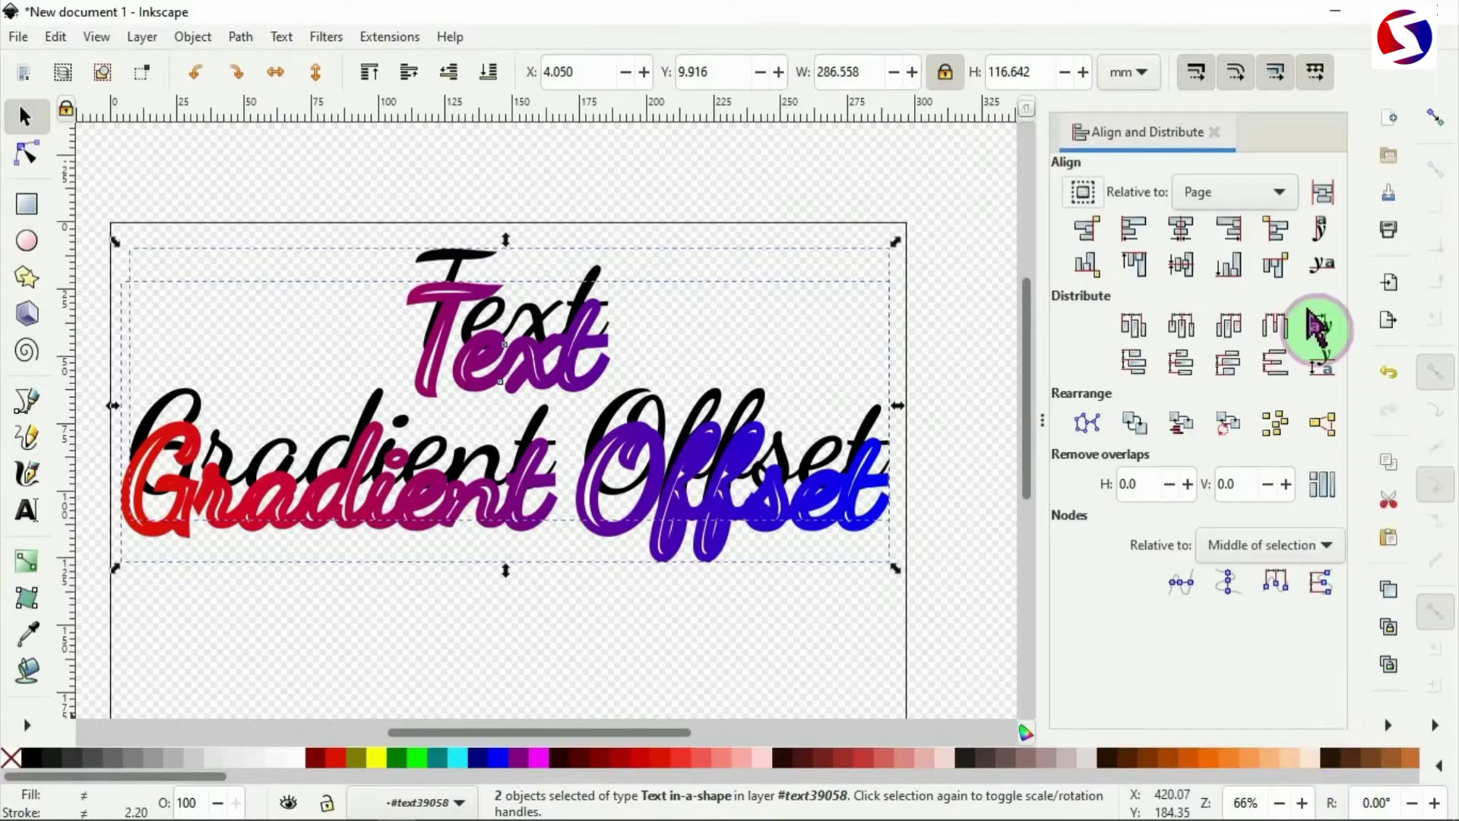
{"action": "left_click", "coordinate": [1282, 194]}
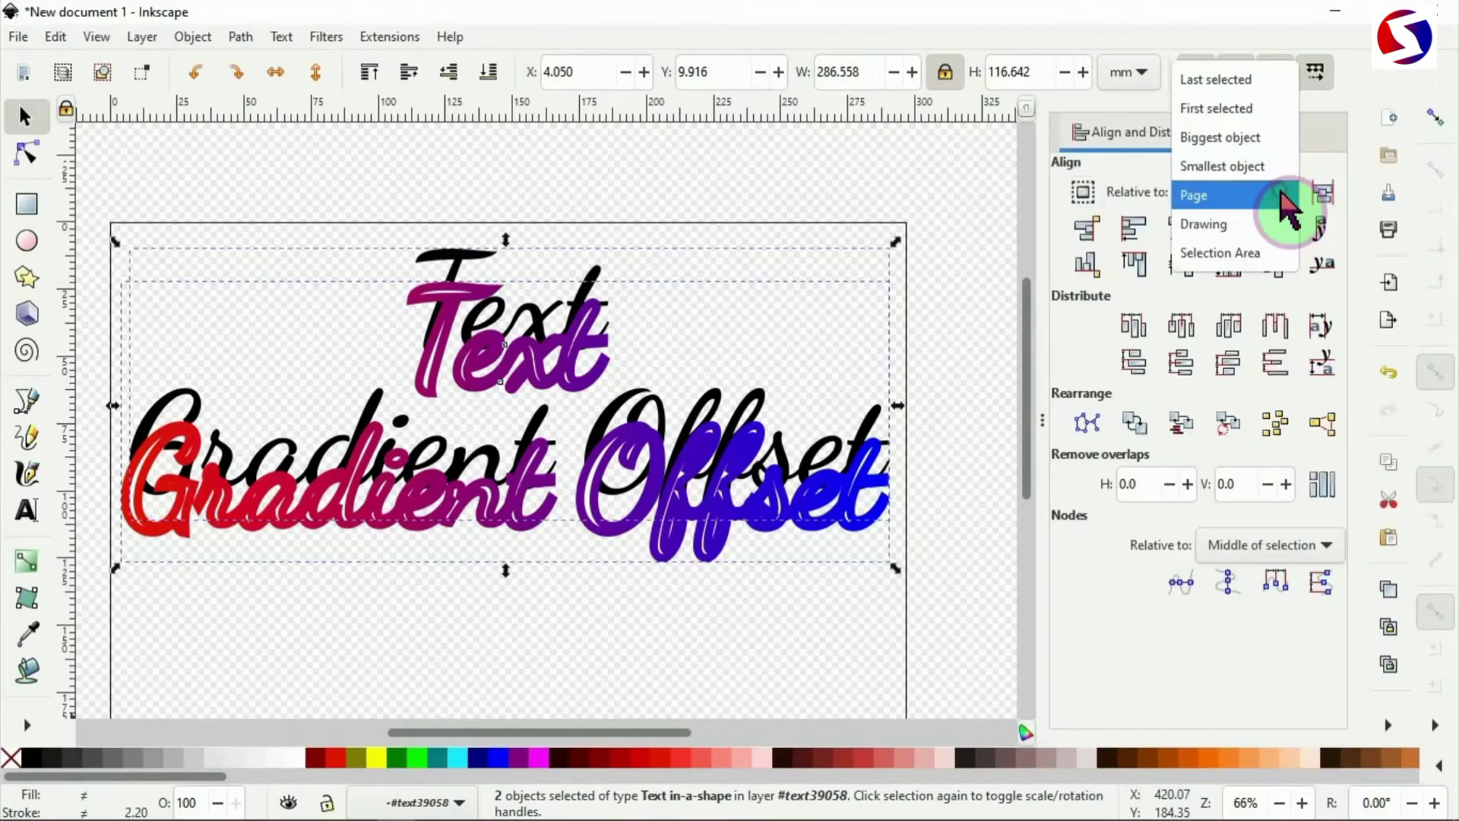
{"action": "left_click", "coordinate": [1225, 81]}
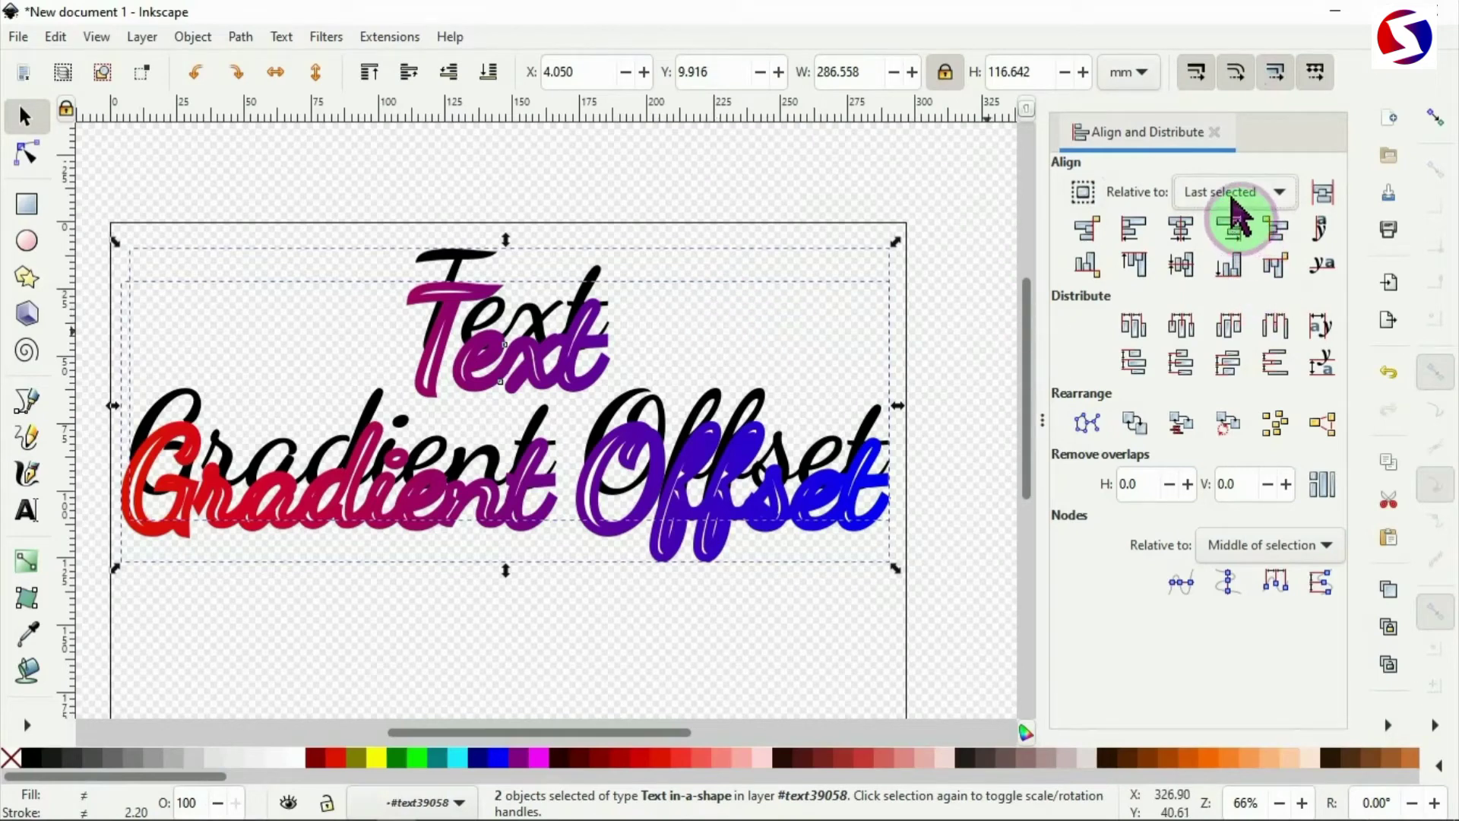
{"action": "left_click", "coordinate": [1183, 229]}
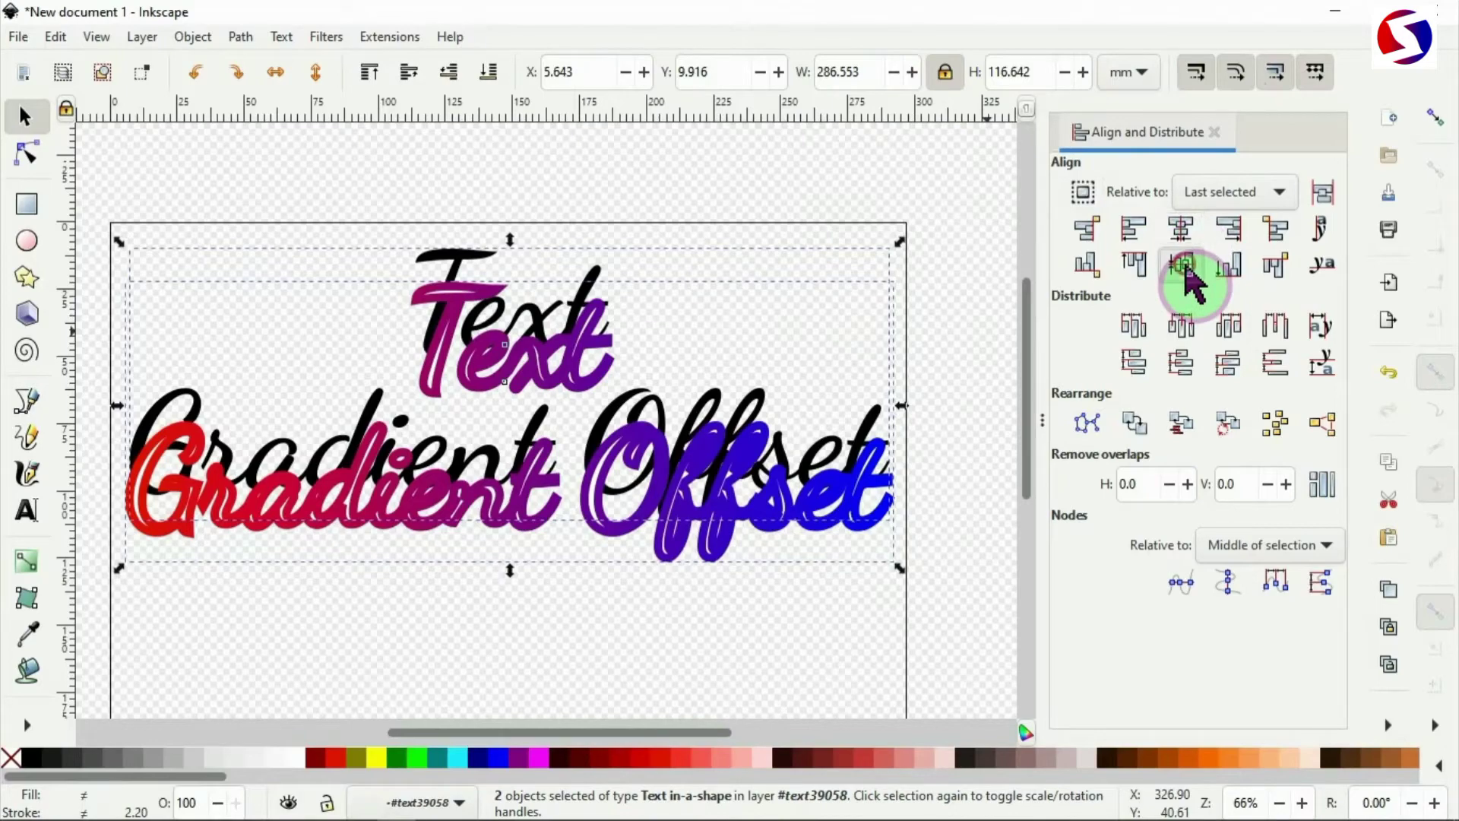
{"action": "left_click", "coordinate": [1183, 266]}
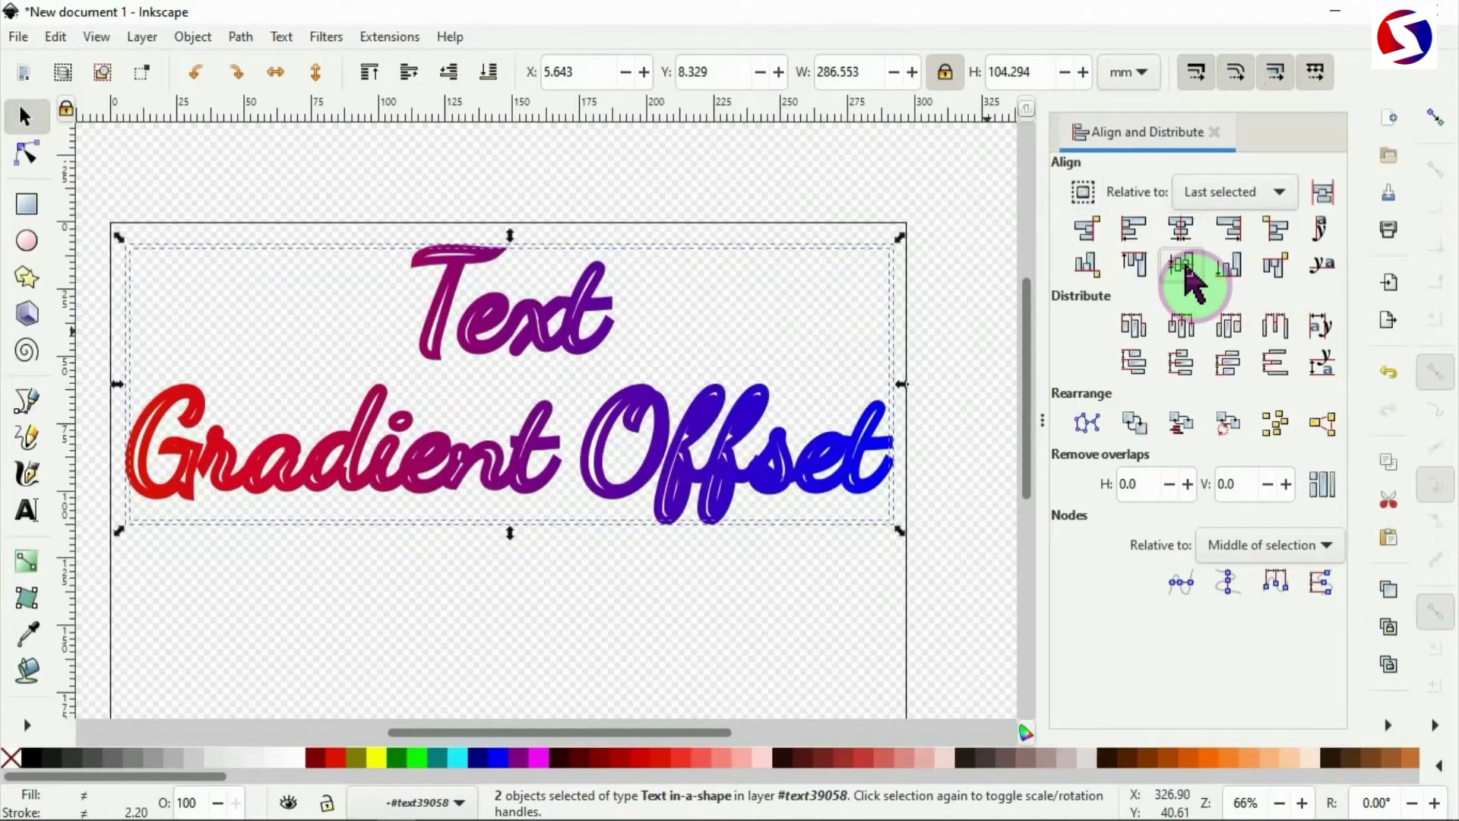
Lower the gradient-stroked text to the bottom, behind the black text
{"action": "left_click", "coordinate": [961, 342]}
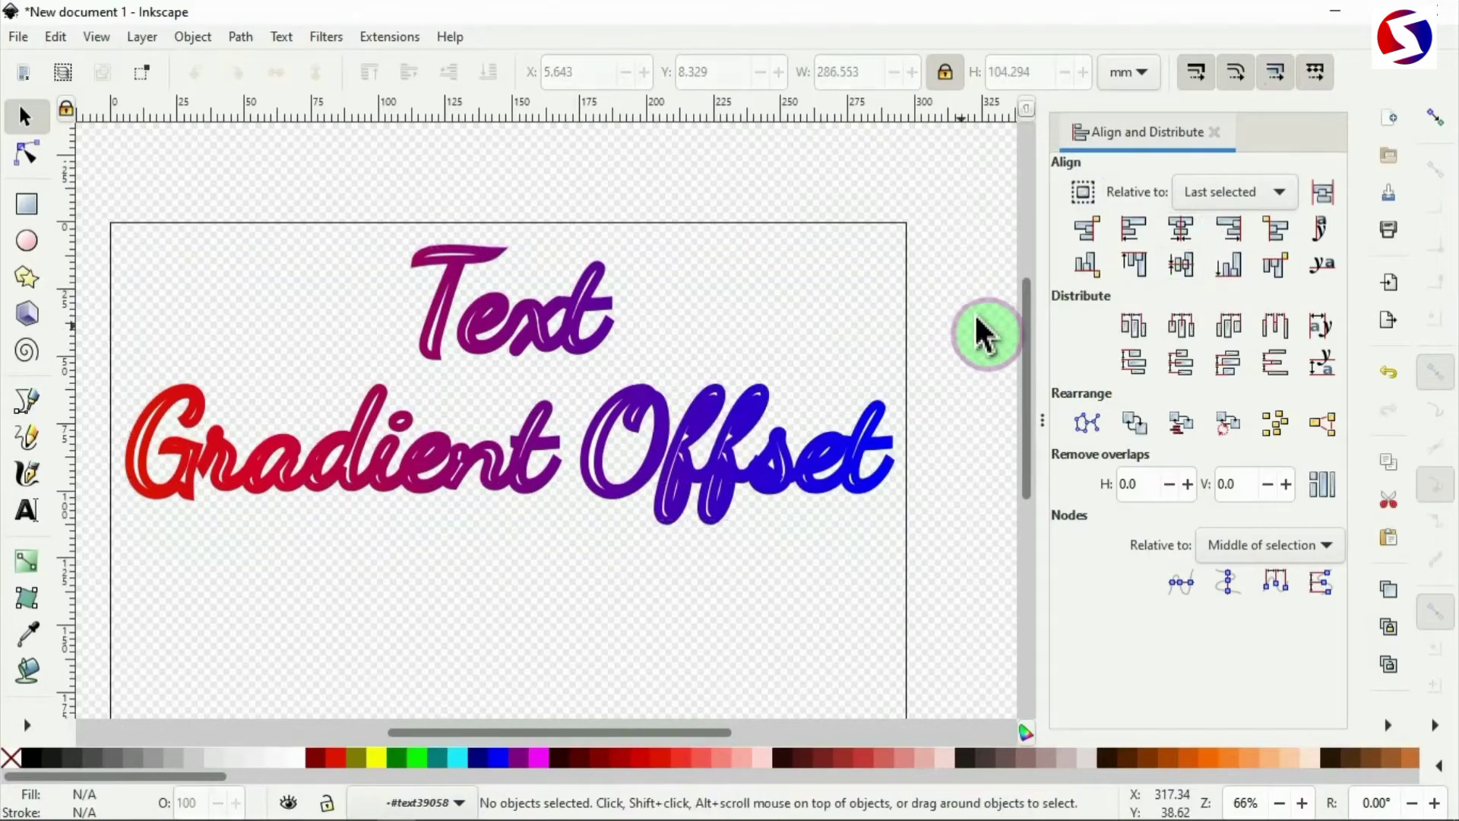
{"action": "left_click", "coordinate": [606, 456]}
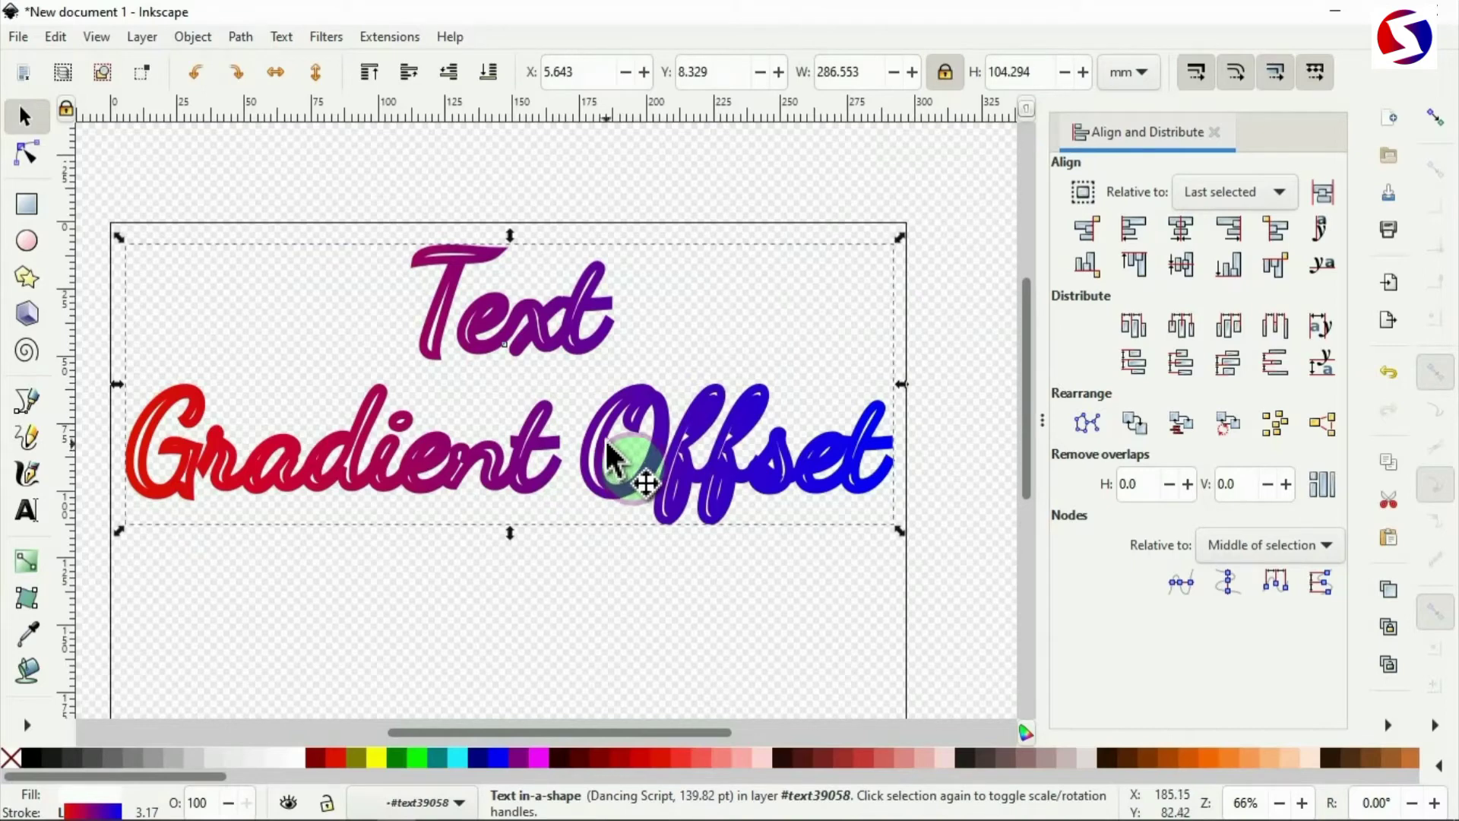
{"action": "left_click", "coordinate": [489, 79]}
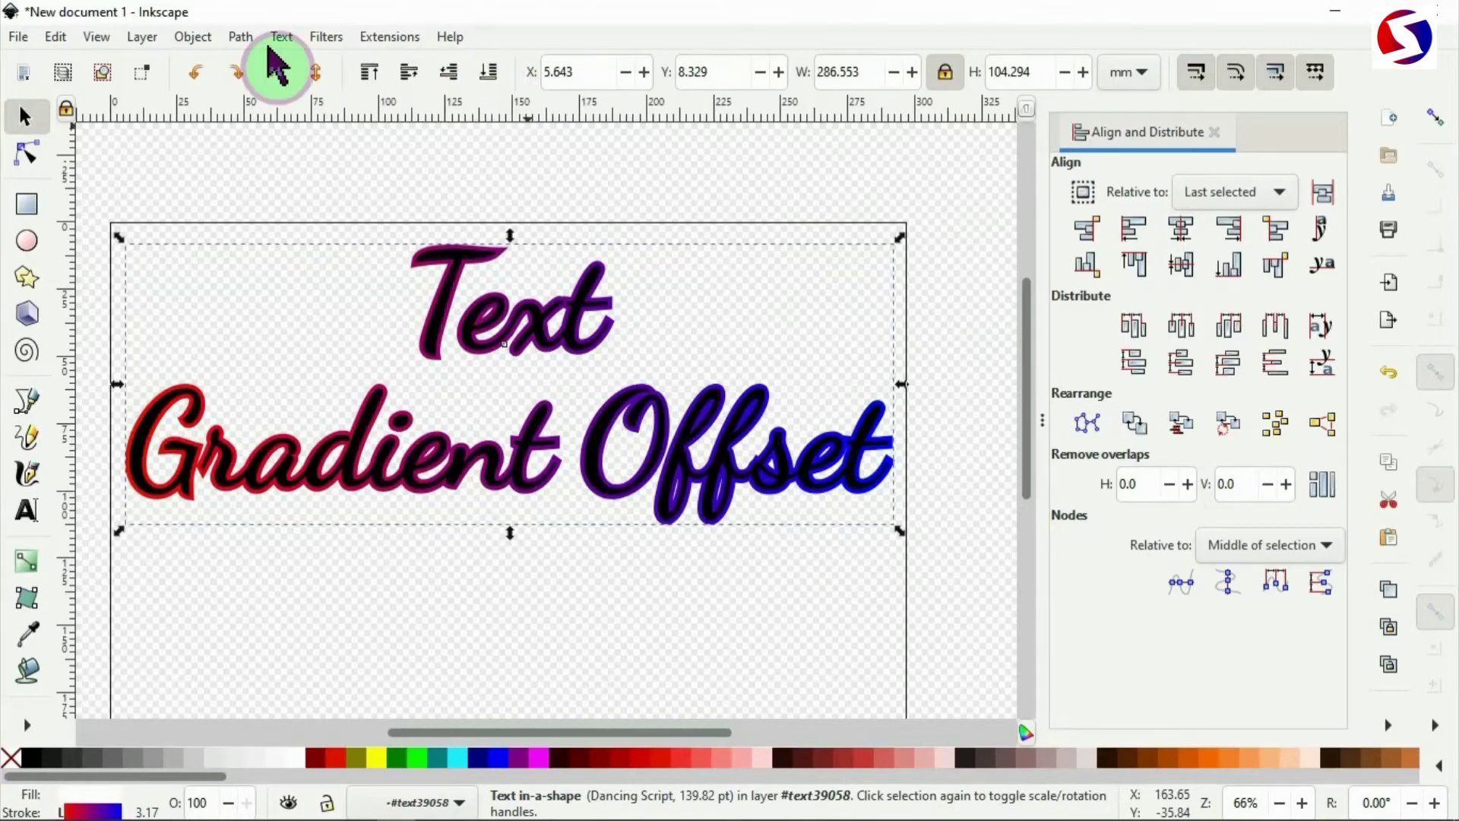
Apply a Dynamic Offset to the gradient-stroked text and expand it outward by about 4.85 pt around the black letters
{"action": "left_click", "coordinate": [240, 38]}
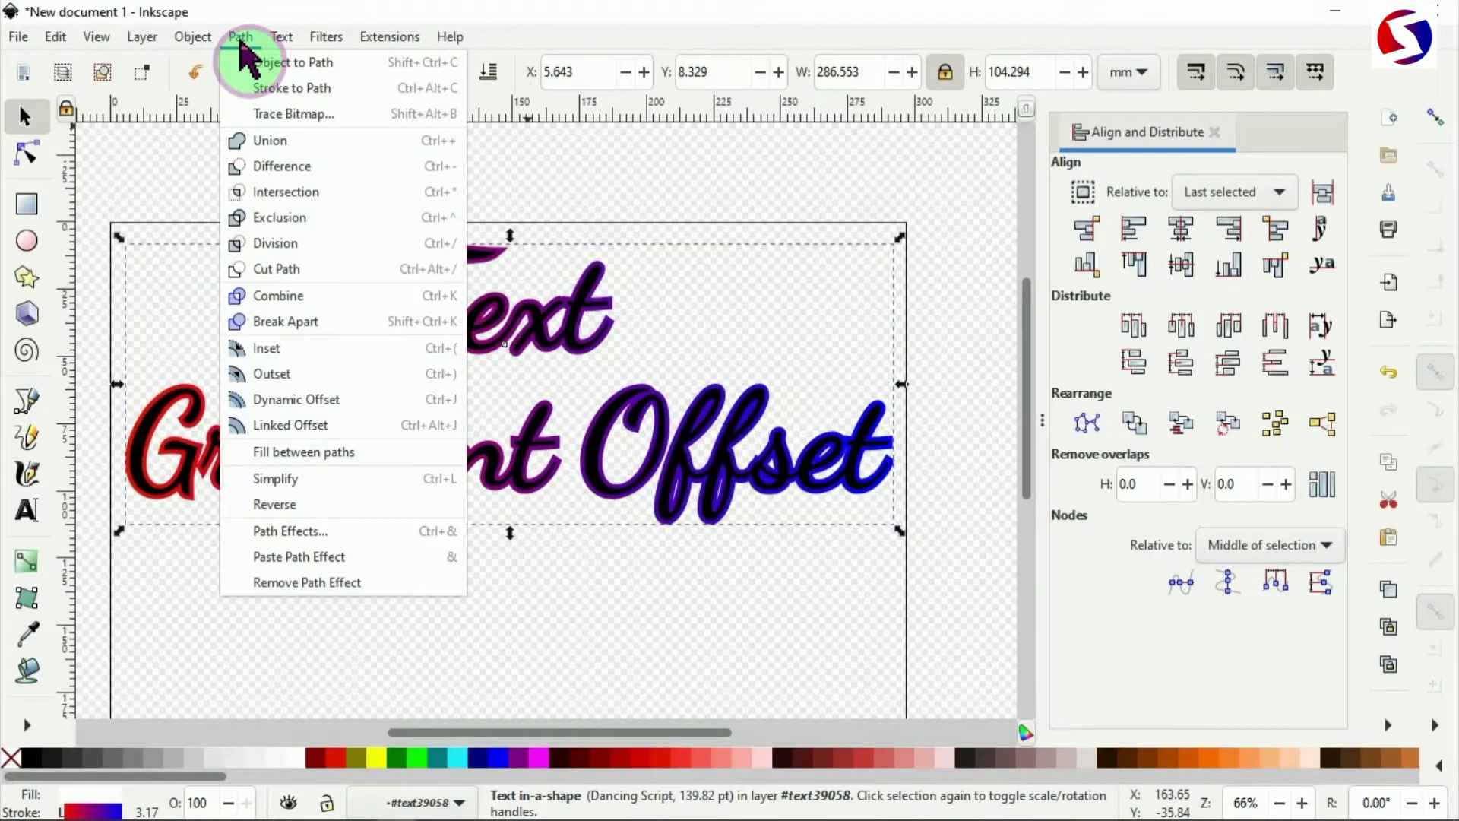
{"action": "left_click", "coordinate": [354, 403]}
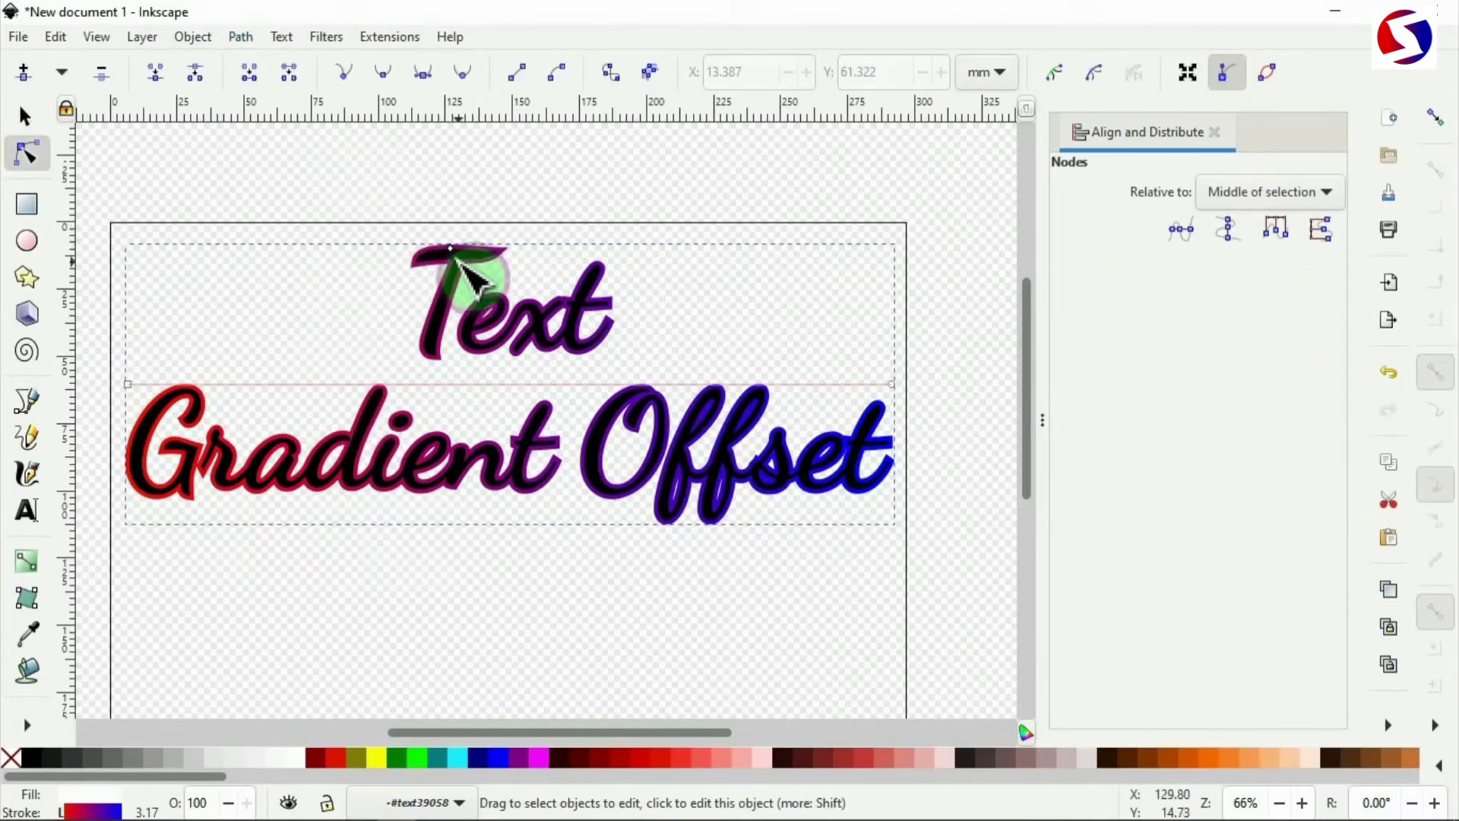
{"action": "scroll", "coordinate": [471, 278], "scroll_direction": "down", "scroll_amount": 1}
{"action": "scroll", "coordinate": [471, 278], "scroll_direction": "up", "scroll_amount": 5}
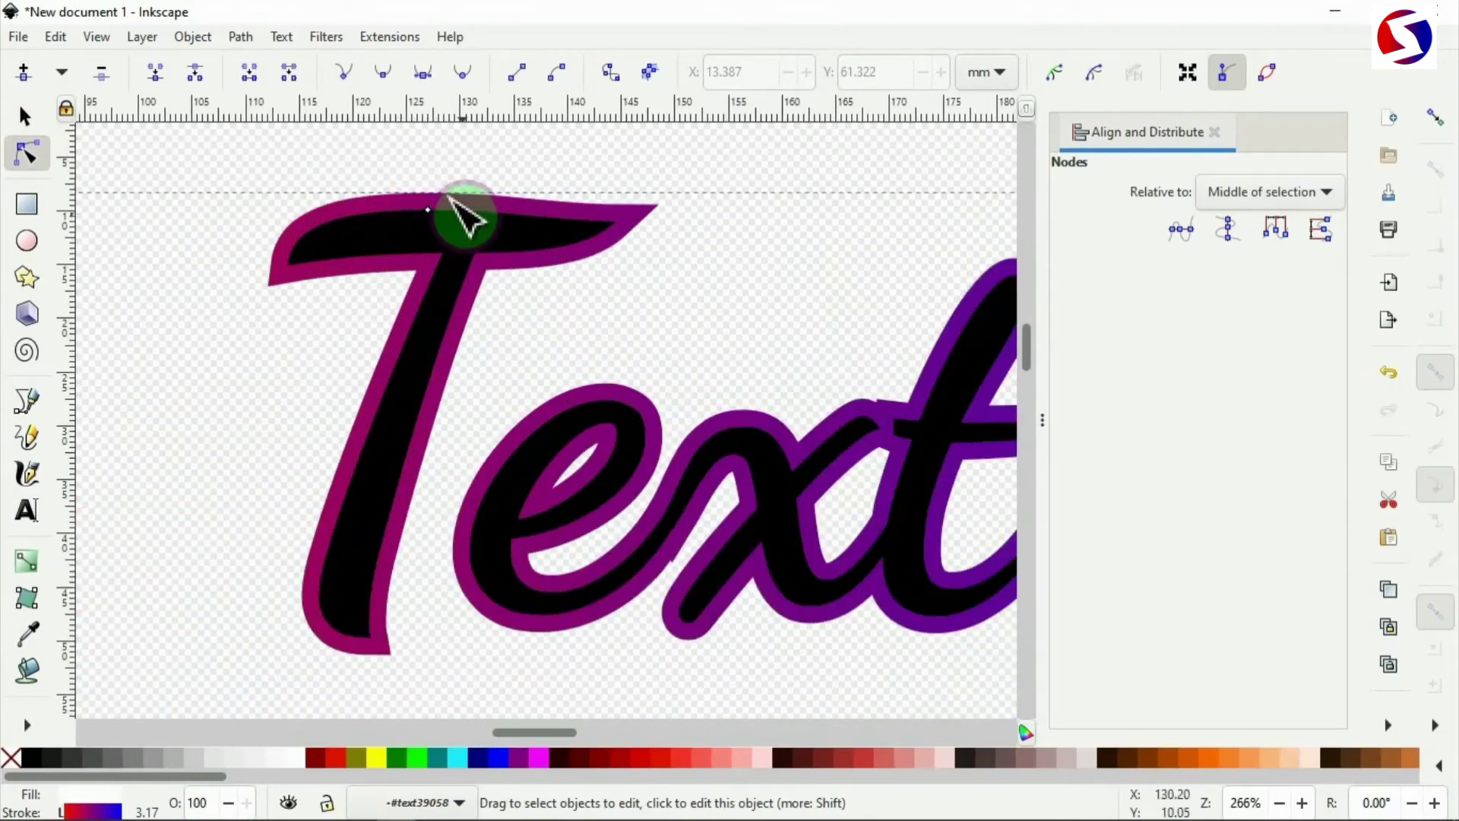
{"action": "scroll", "coordinate": [449, 232], "scroll_direction": "down", "scroll_amount": 2}
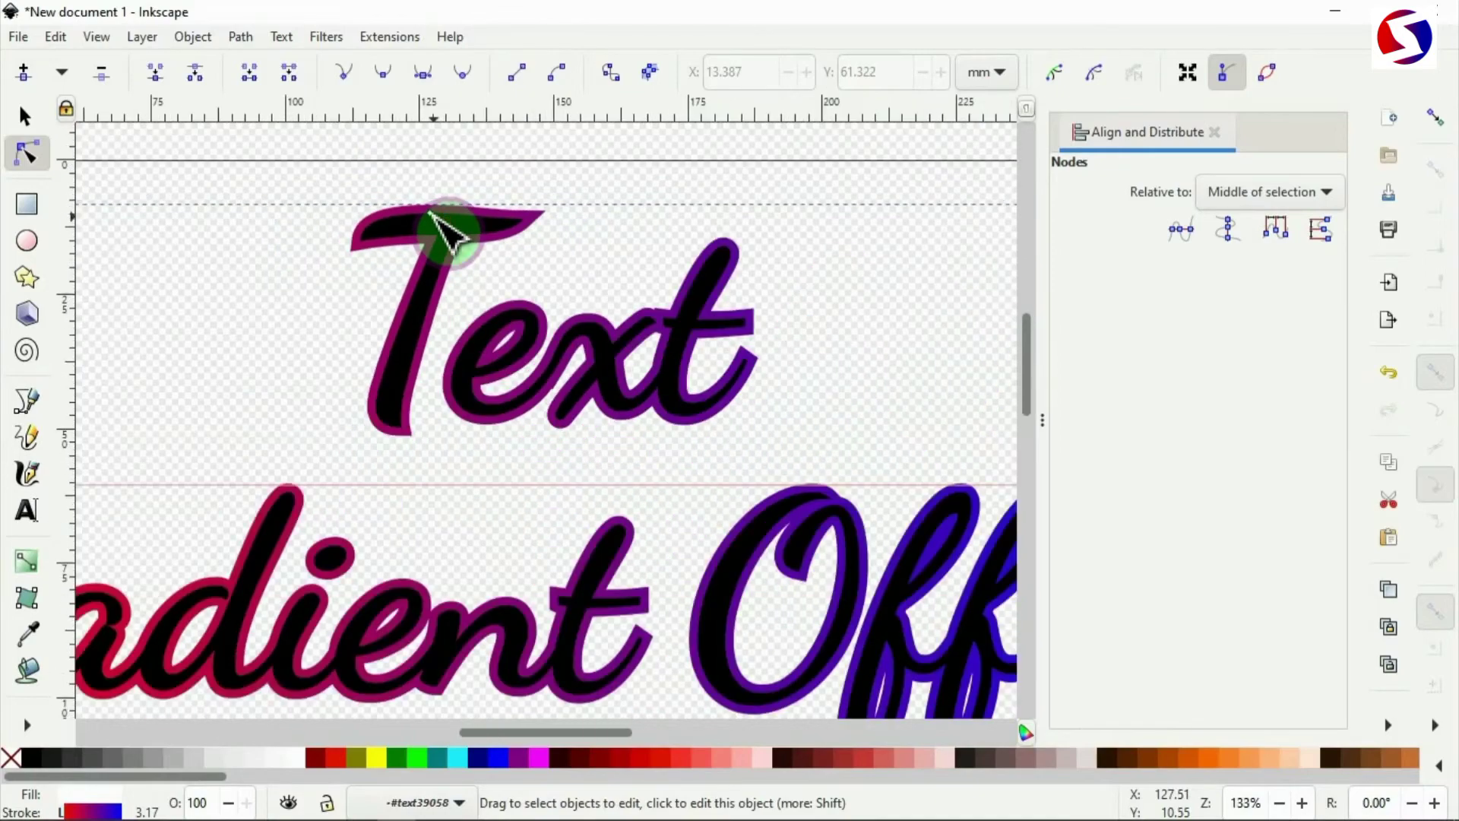
{"action": "scroll", "coordinate": [448, 232], "scroll_direction": "down", "scroll_amount": 2}
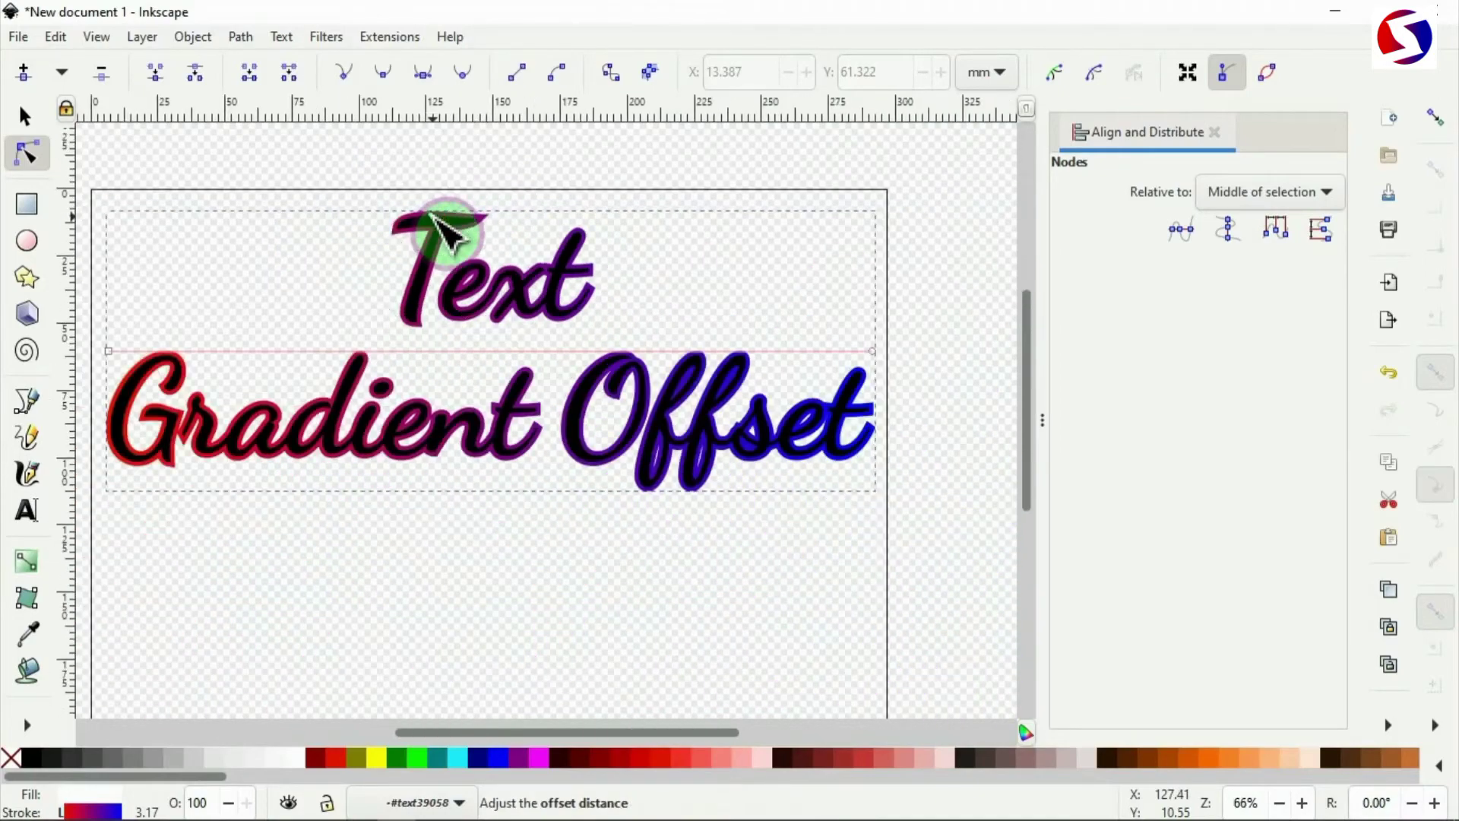
{"action": "left_click_drag", "start_coordinate": [435, 212], "coordinate": [432, 199]}
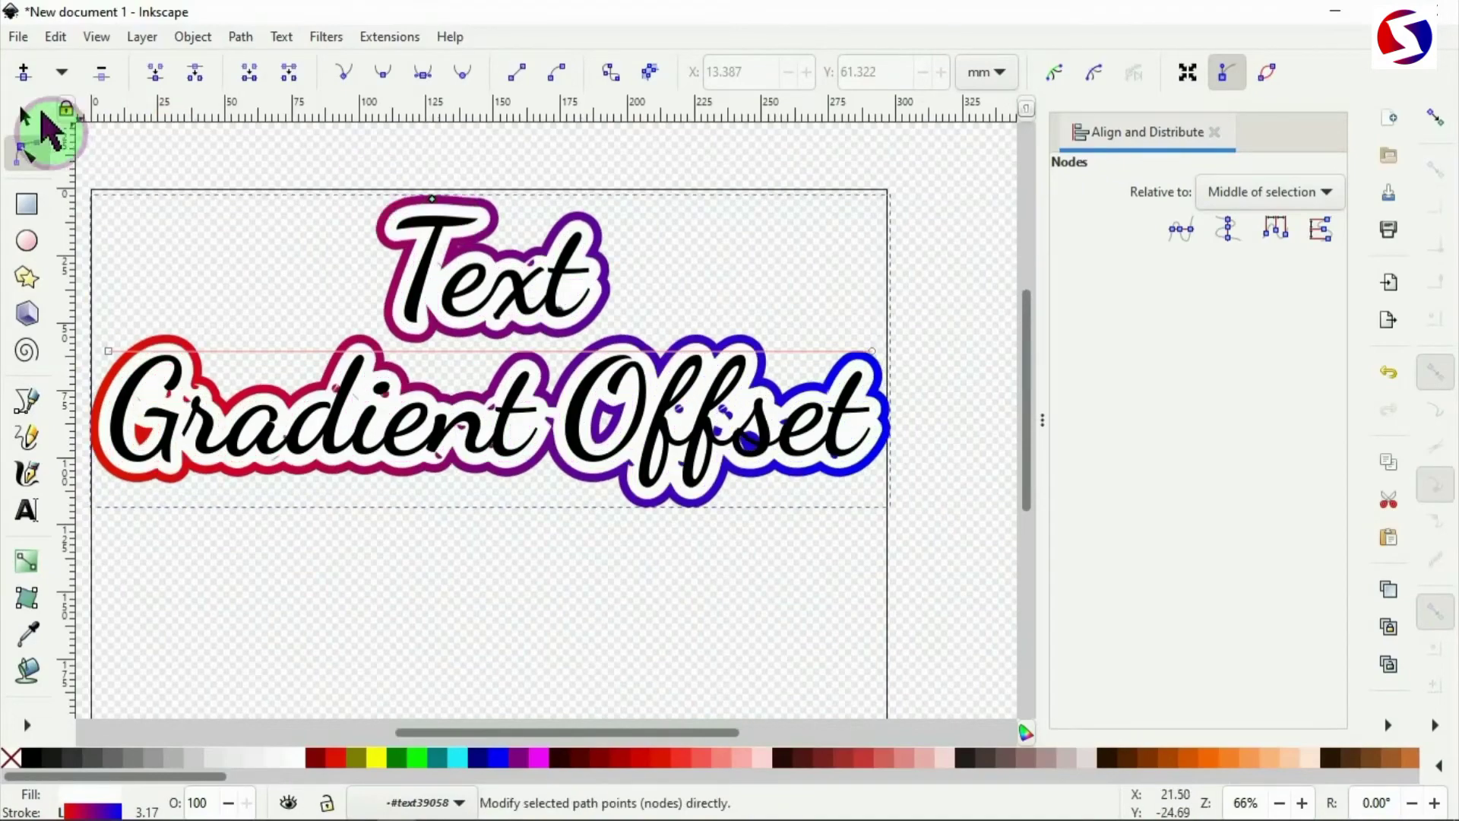
Move the black text about 105 mm down, clear of the gradient offset shape
{"action": "left_click", "coordinate": [25, 116]}
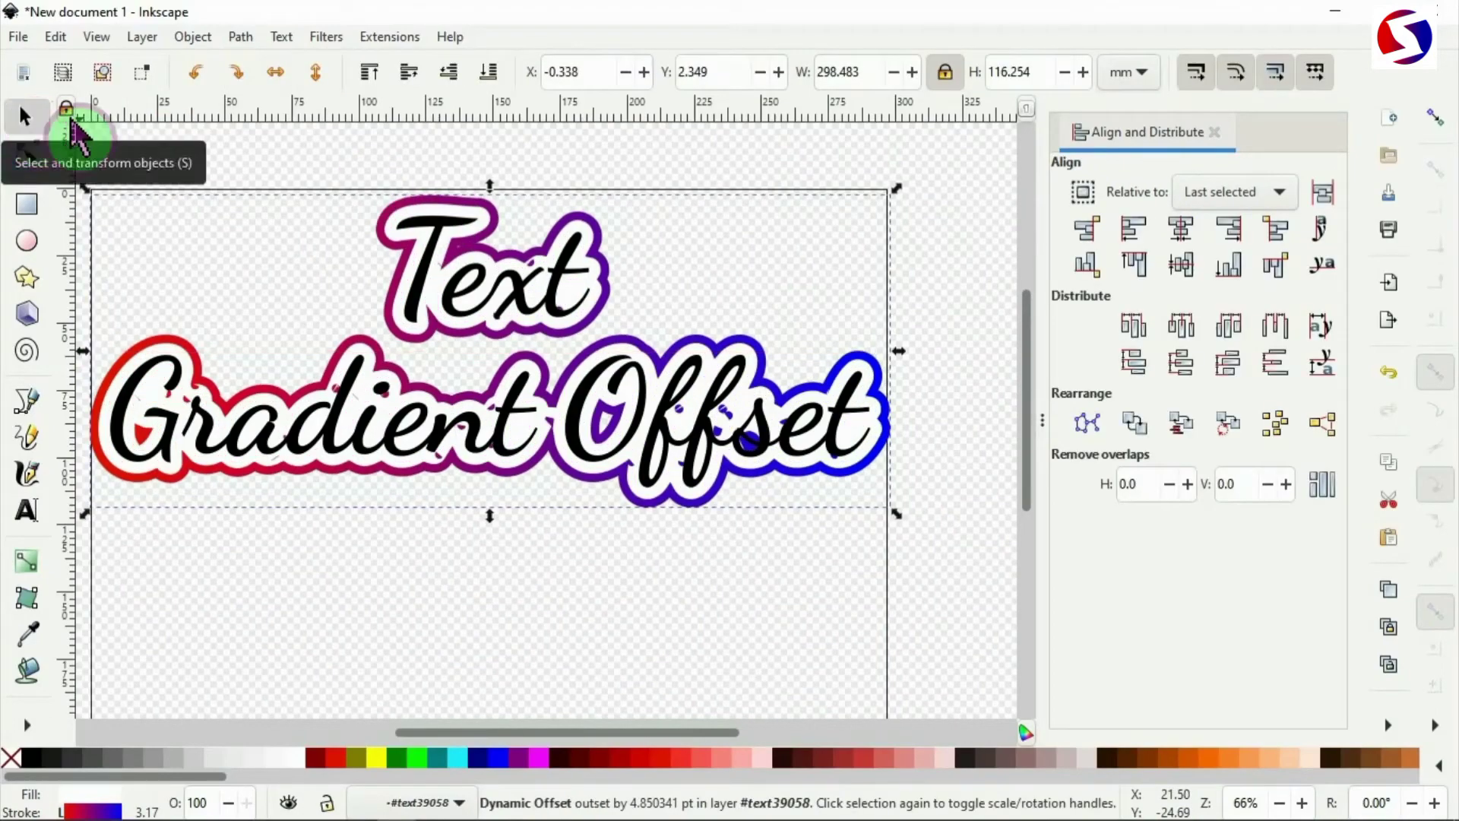
{"action": "left_click", "coordinate": [453, 295]}
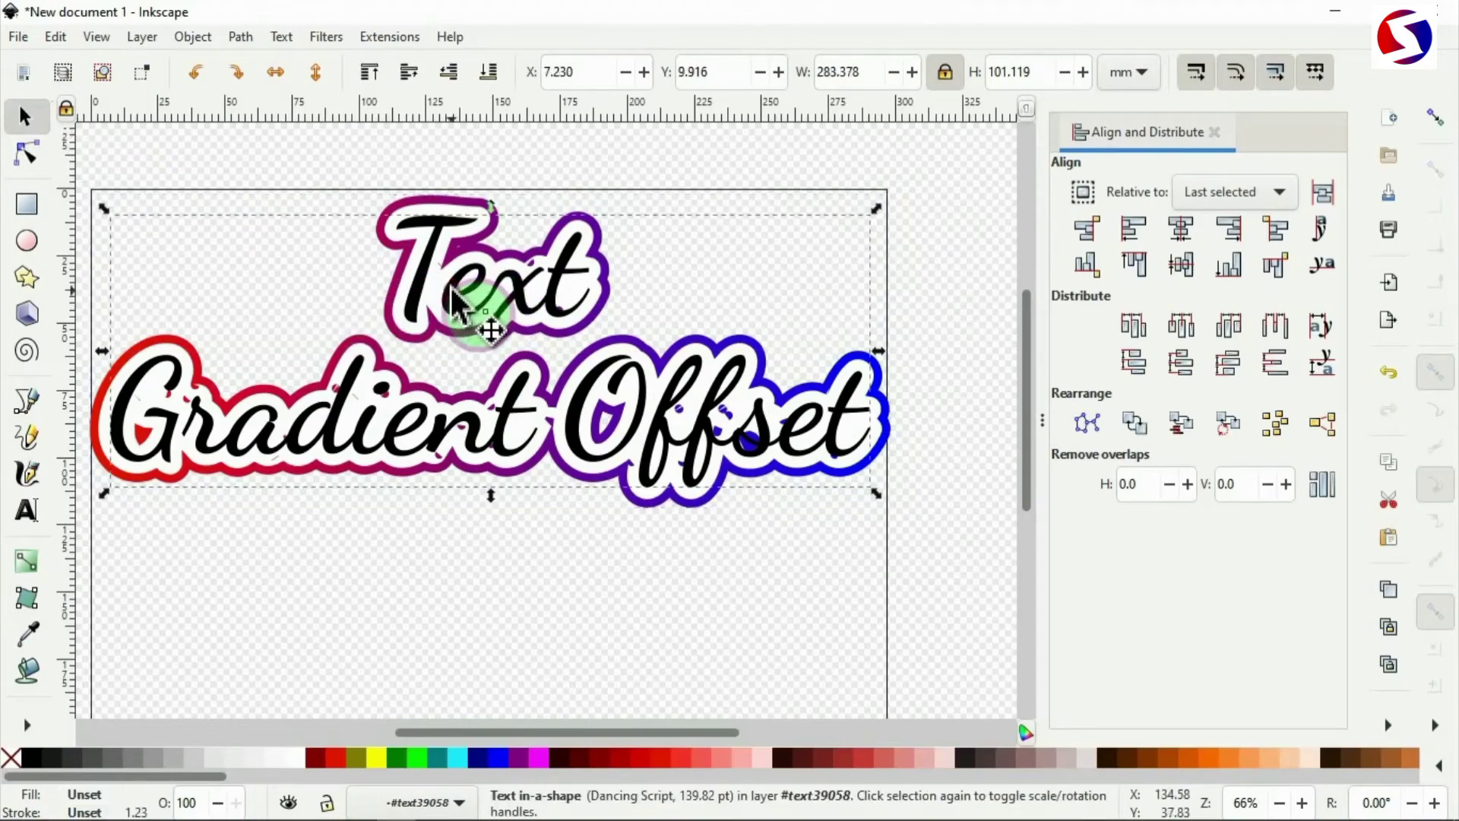
{"action": "left_click_drag", "start_coordinate": [454, 295], "coordinate": [453, 576]}
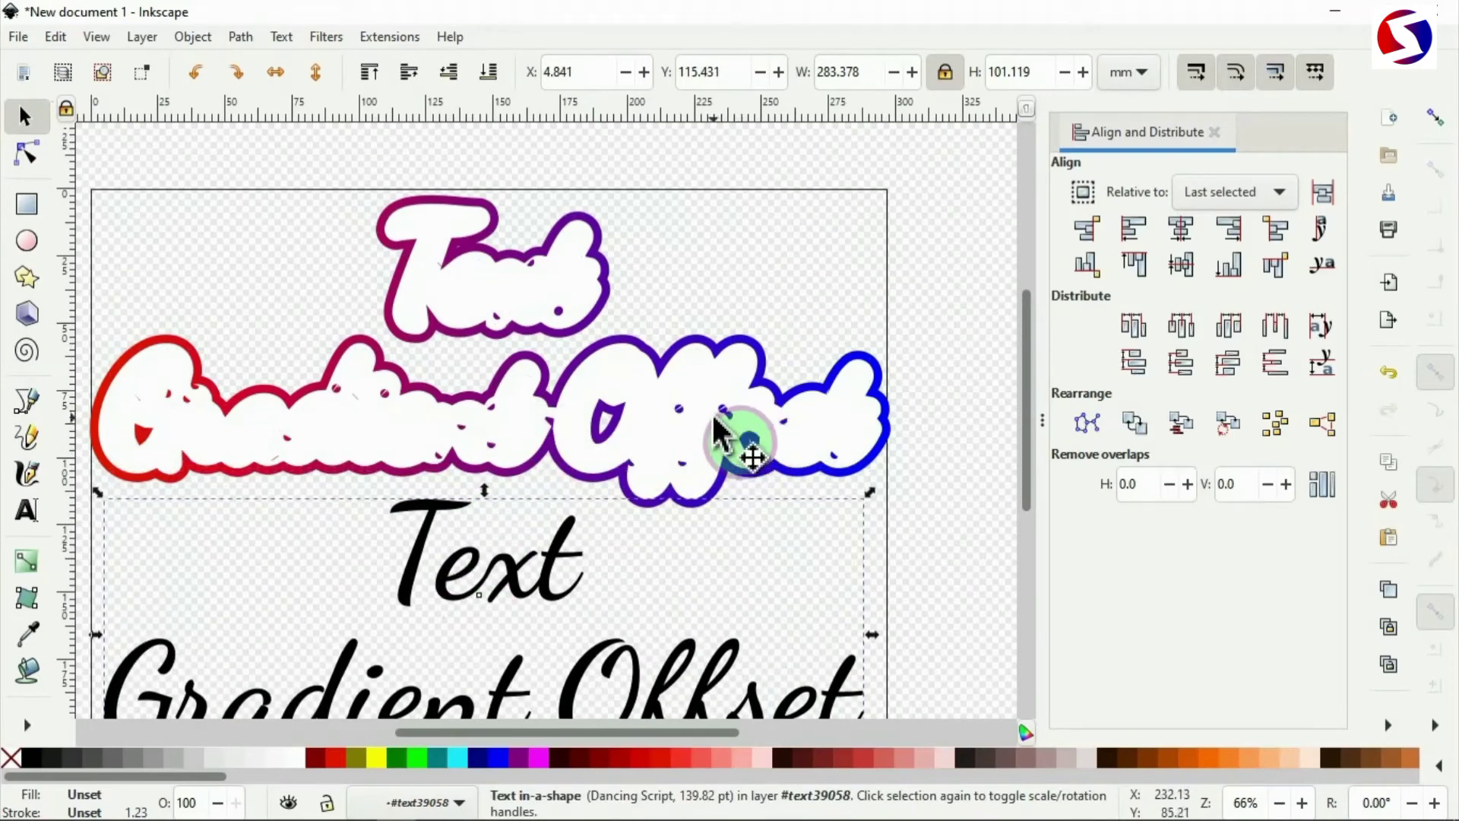
Select the gradient offset shape and convert it from a dynamic offset to a path
{"action": "scroll", "coordinate": [728, 439], "scroll_direction": "down", "scroll_amount": 1}
{"action": "scroll", "coordinate": [728, 439], "scroll_direction": "up", "scroll_amount": 3}
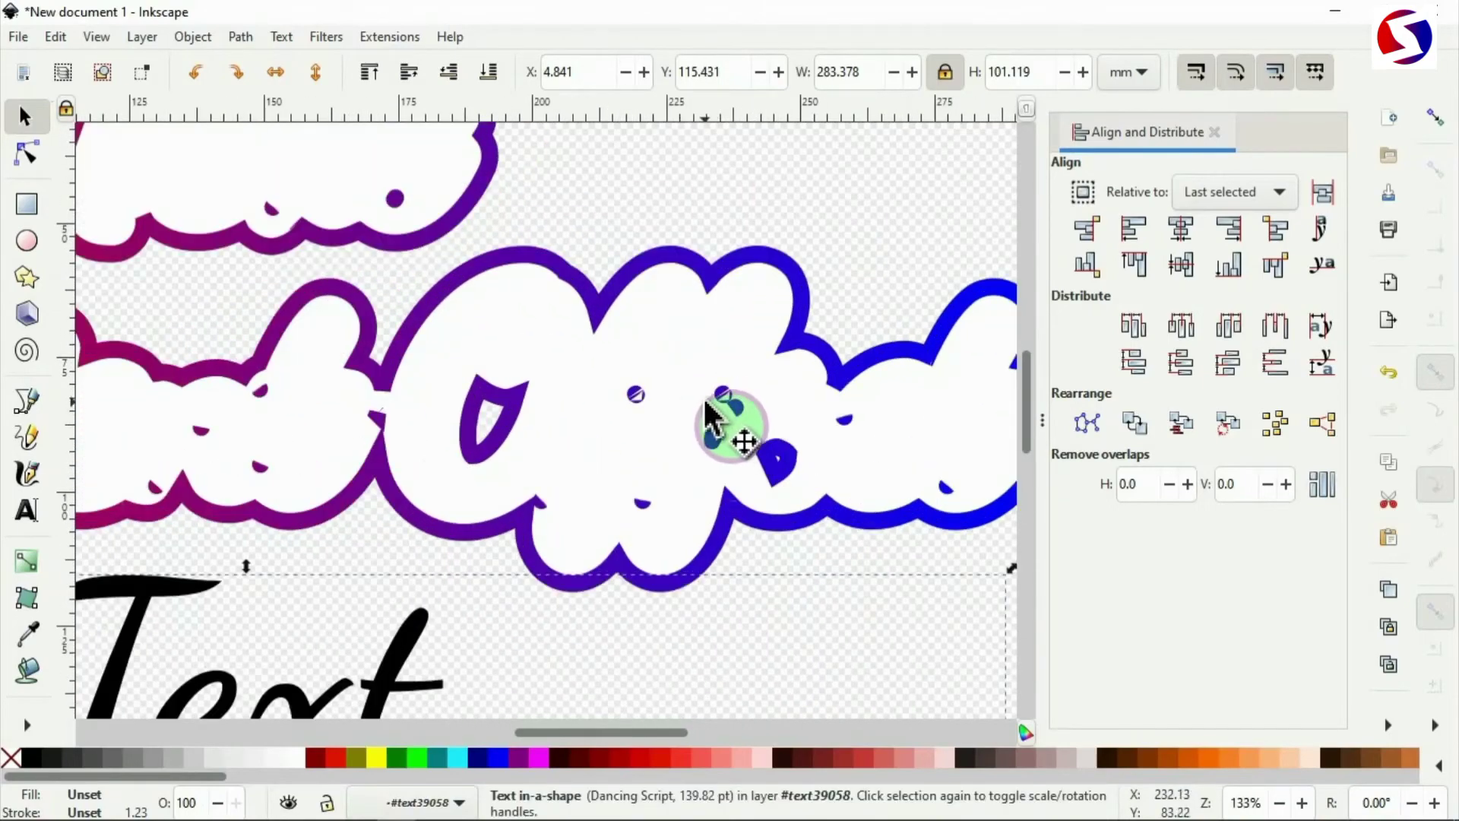
{"action": "left_click", "coordinate": [700, 389]}
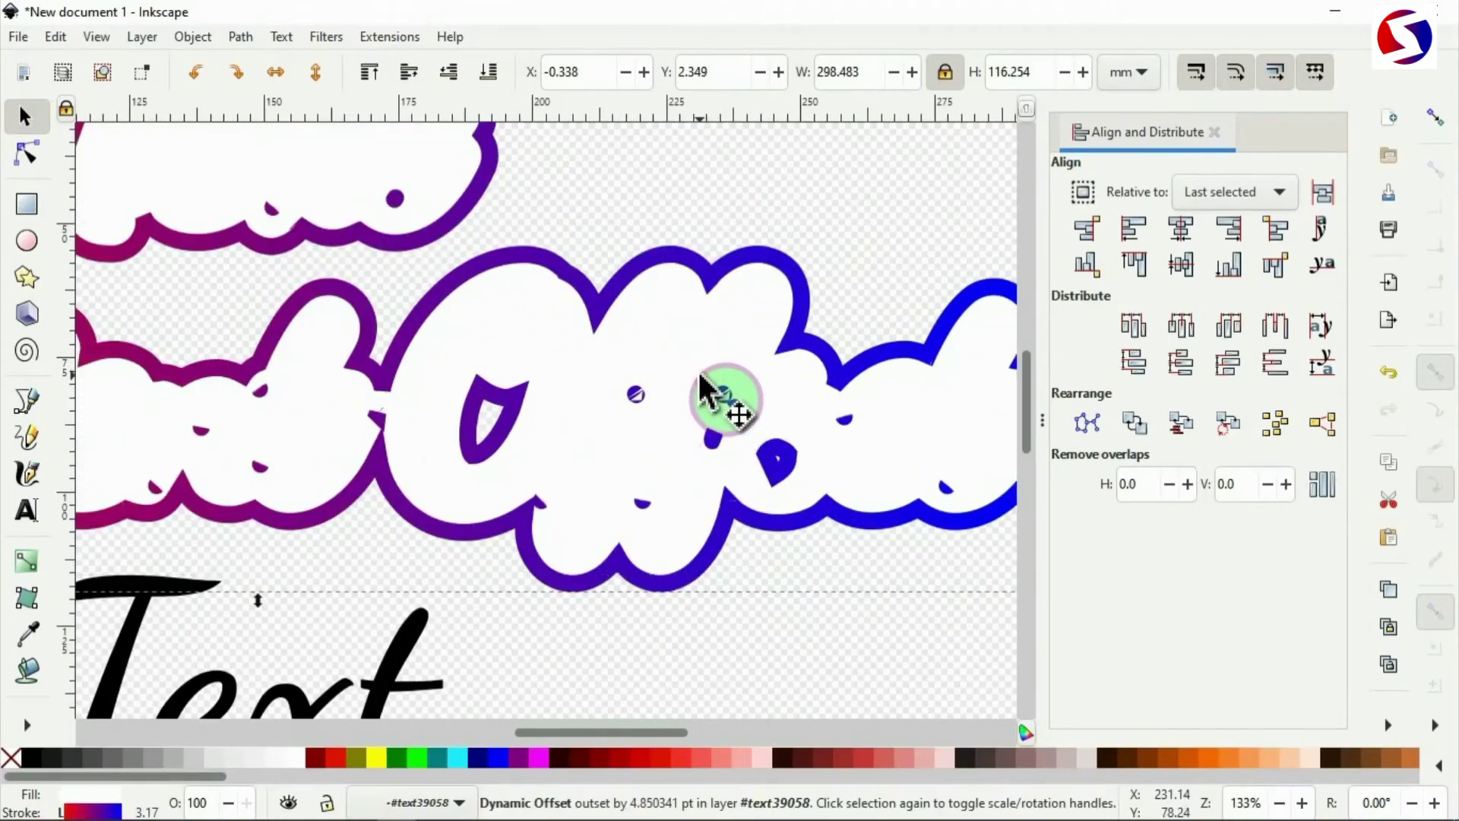
{"action": "scroll", "coordinate": [700, 389], "scroll_direction": "down", "scroll_amount": 2}
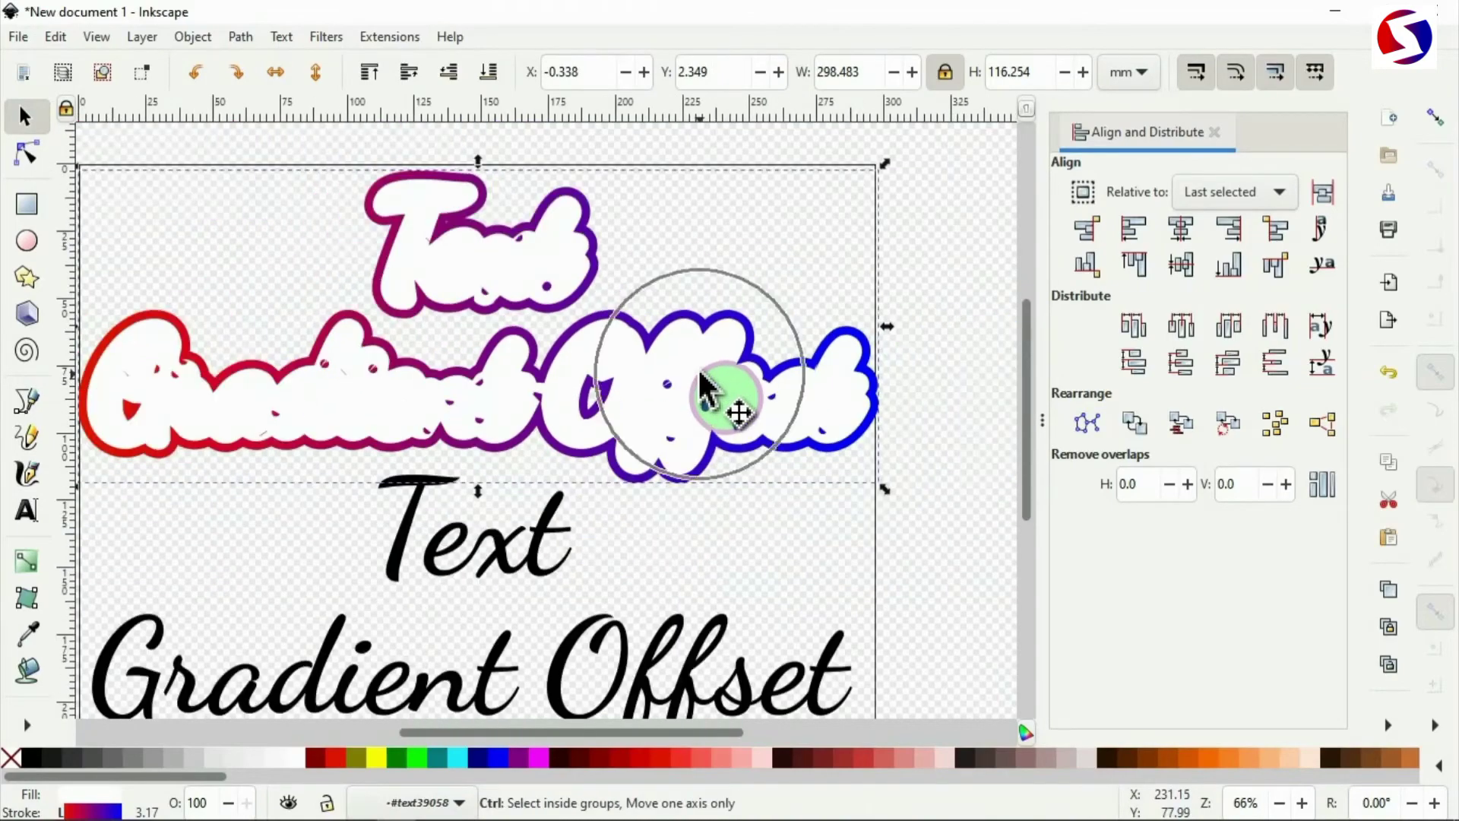
{"action": "left_click", "coordinate": [241, 40]}
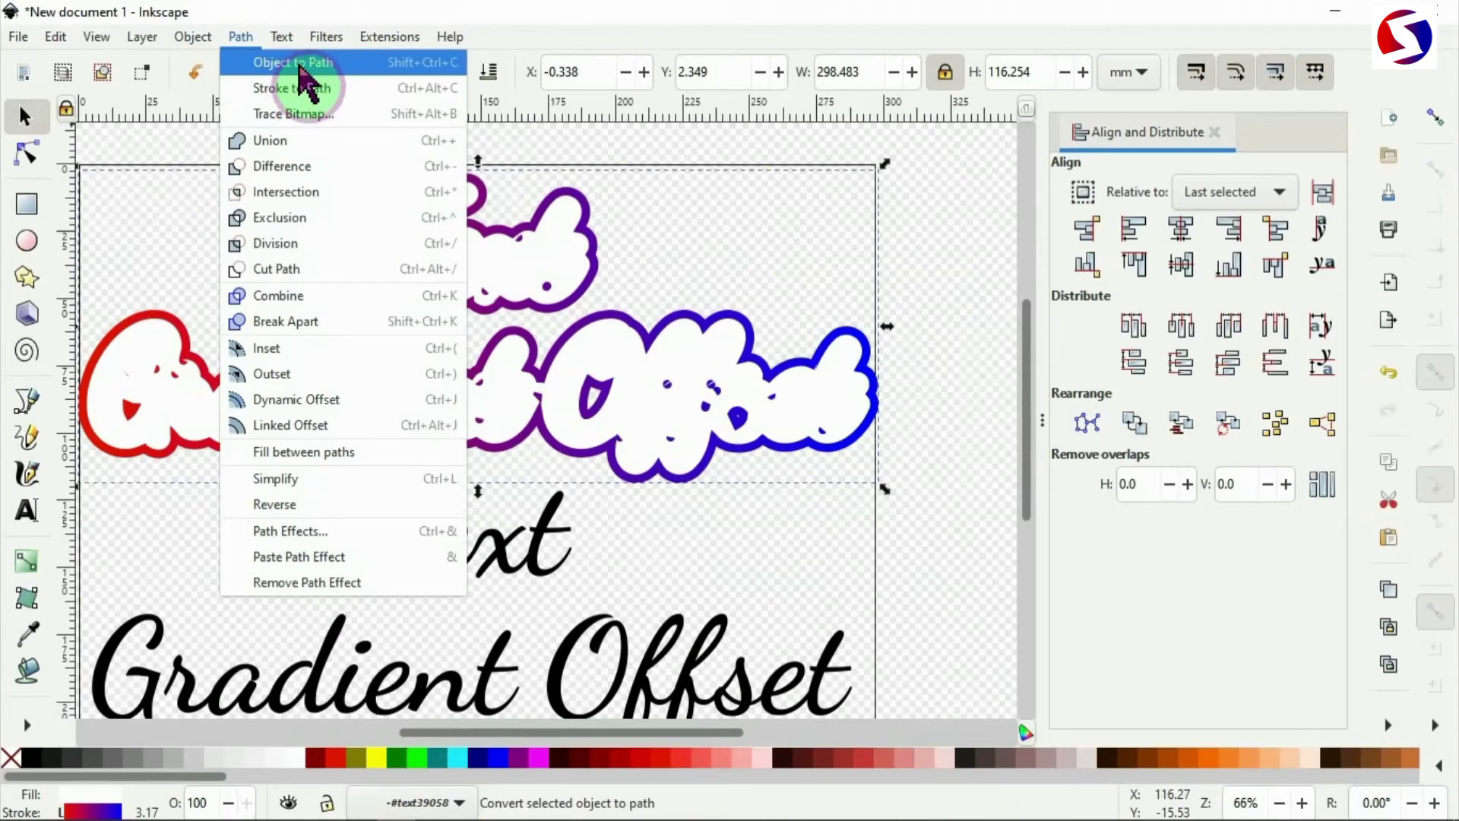
{"action": "left_click", "coordinate": [305, 75]}
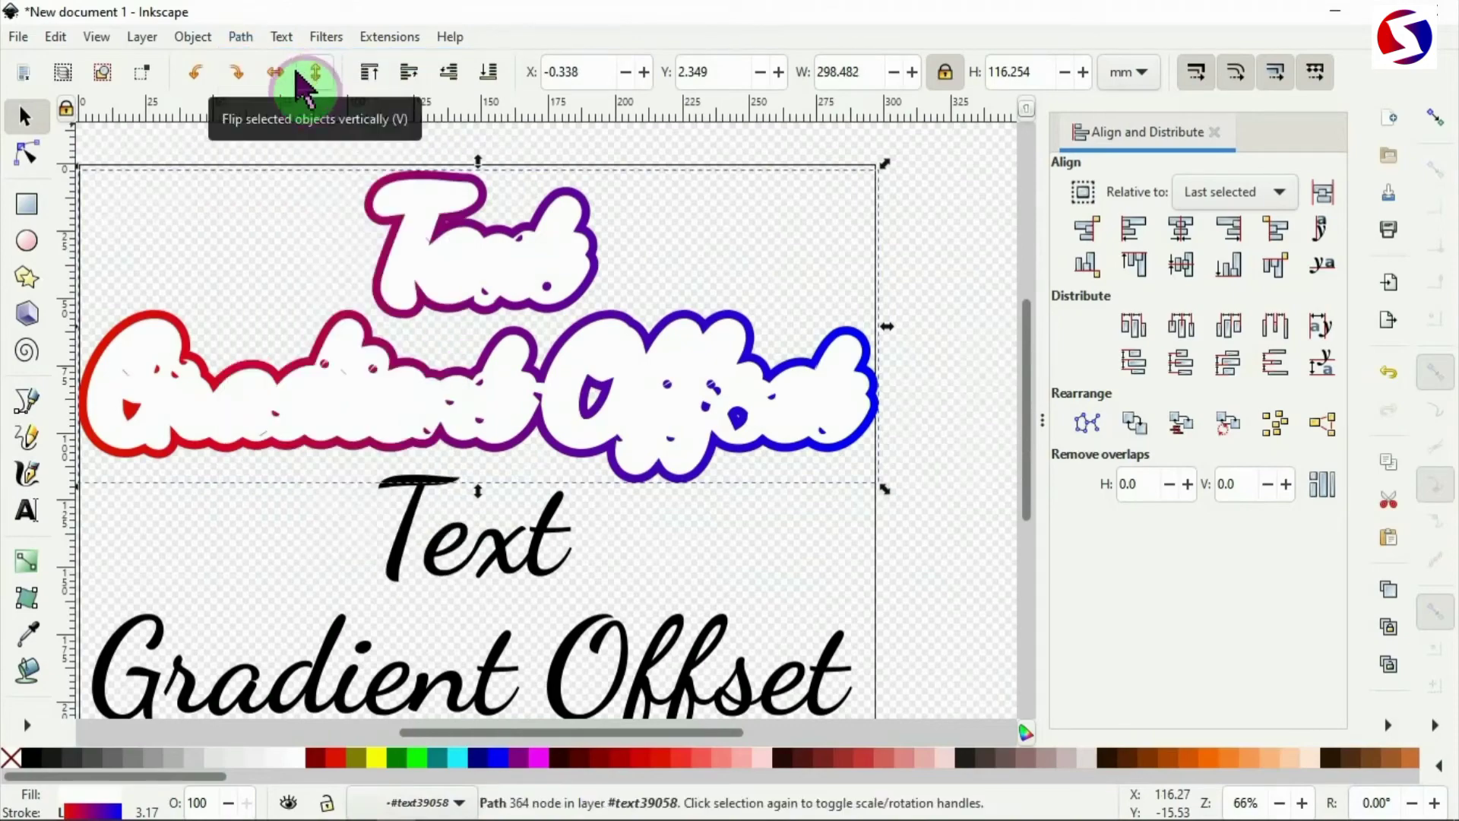
Show the gradient outline path's nodes and delete the stray fragment under the upper inner edge of the "Text" shape
{"action": "left_click", "coordinate": [29, 158]}
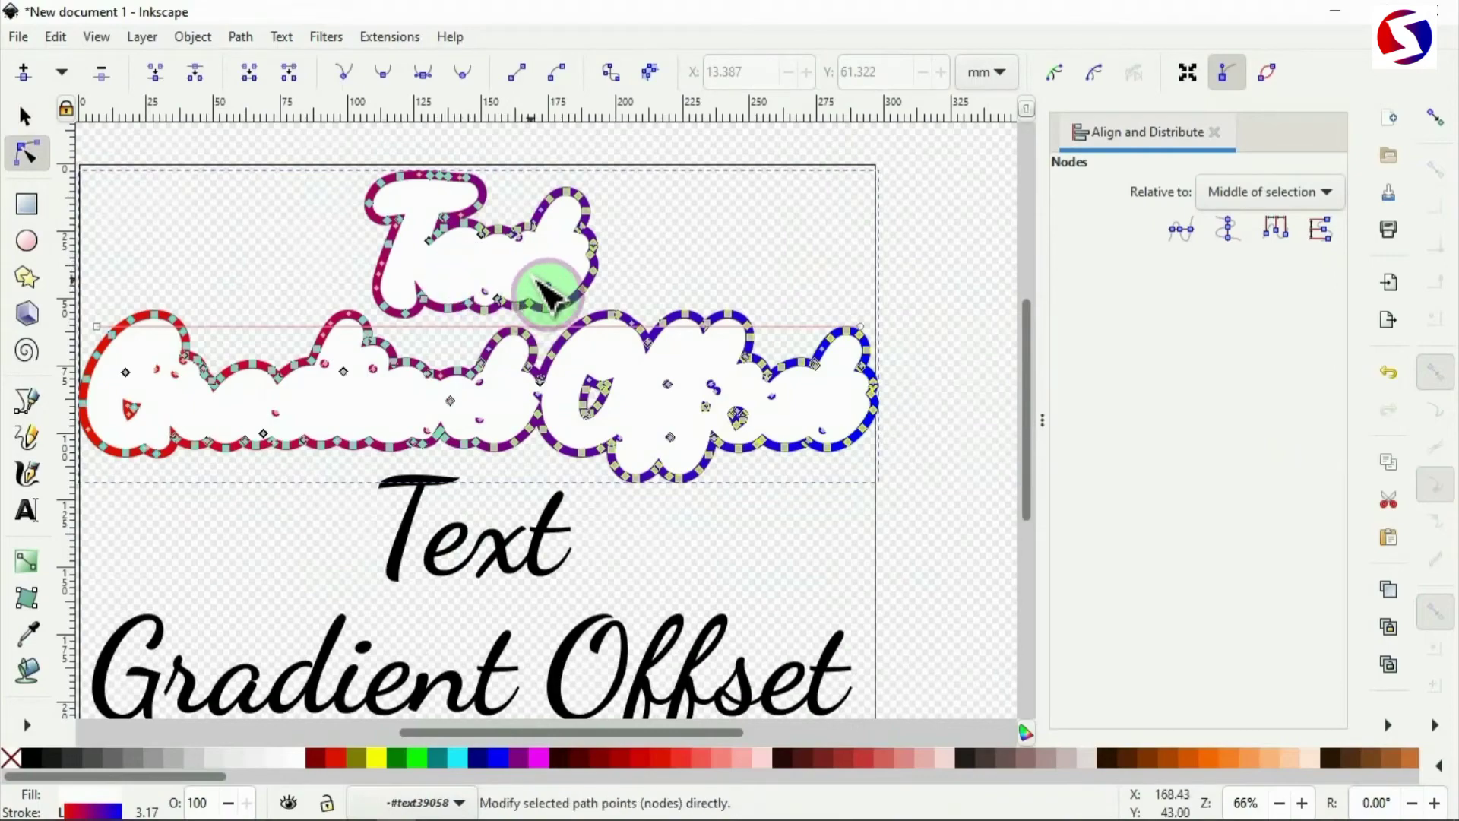
{"action": "scroll", "coordinate": [560, 286], "scroll_direction": "down", "scroll_amount": 1, "text": "ctrl"}
{"action": "scroll", "coordinate": [561, 286], "scroll_direction": "up", "scroll_amount": 3, "text": "ctrl"}
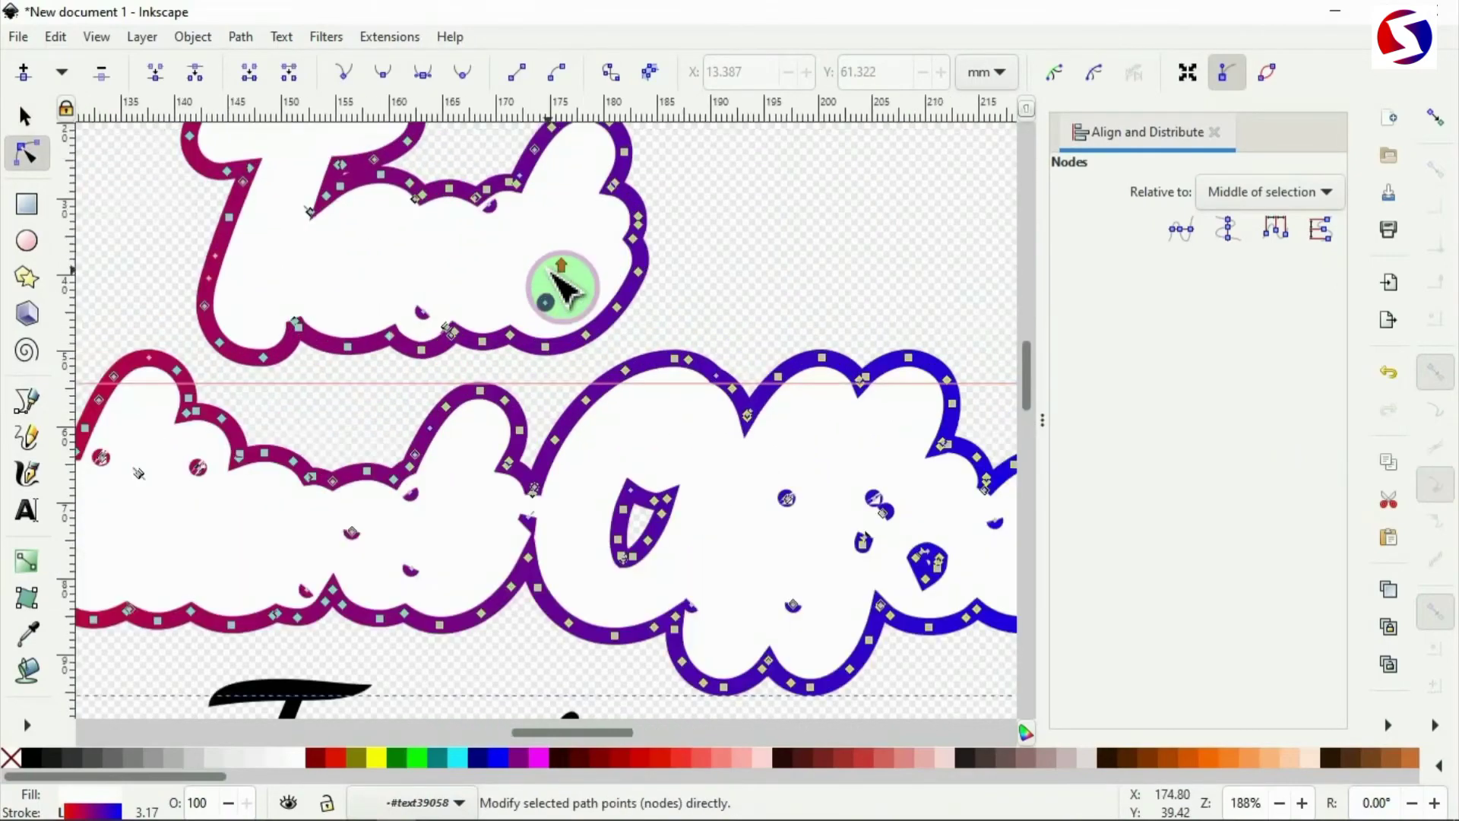
{"action": "scroll", "coordinate": [549, 295], "scroll_direction": "up", "scroll_amount": 2, "text": "ctrl"}
{"action": "scroll", "coordinate": [486, 228], "scroll_direction": "up", "scroll_amount": 2}
{"action": "scroll", "coordinate": [489, 228], "scroll_direction": "up", "scroll_amount": 2, "text": "ctrl"}
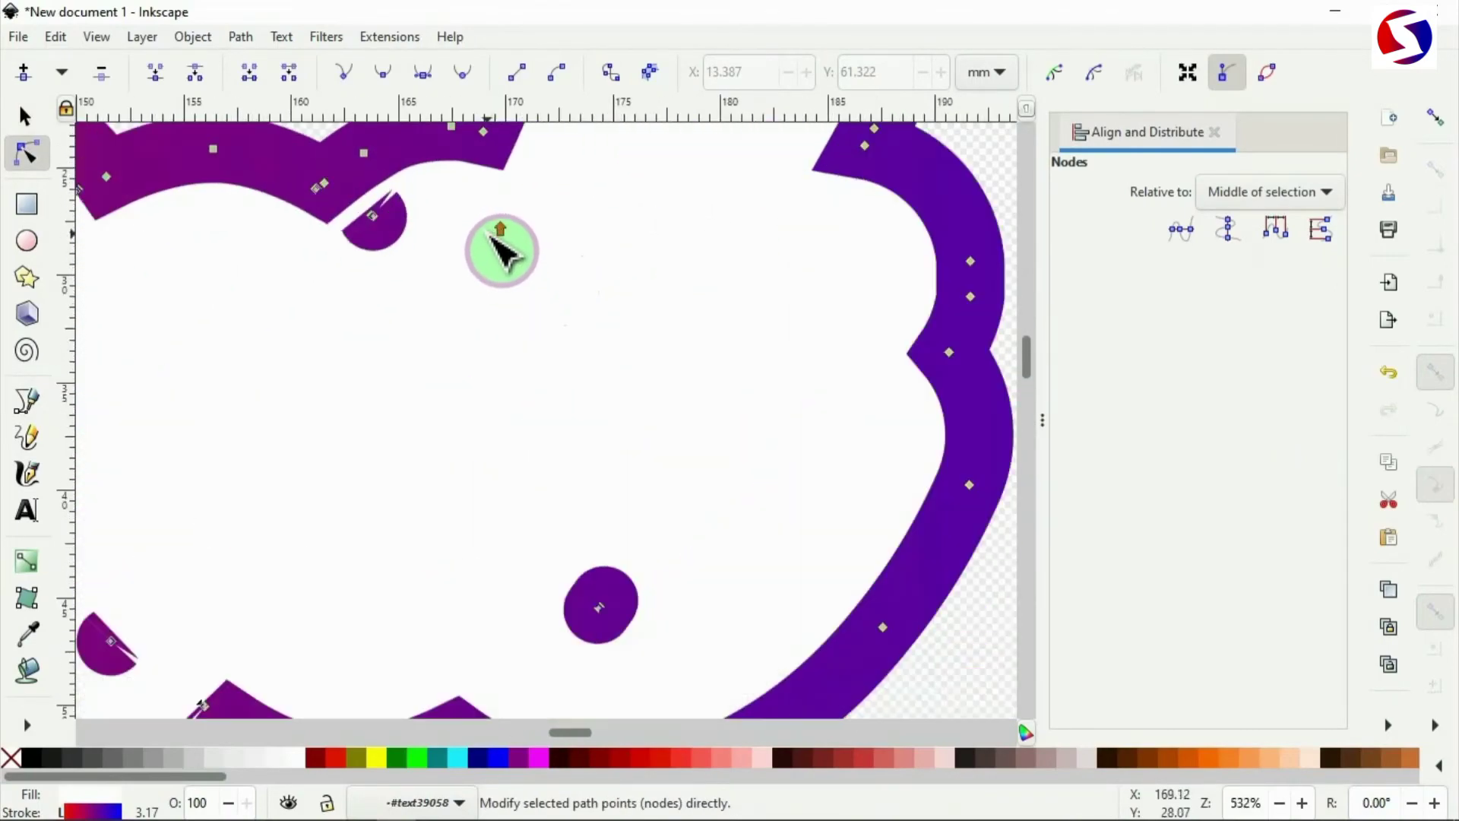
{"action": "left_click", "coordinate": [358, 215]}
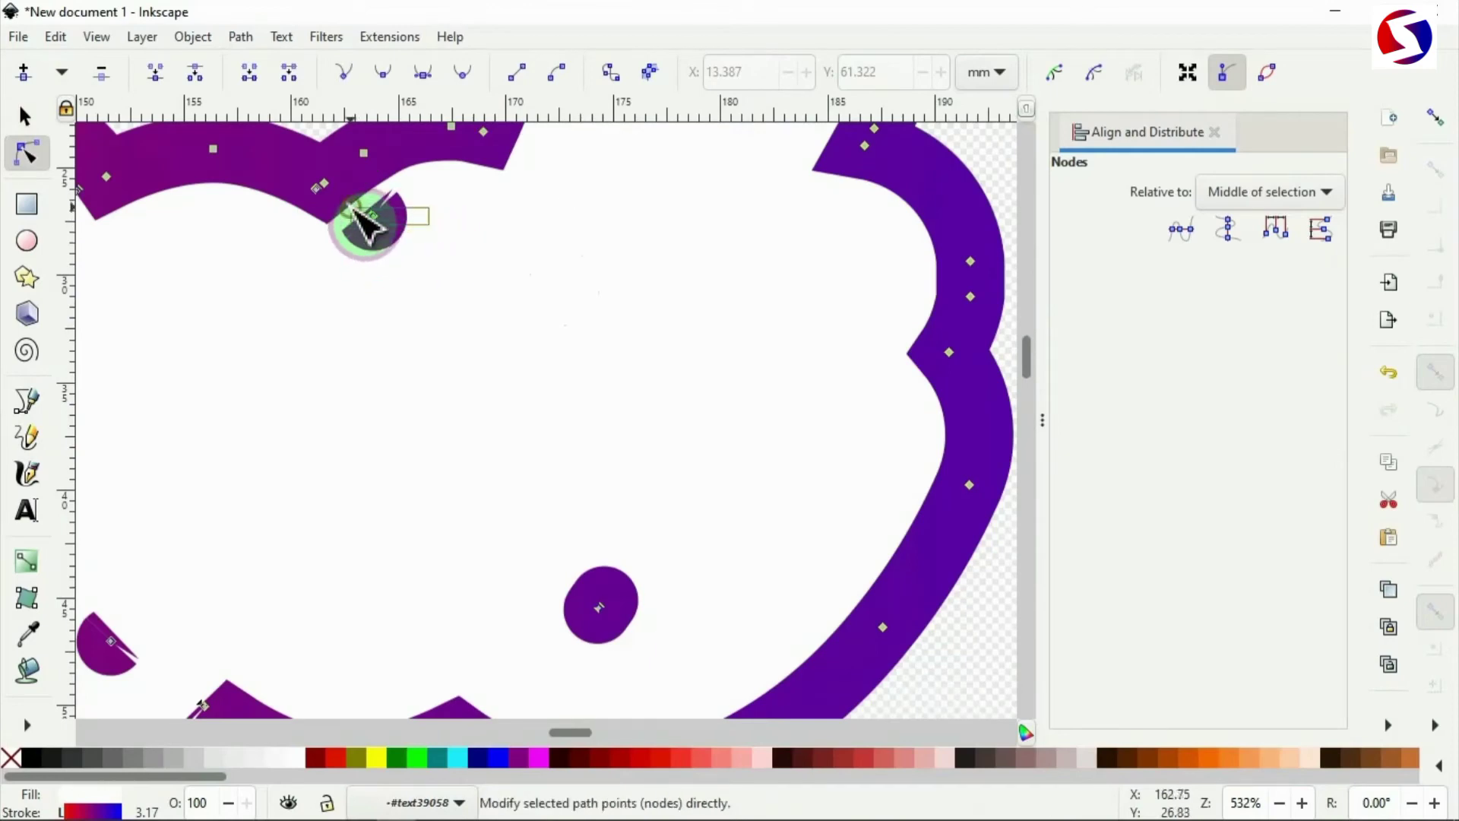
{"action": "left_click", "coordinate": [358, 213]}
{"action": "key", "text": "Delete"}
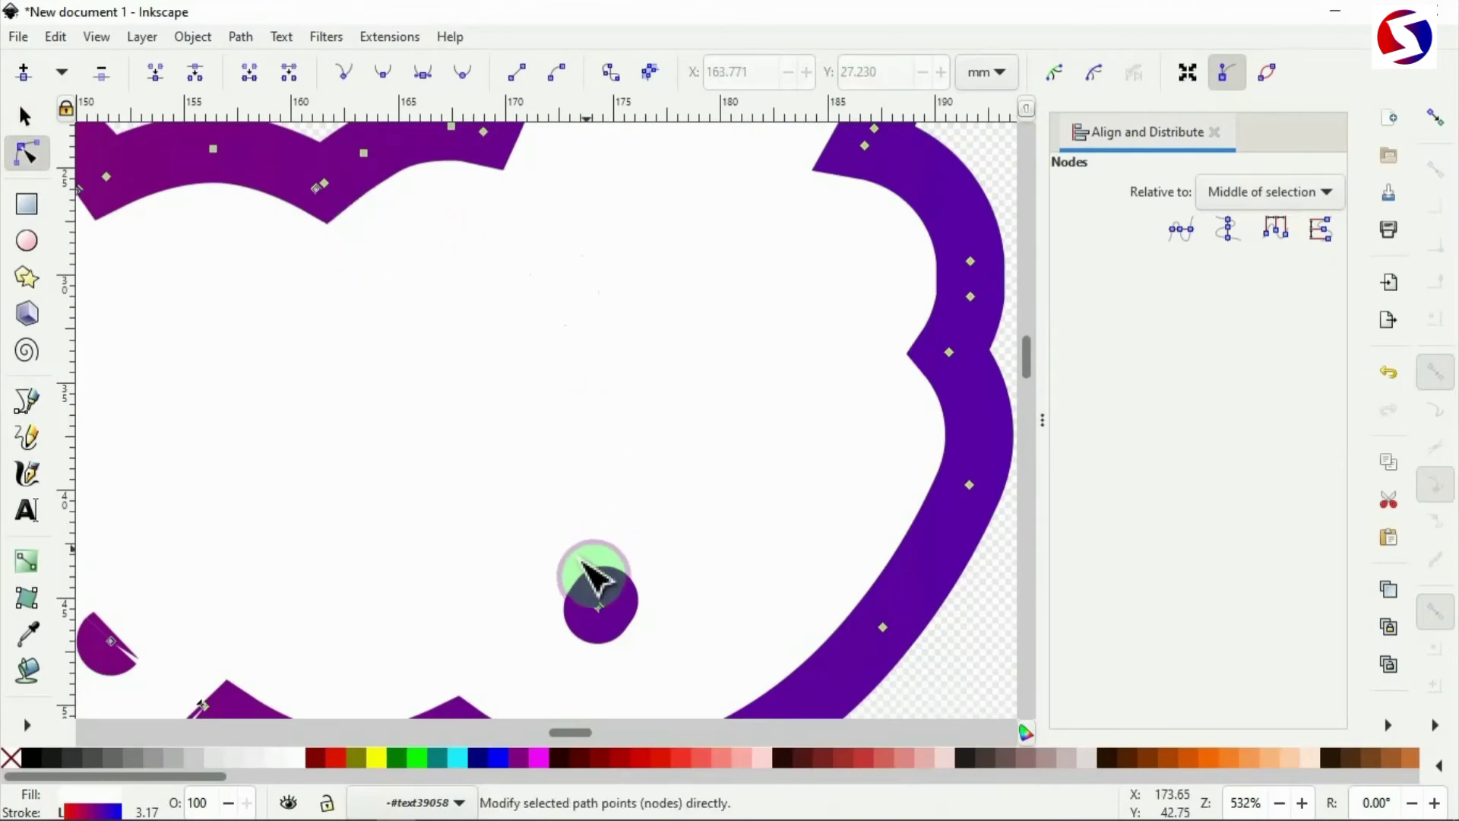
Delete the two stray fragments near the lower inner edge of the "Text" outline
{"action": "left_click_drag", "start_coordinate": [541, 560], "coordinate": [658, 663]}
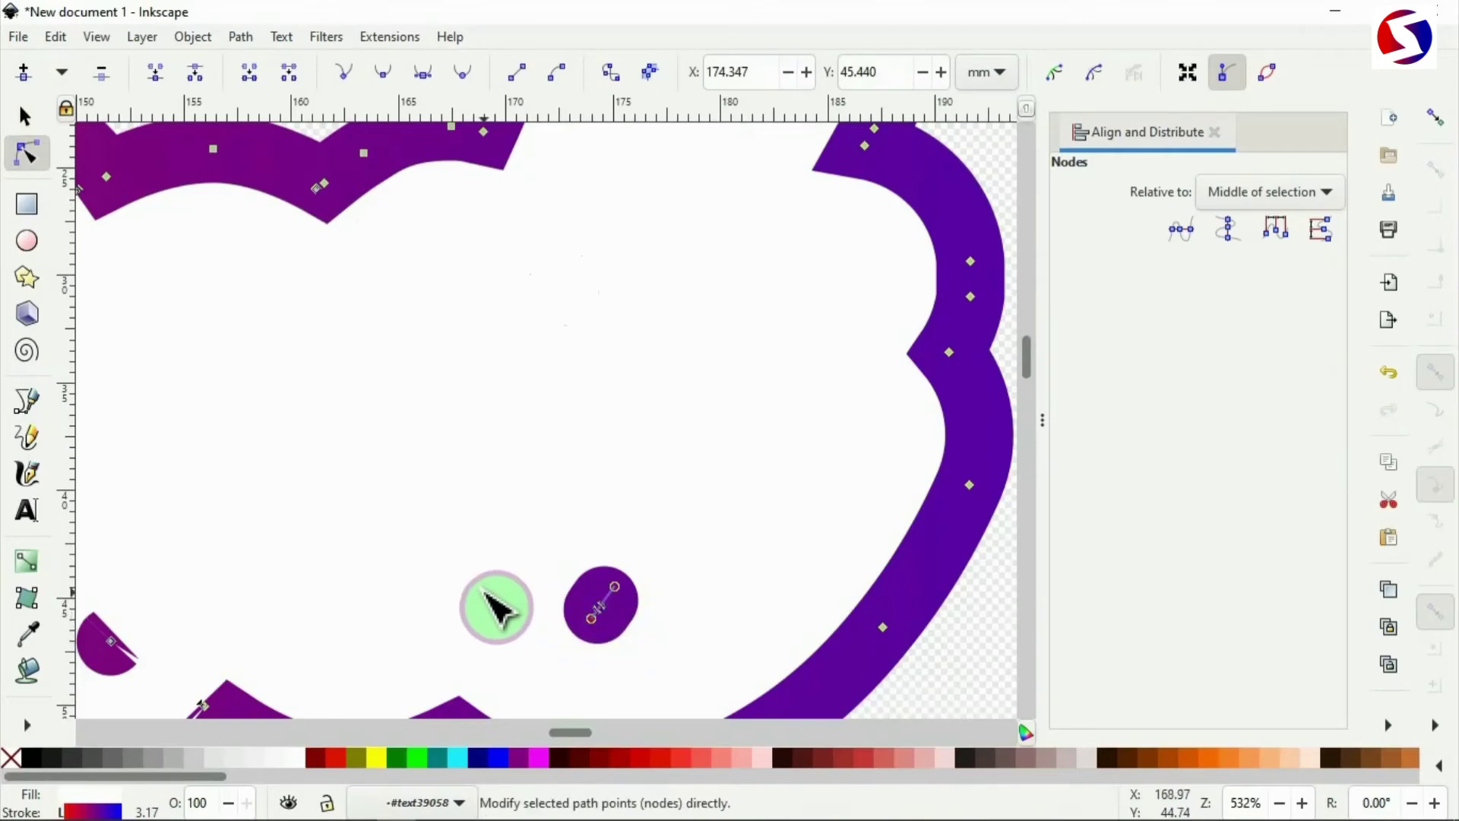
{"action": "key", "text": "Delete"}
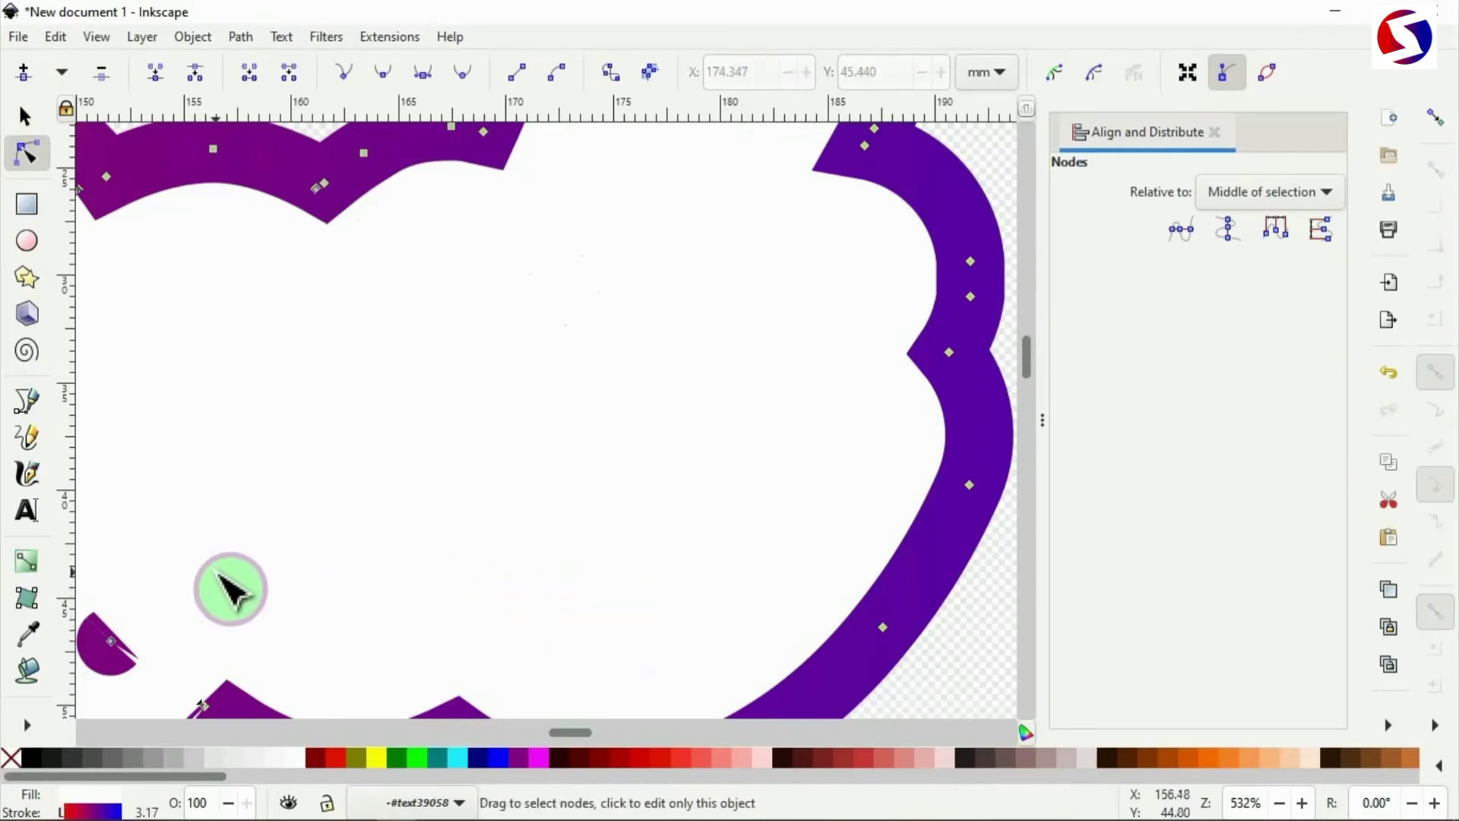
{"action": "scroll", "coordinate": [243, 584], "scroll_direction": "right", "scroll_amount": 1}
{"action": "scroll", "coordinate": [252, 585], "scroll_direction": "left", "scroll_amount": 5}
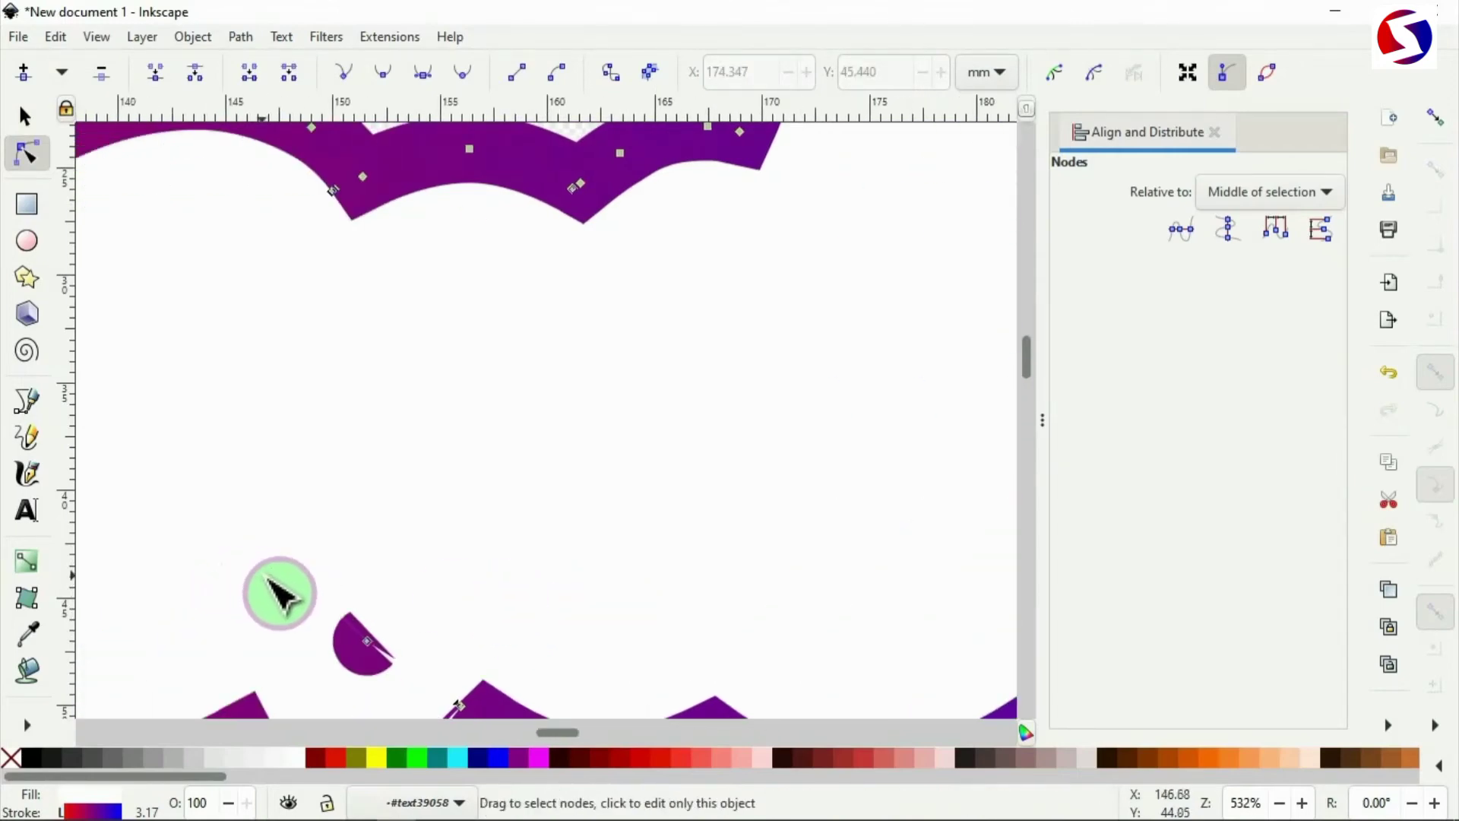
{"action": "left_click_drag", "start_coordinate": [267, 582], "coordinate": [408, 669]}
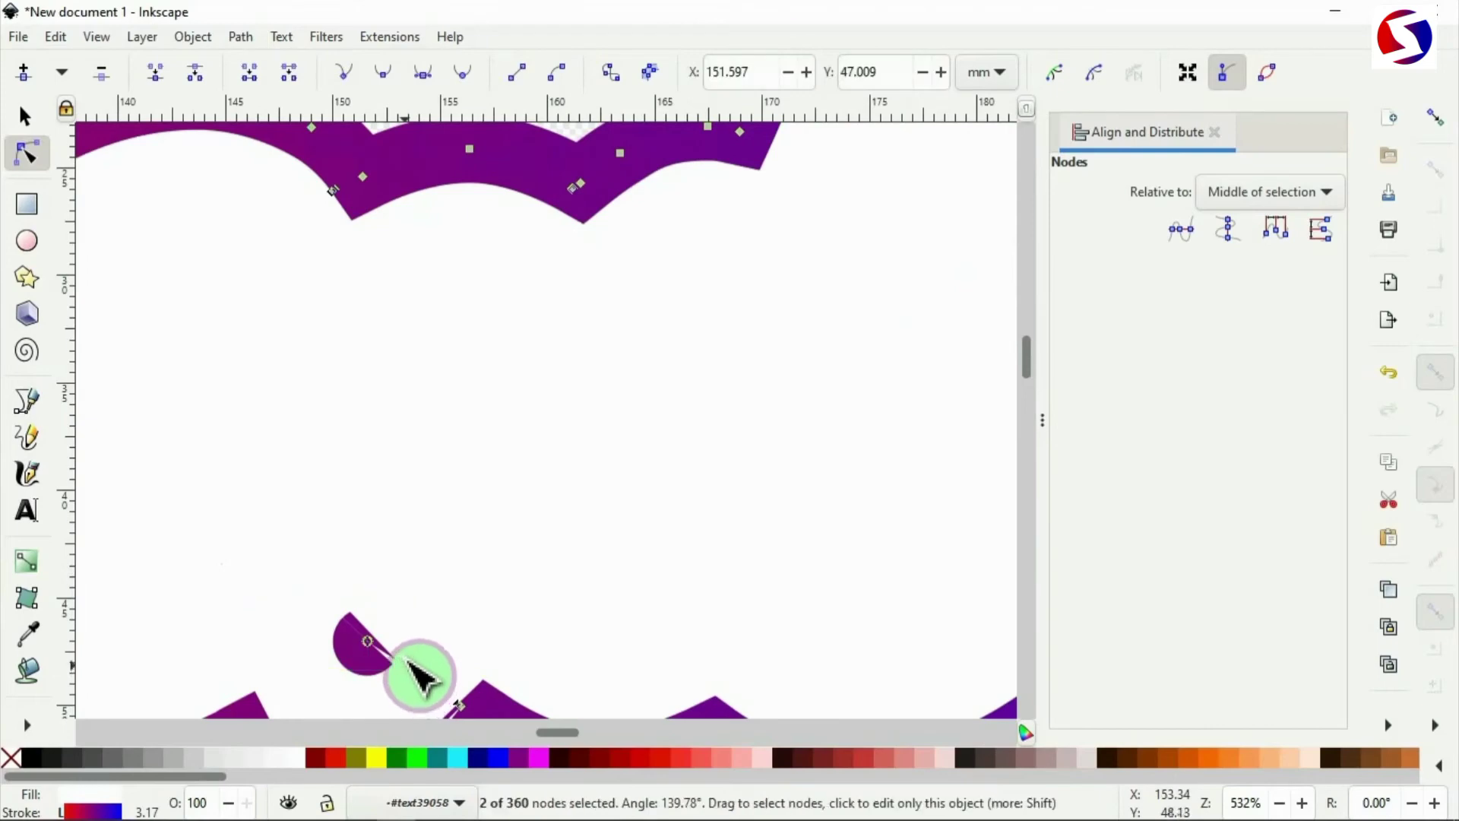
{"action": "key", "text": "Delete"}
Delete the leftover nodes beside the T inside the "Text" outline
{"action": "scroll", "coordinate": [404, 650], "scroll_direction": "down", "scroll_amount": 1}
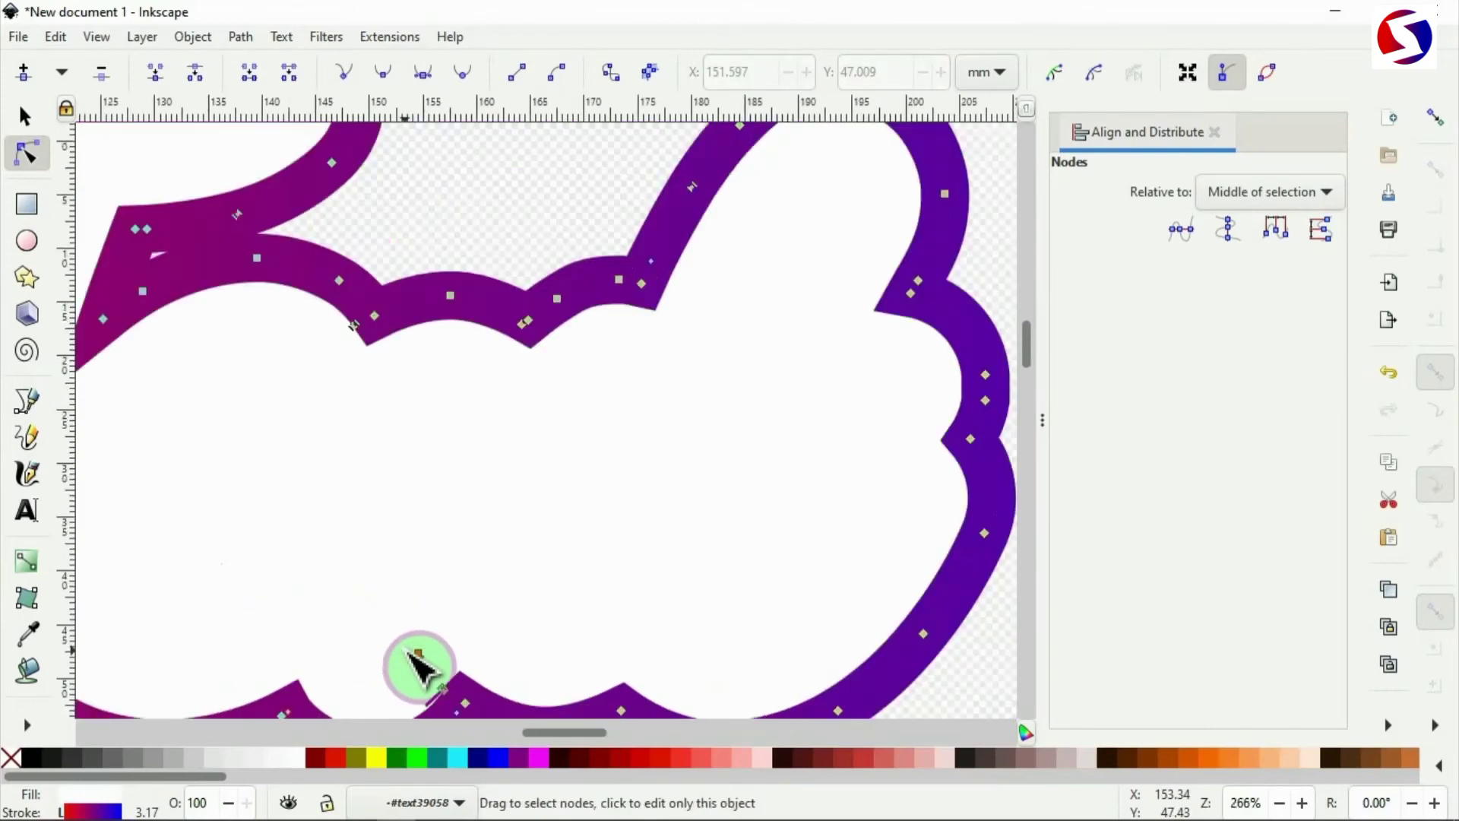
{"action": "scroll", "coordinate": [405, 649], "scroll_direction": "up", "scroll_amount": 1}
{"action": "scroll", "coordinate": [405, 650], "scroll_direction": "left", "scroll_amount": 4}
{"action": "scroll", "coordinate": [405, 617], "scroll_direction": "down", "scroll_amount": 2}
{"action": "left_click_drag", "start_coordinate": [358, 415], "coordinate": [382, 438]}
{"action": "key", "text": "Delete"}
Delete the stray fragments and the G's inner hole from the first half of the "Gradient" outline
{"action": "scroll", "coordinate": [392, 556], "scroll_direction": "down", "scroll_amount": 3}
{"action": "scroll", "coordinate": [392, 556], "scroll_direction": "right", "scroll_amount": 1}
{"action": "scroll", "coordinate": [391, 556], "scroll_direction": "down", "scroll_amount": 4}
{"action": "scroll", "coordinate": [392, 556], "scroll_direction": "left", "scroll_amount": 2}
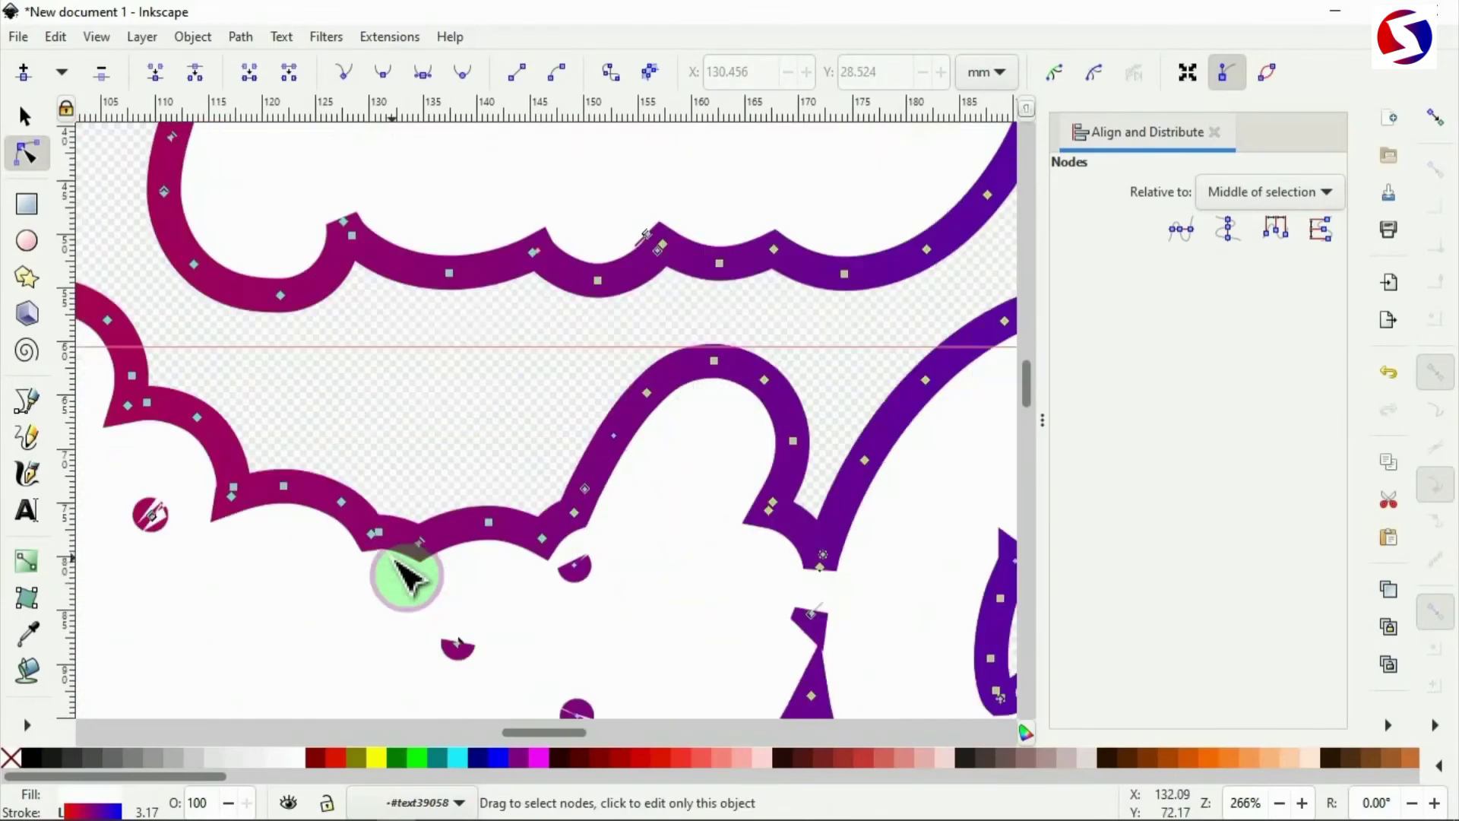
{"action": "scroll", "coordinate": [393, 557], "scroll_direction": "down", "scroll_amount": 4}
{"action": "scroll", "coordinate": [393, 556], "scroll_direction": "left", "scroll_amount": 8}
{"action": "left_click_drag", "start_coordinate": [274, 349], "coordinate": [398, 470]}
{"action": "key", "text": "Delete"}
{"action": "left_click_drag", "start_coordinate": [566, 422], "coordinate": [624, 465]}
{"action": "key", "text": "Delete"}
{"action": "left_click_drag", "start_coordinate": [713, 335], "coordinate": [674, 375]}
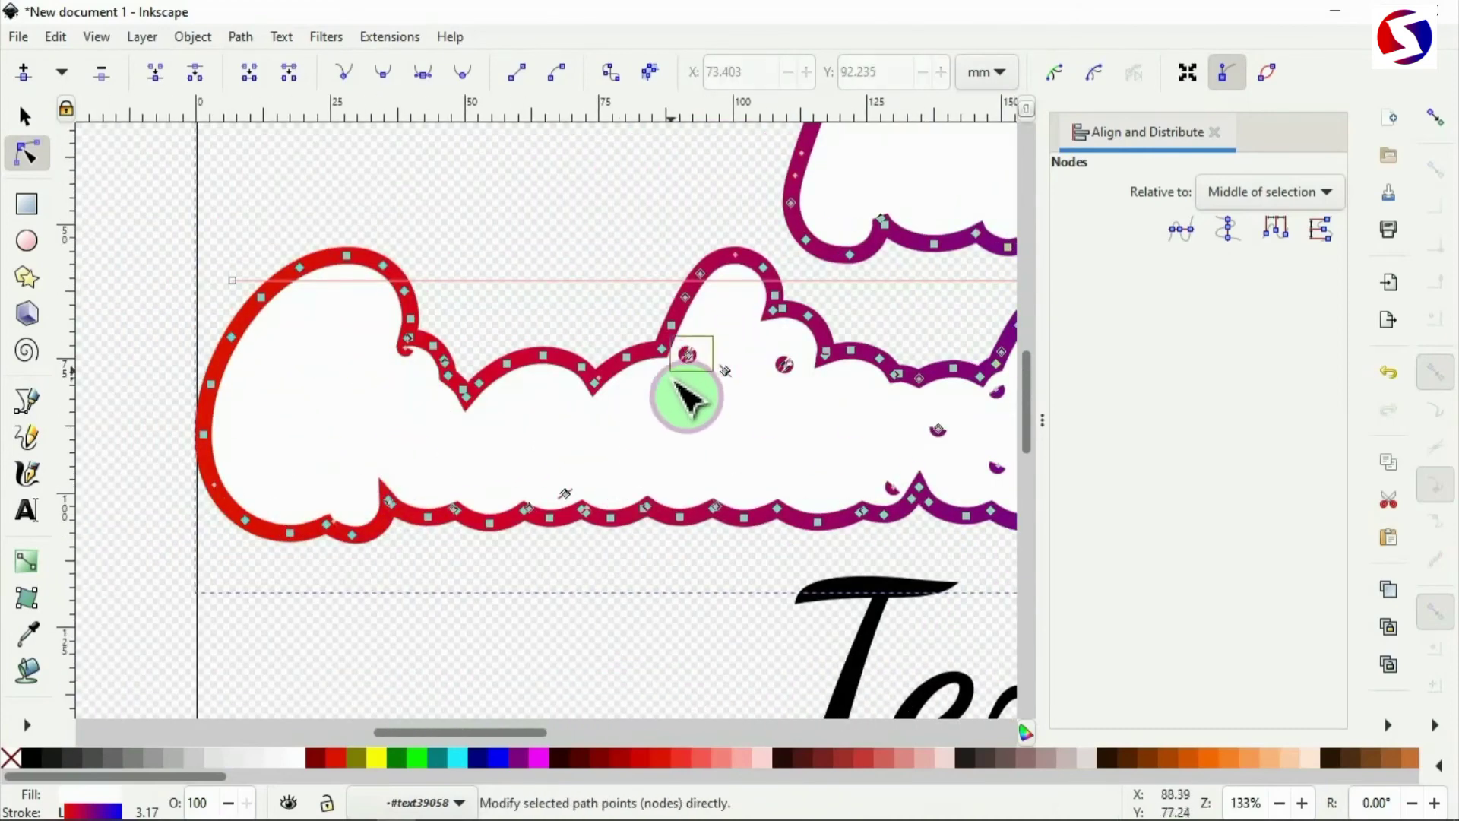
{"action": "key", "text": "Delete"}
Delete the remaining stray fragments inside the second half of the "Gradient" outline
{"action": "left_click_drag", "start_coordinate": [912, 414], "coordinate": [1022, 386]}
{"action": "key", "text": "Delete"}
{"action": "key", "text": "Delete"}
{"action": "key", "text": "Delete"}
{"action": "scroll", "coordinate": [981, 415], "scroll_direction": "right", "scroll_amount": 4}
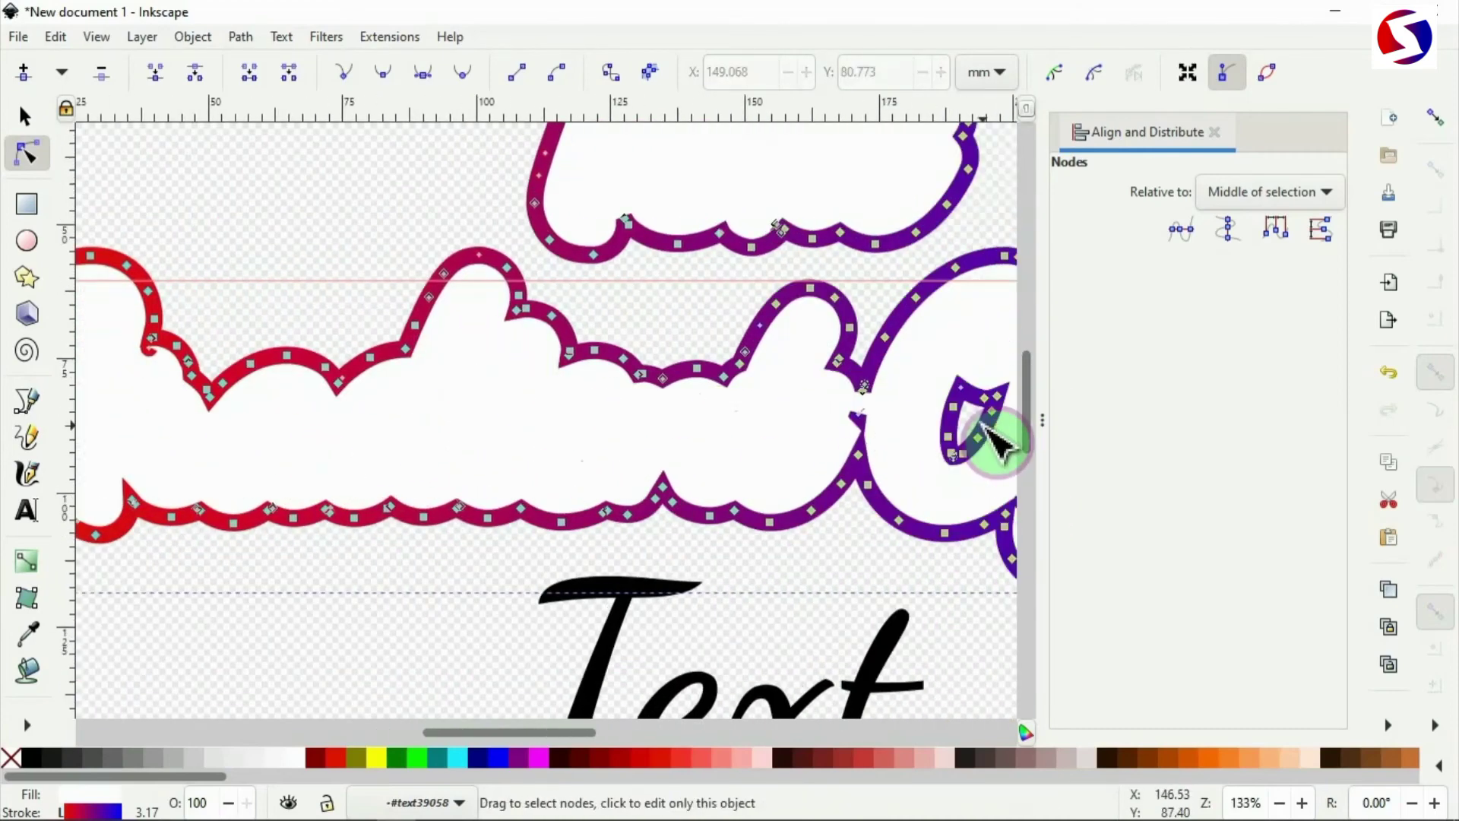
{"action": "left_click_drag", "start_coordinate": [758, 399], "coordinate": [796, 420]}
{"action": "key", "text": "Delete"}
Delete the O's inner hole and the stray fragments around the double f in the "Offset" outline
{"action": "left_click_drag", "start_coordinate": [848, 364], "coordinate": [946, 475]}
{"action": "key", "text": "Delete"}
{"action": "scroll", "coordinate": [946, 471], "scroll_direction": "right", "scroll_amount": 5}
{"action": "left_click_drag", "start_coordinate": [554, 366], "coordinate": [784, 485]}
{"action": "key", "text": "Delete"}
Delete the last stray fragments above the f descenders and inside the "set" part of the "Offset" outline
{"action": "left_click_drag", "start_coordinate": [593, 486], "coordinate": [632, 517]}
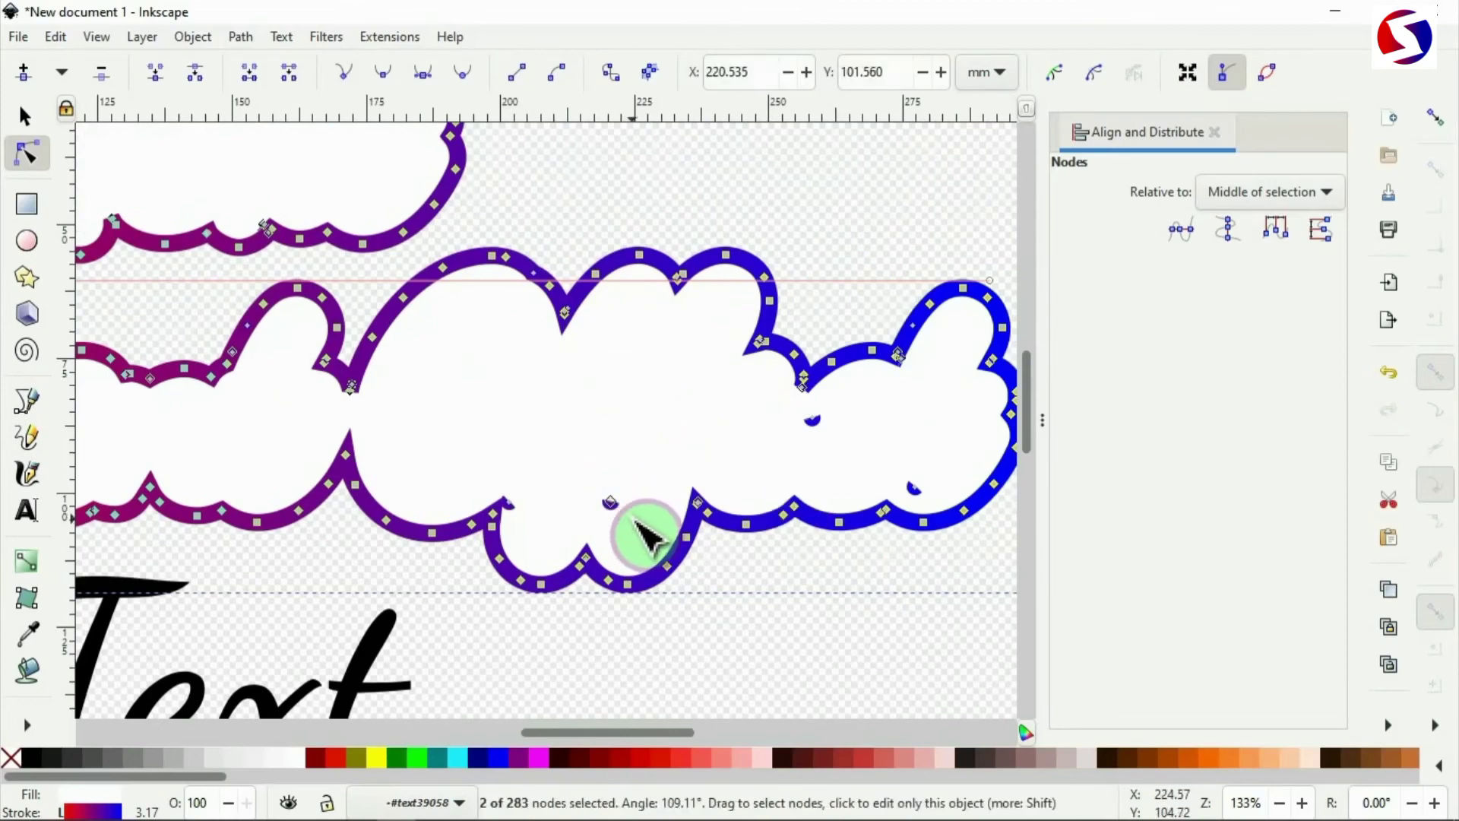
{"action": "key", "text": "Delete"}
{"action": "left_click_drag", "start_coordinate": [498, 487], "coordinate": [516, 505]}
{"action": "scroll", "coordinate": [515, 504], "scroll_direction": "up", "scroll_amount": 5}
{"action": "left_click_drag", "start_coordinate": [541, 568], "coordinate": [439, 456]}
{"action": "key", "text": "Delete"}
{"action": "scroll", "coordinate": [532, 517], "scroll_direction": "down", "scroll_amount": 4}
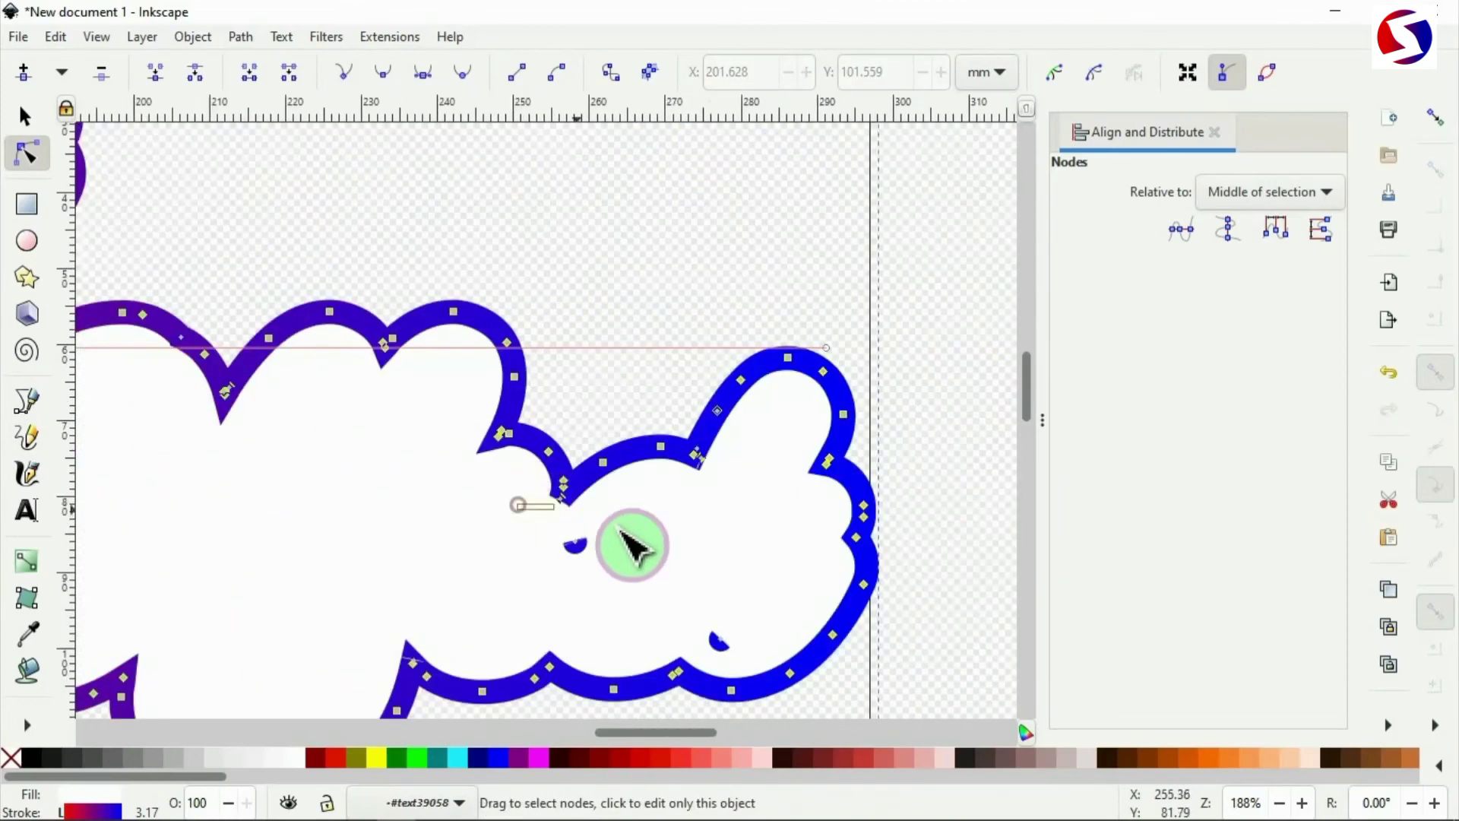
{"action": "scroll", "coordinate": [723, 596], "scroll_direction": "down", "scroll_amount": 3}
{"action": "left_click", "coordinate": [720, 605]}
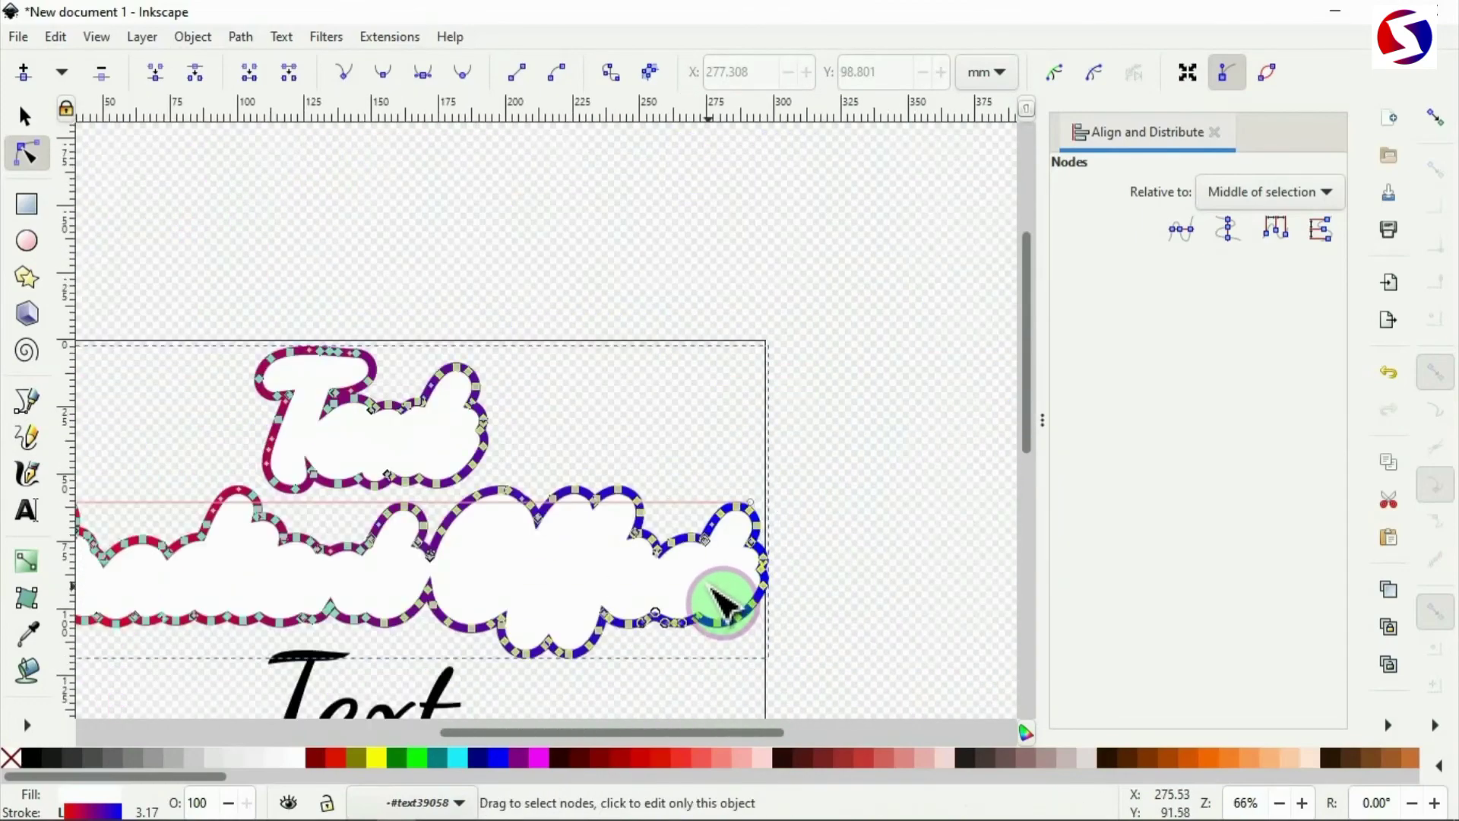
Select the cleaned outline and the black text, and center them on each other horizontally and vertically, relative to the last selected
{"action": "scroll", "coordinate": [721, 604], "scroll_direction": "left", "scroll_amount": 2}
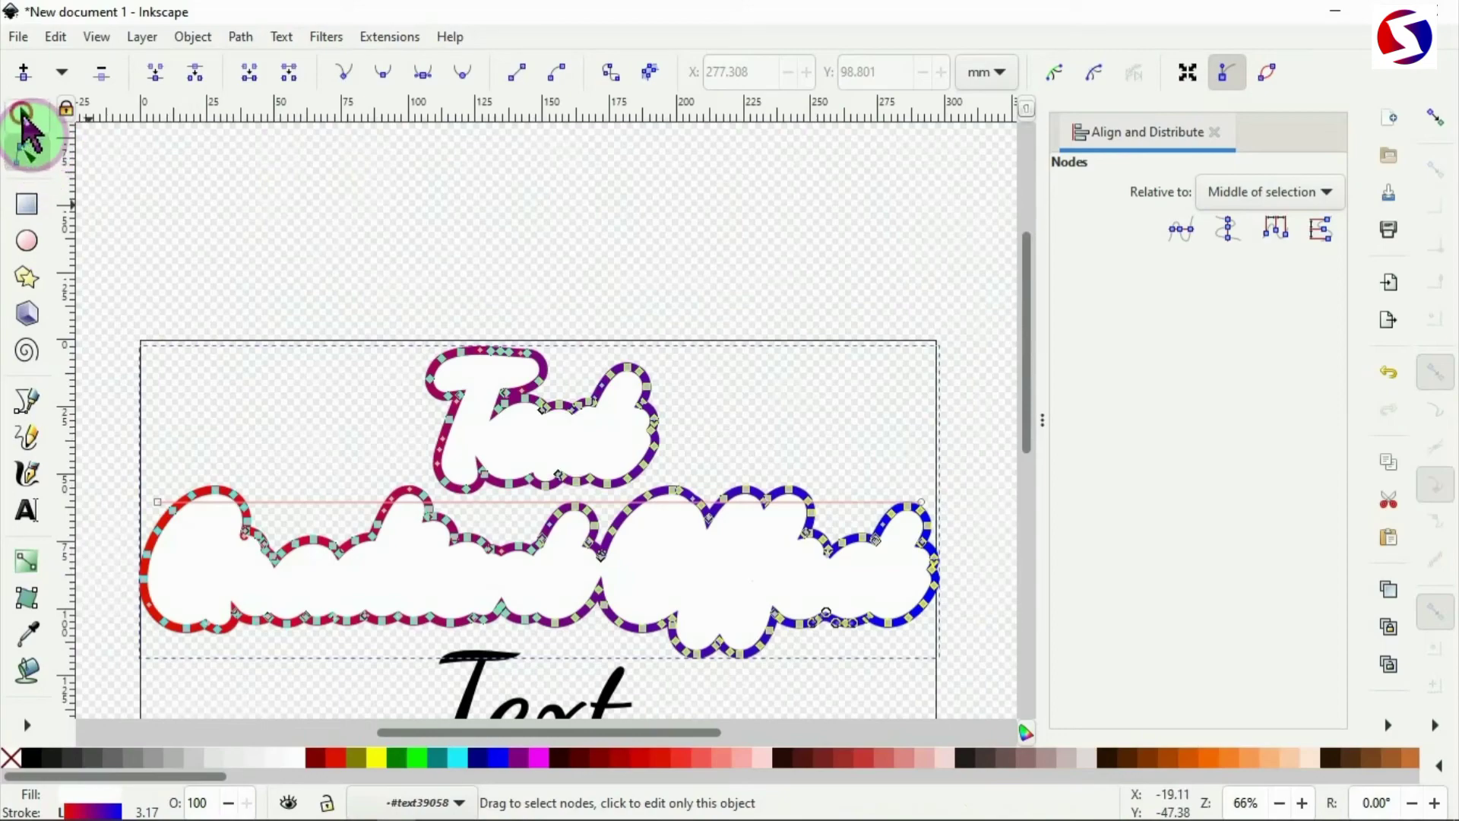
{"action": "left_click", "coordinate": [23, 122]}
{"action": "scroll", "coordinate": [521, 403], "scroll_direction": "down", "scroll_amount": 3}
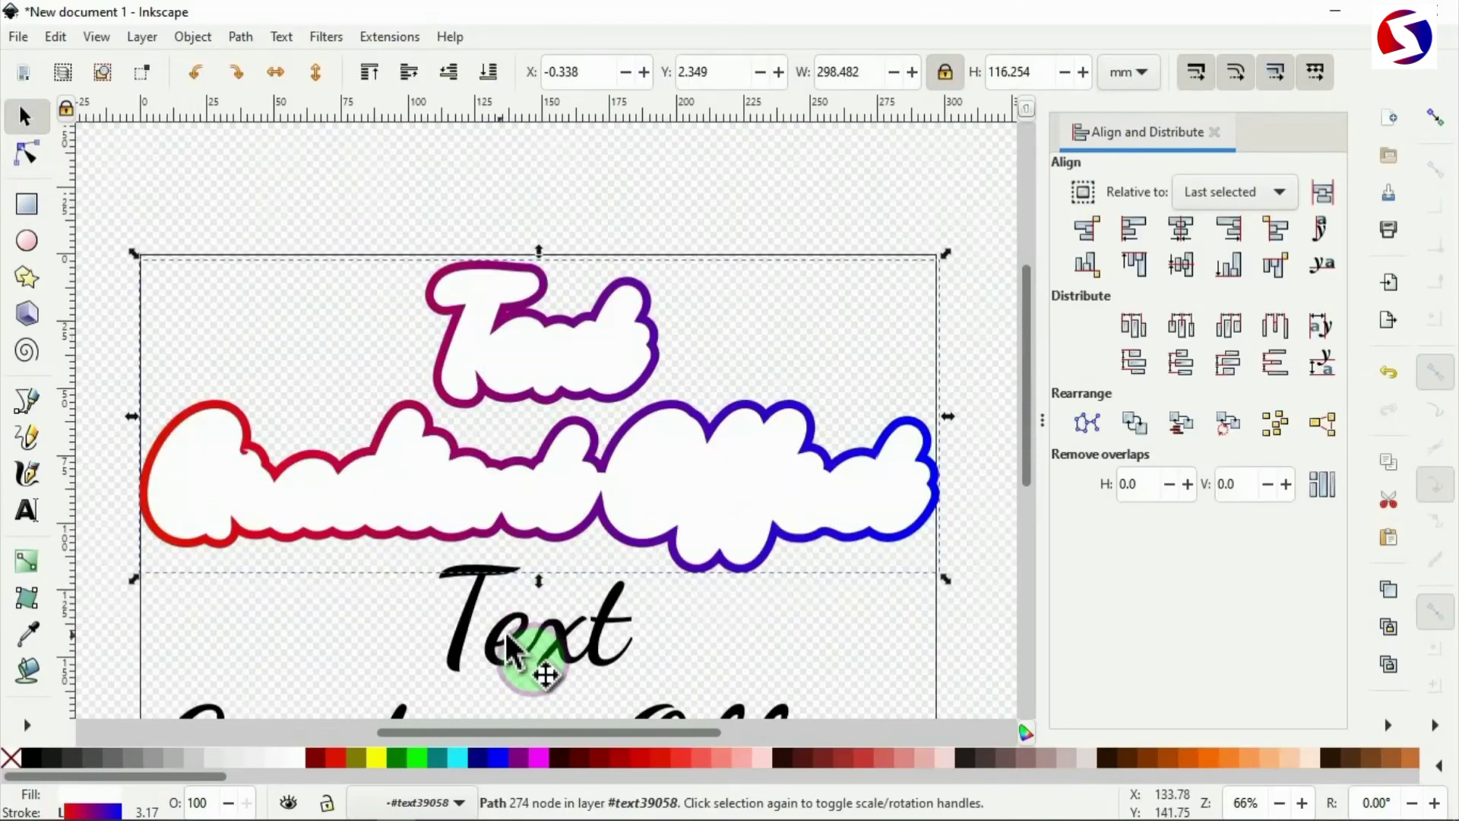
{"action": "left_click", "coordinate": [465, 625], "text": "shift"}
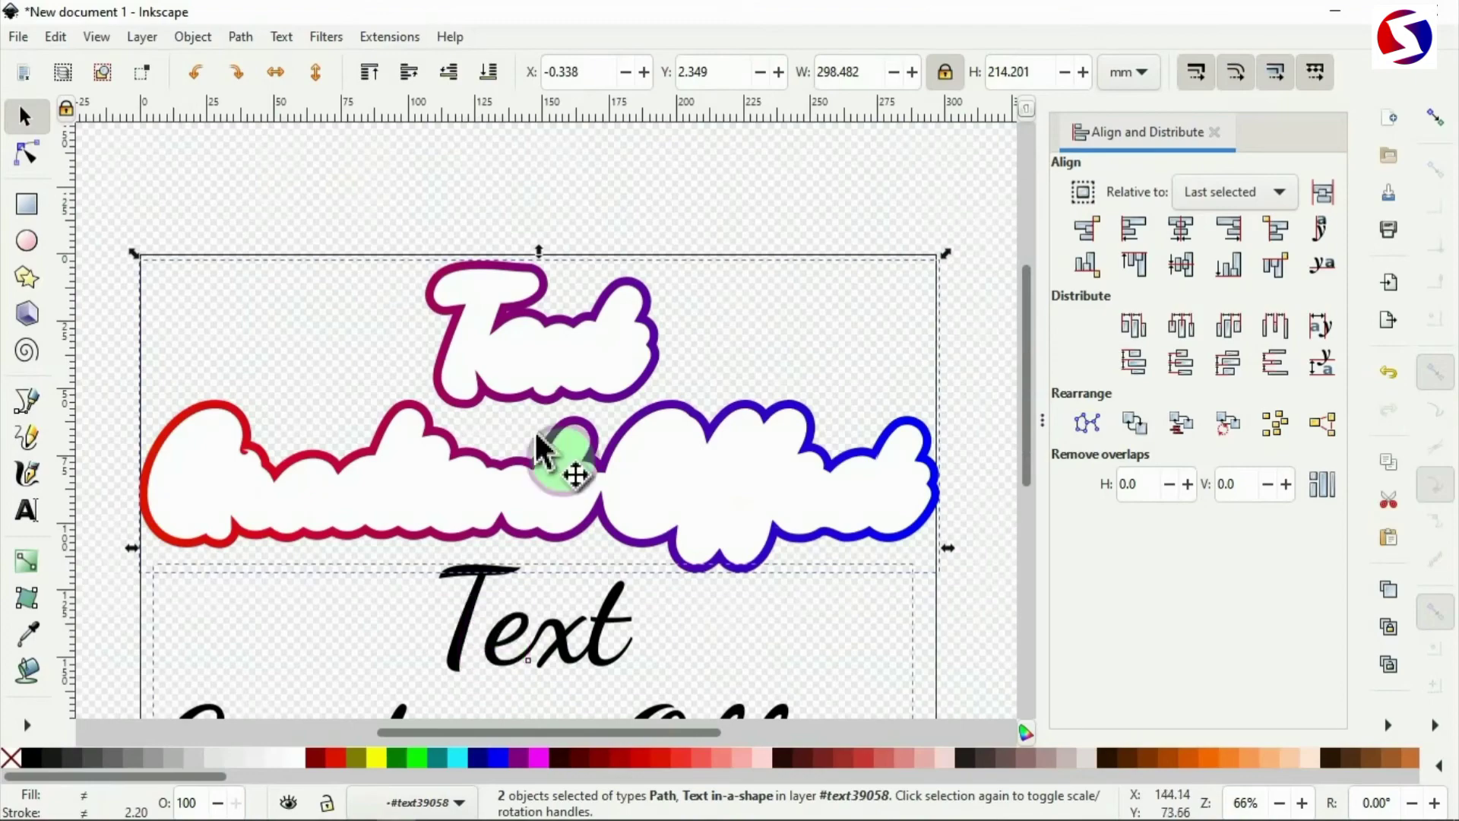
{"action": "left_click", "coordinate": [1182, 228]}
{"action": "left_click", "coordinate": [1182, 264]}
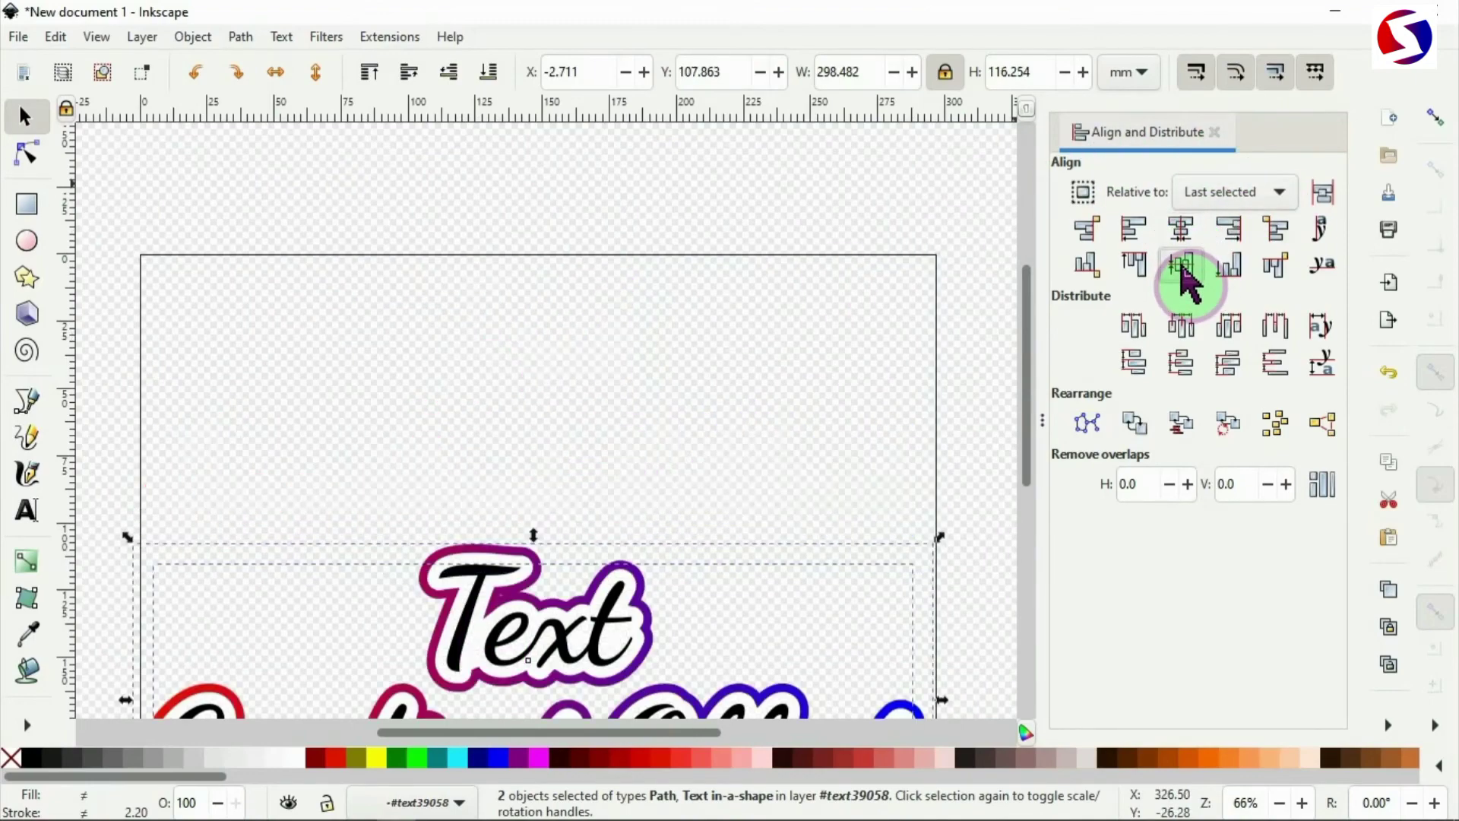
{"action": "scroll", "coordinate": [828, 399], "scroll_direction": "down", "scroll_amount": 5}
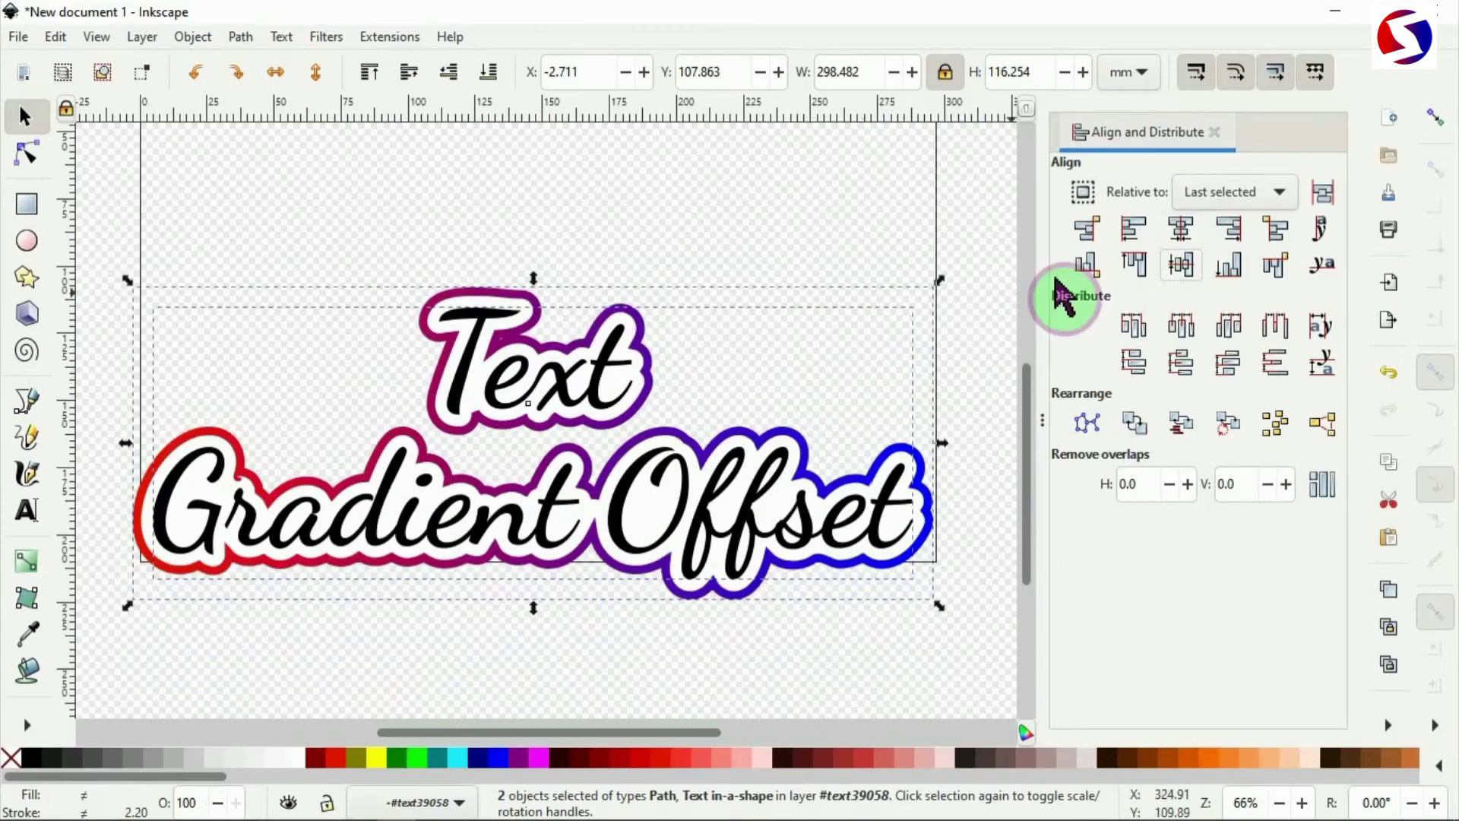